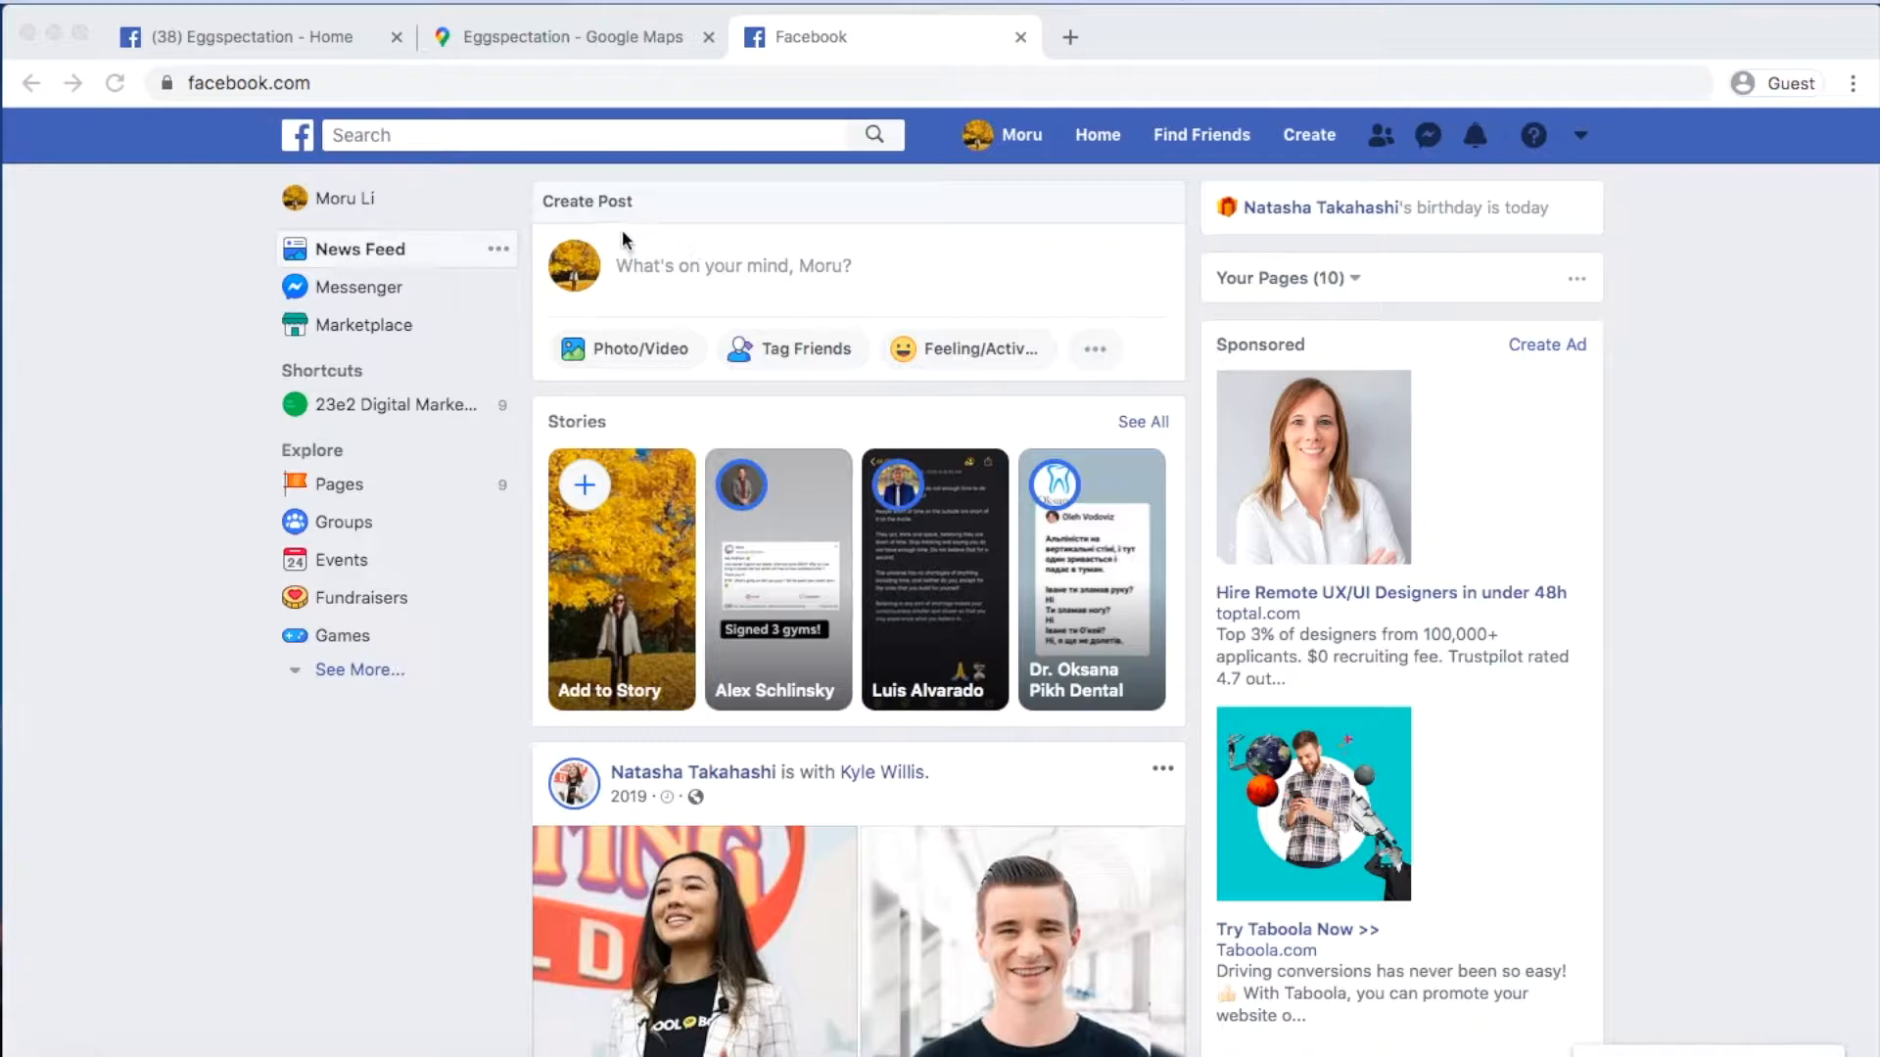
- Find the Static Html - Thunderpenny page on Facebook and open its Use App section
left_click(524, 135)
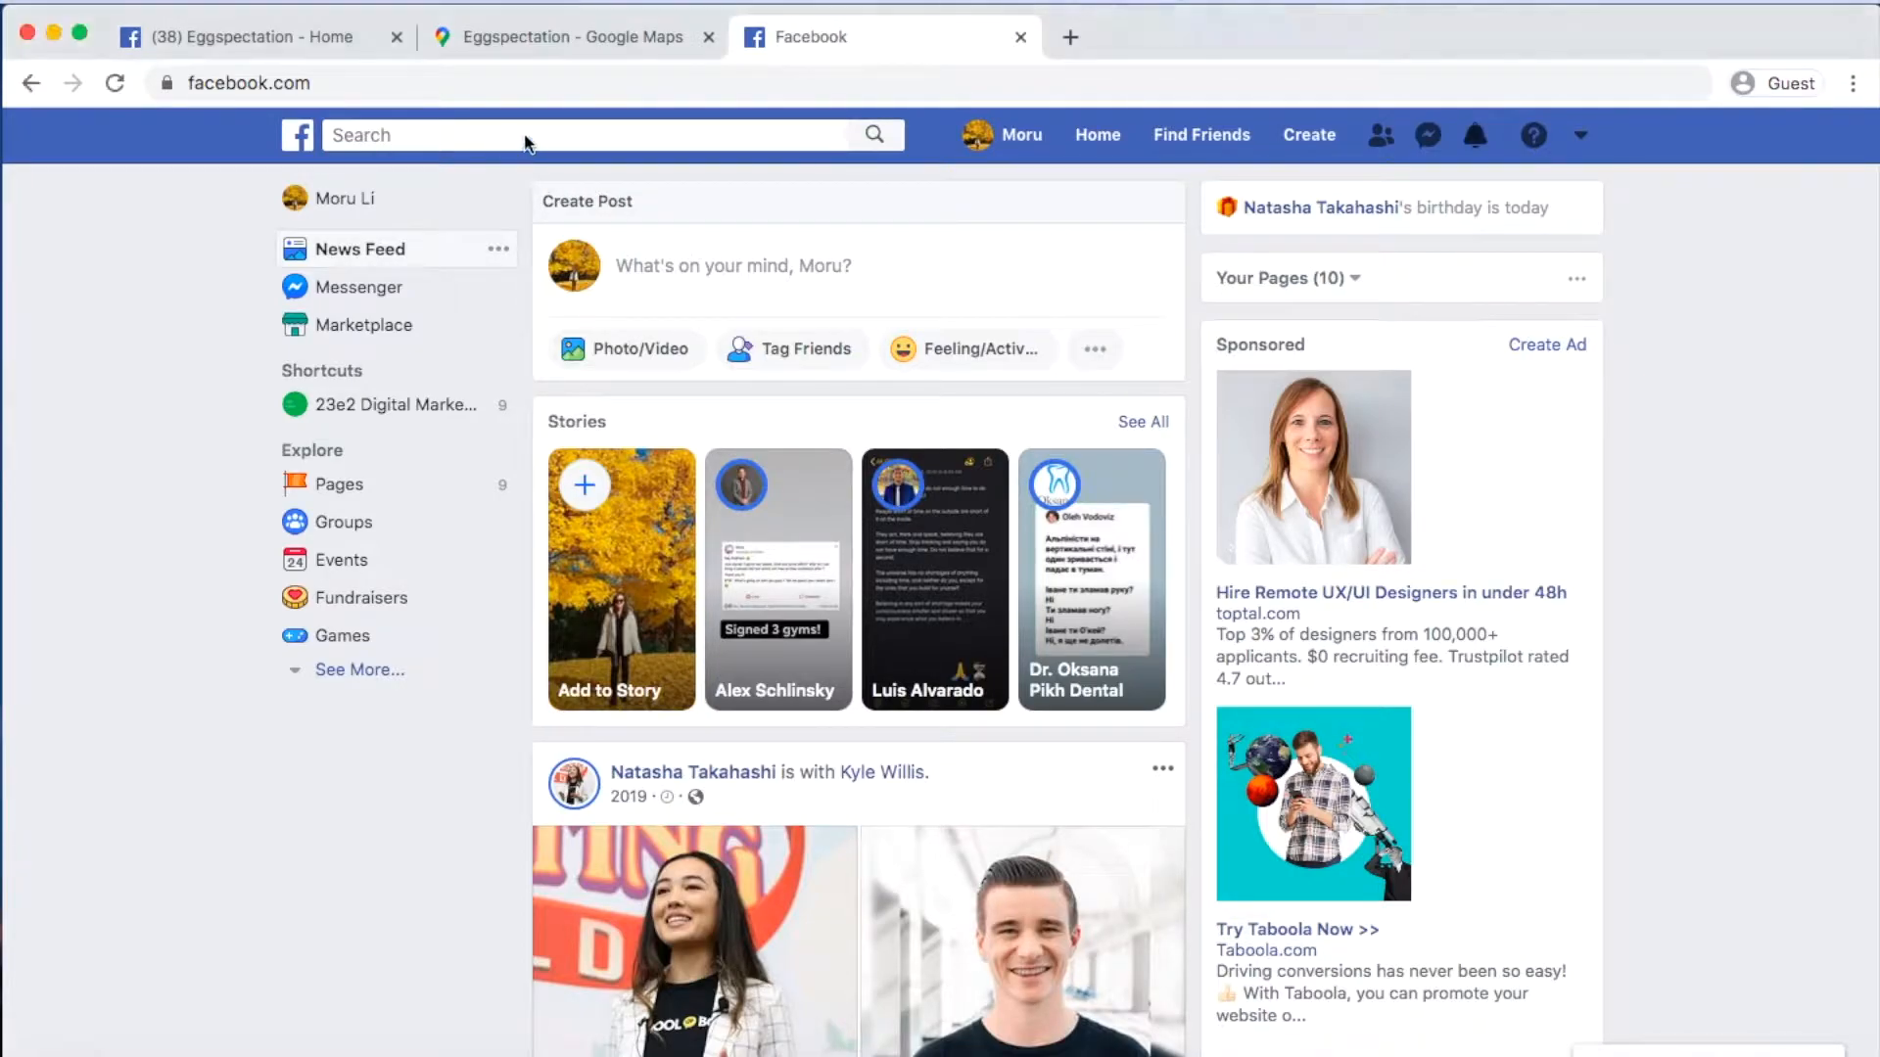
left_click(525, 135)
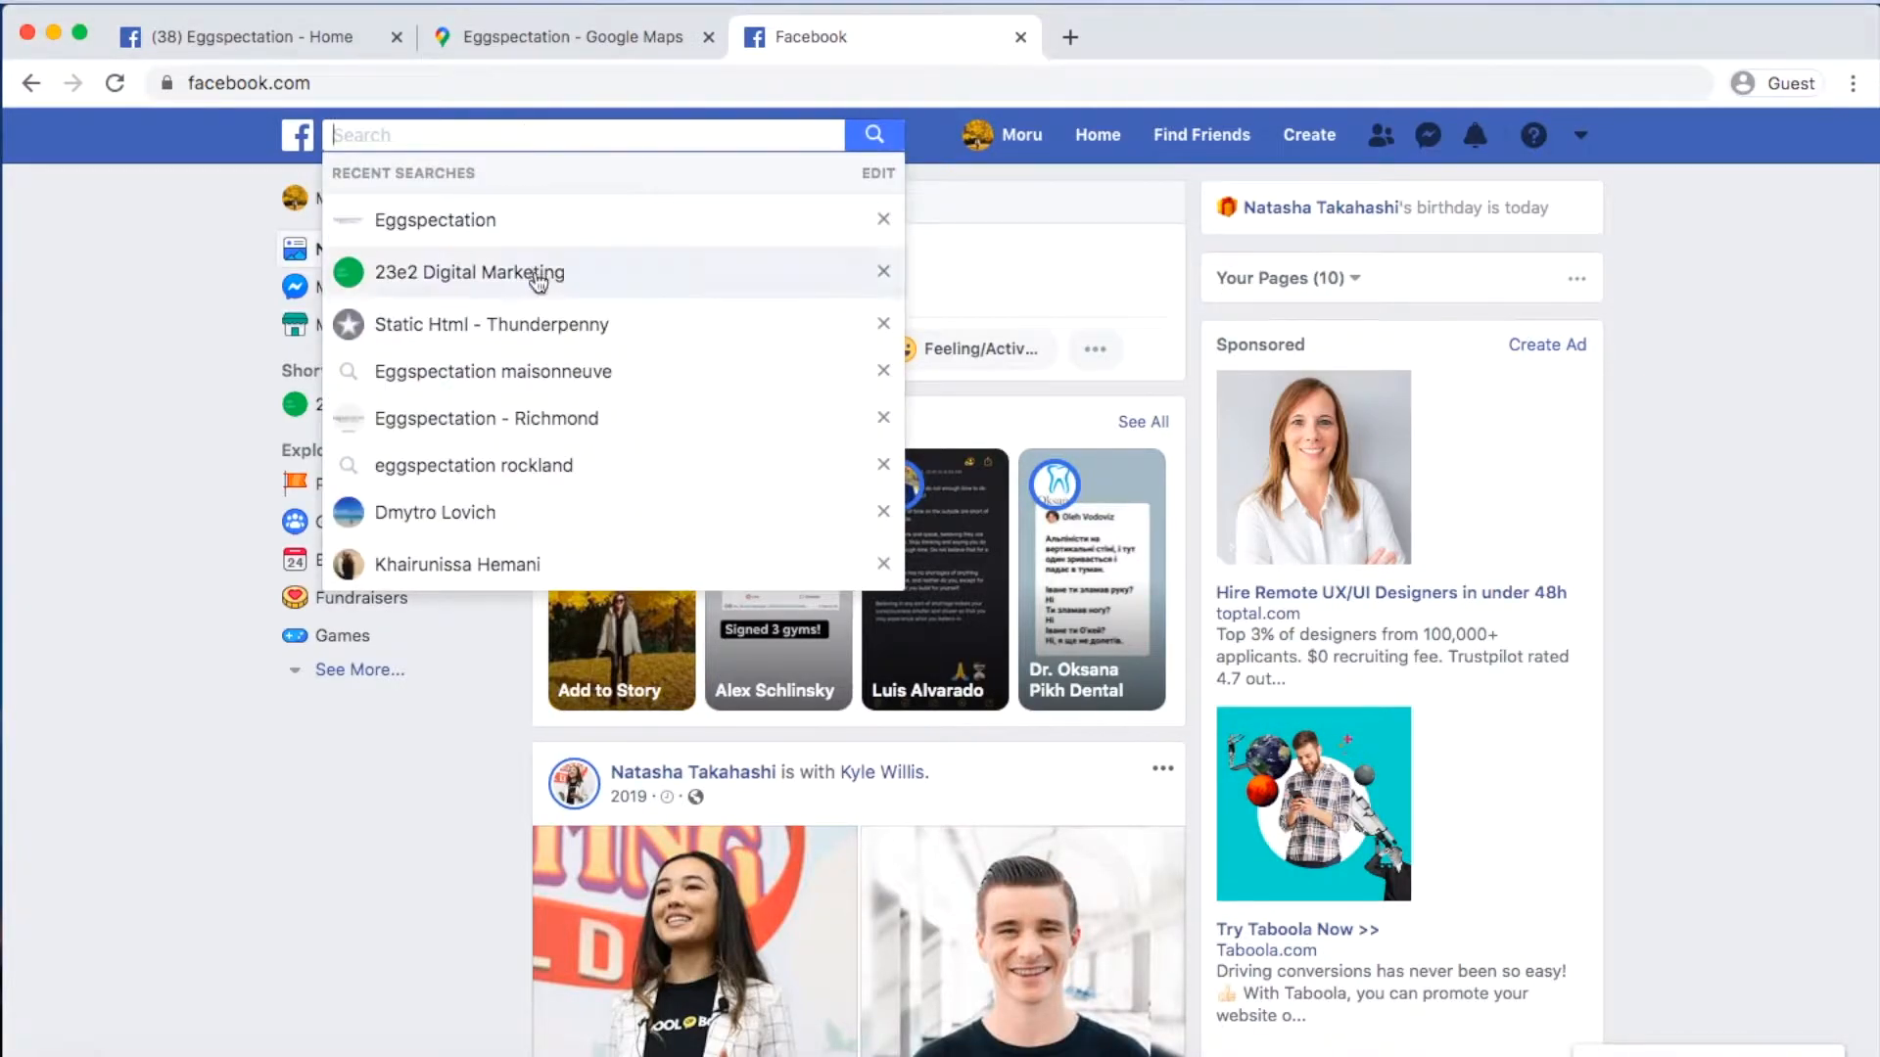
left_click(540, 324)
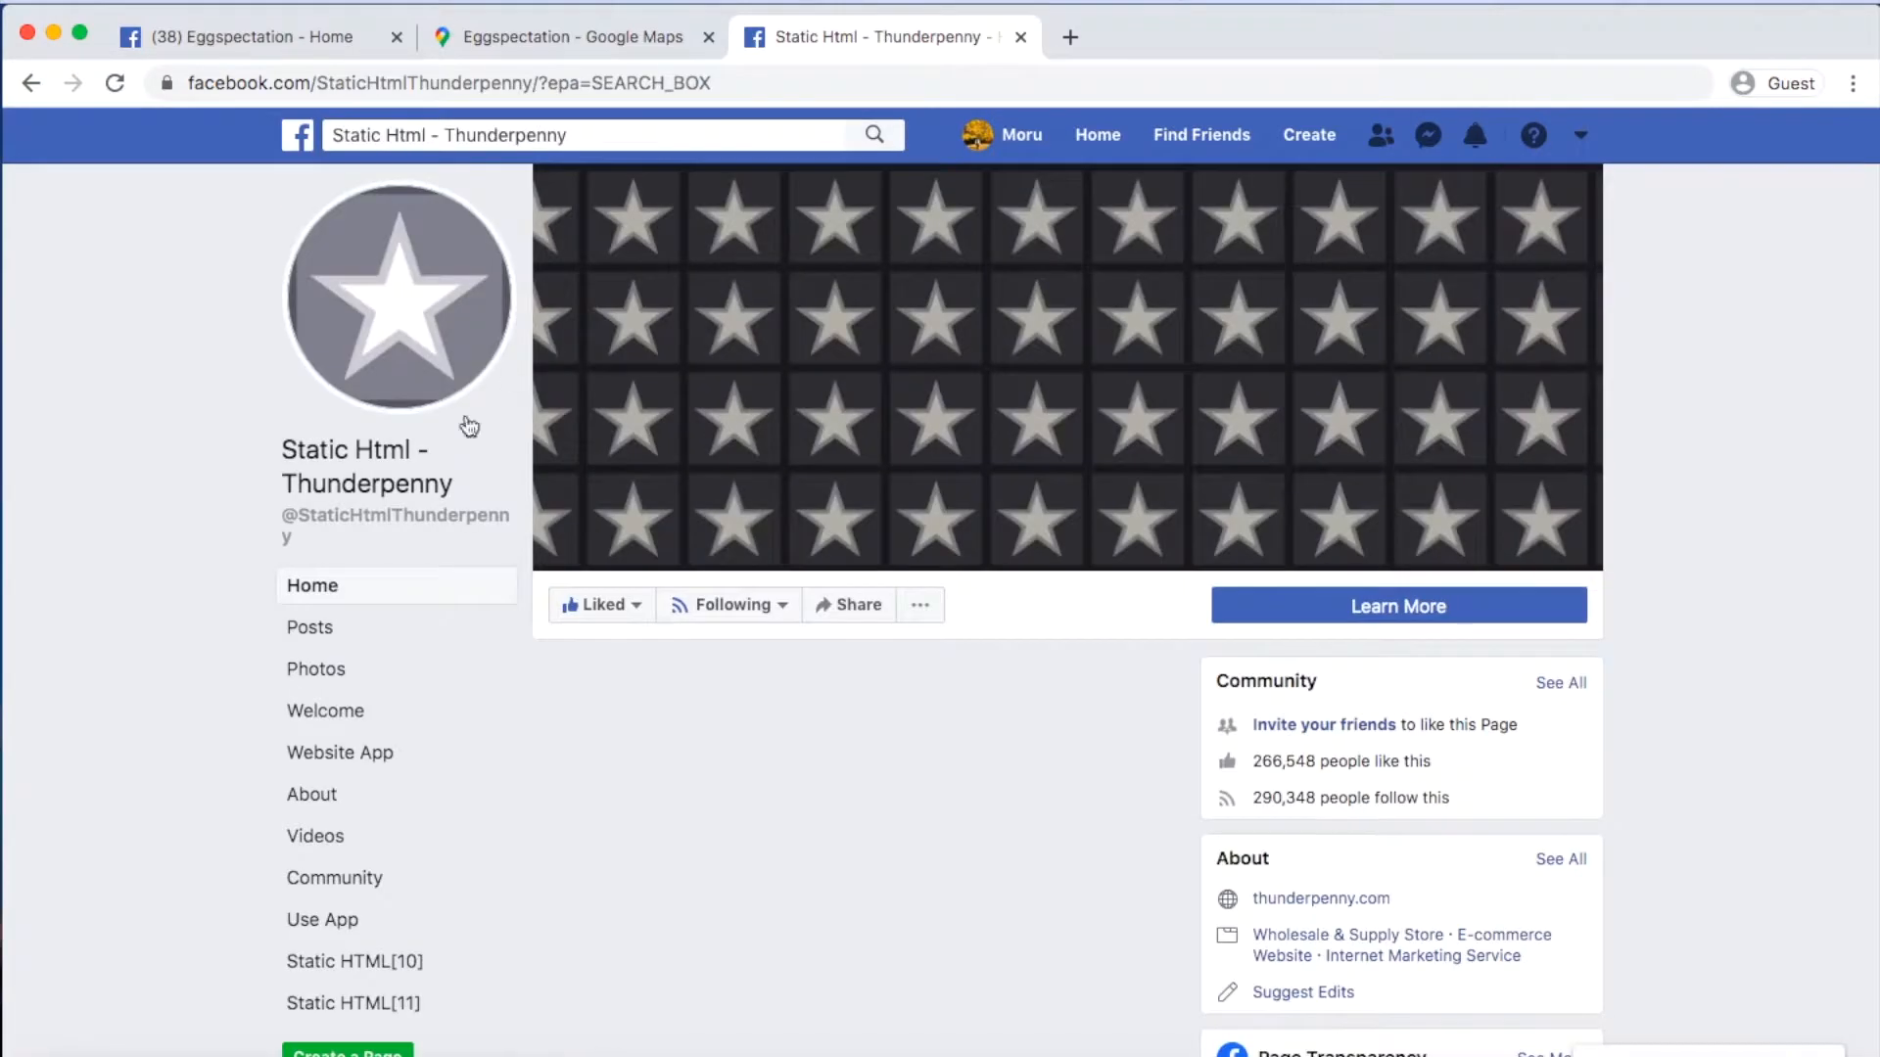
scroll(199, 754, "down", 2)
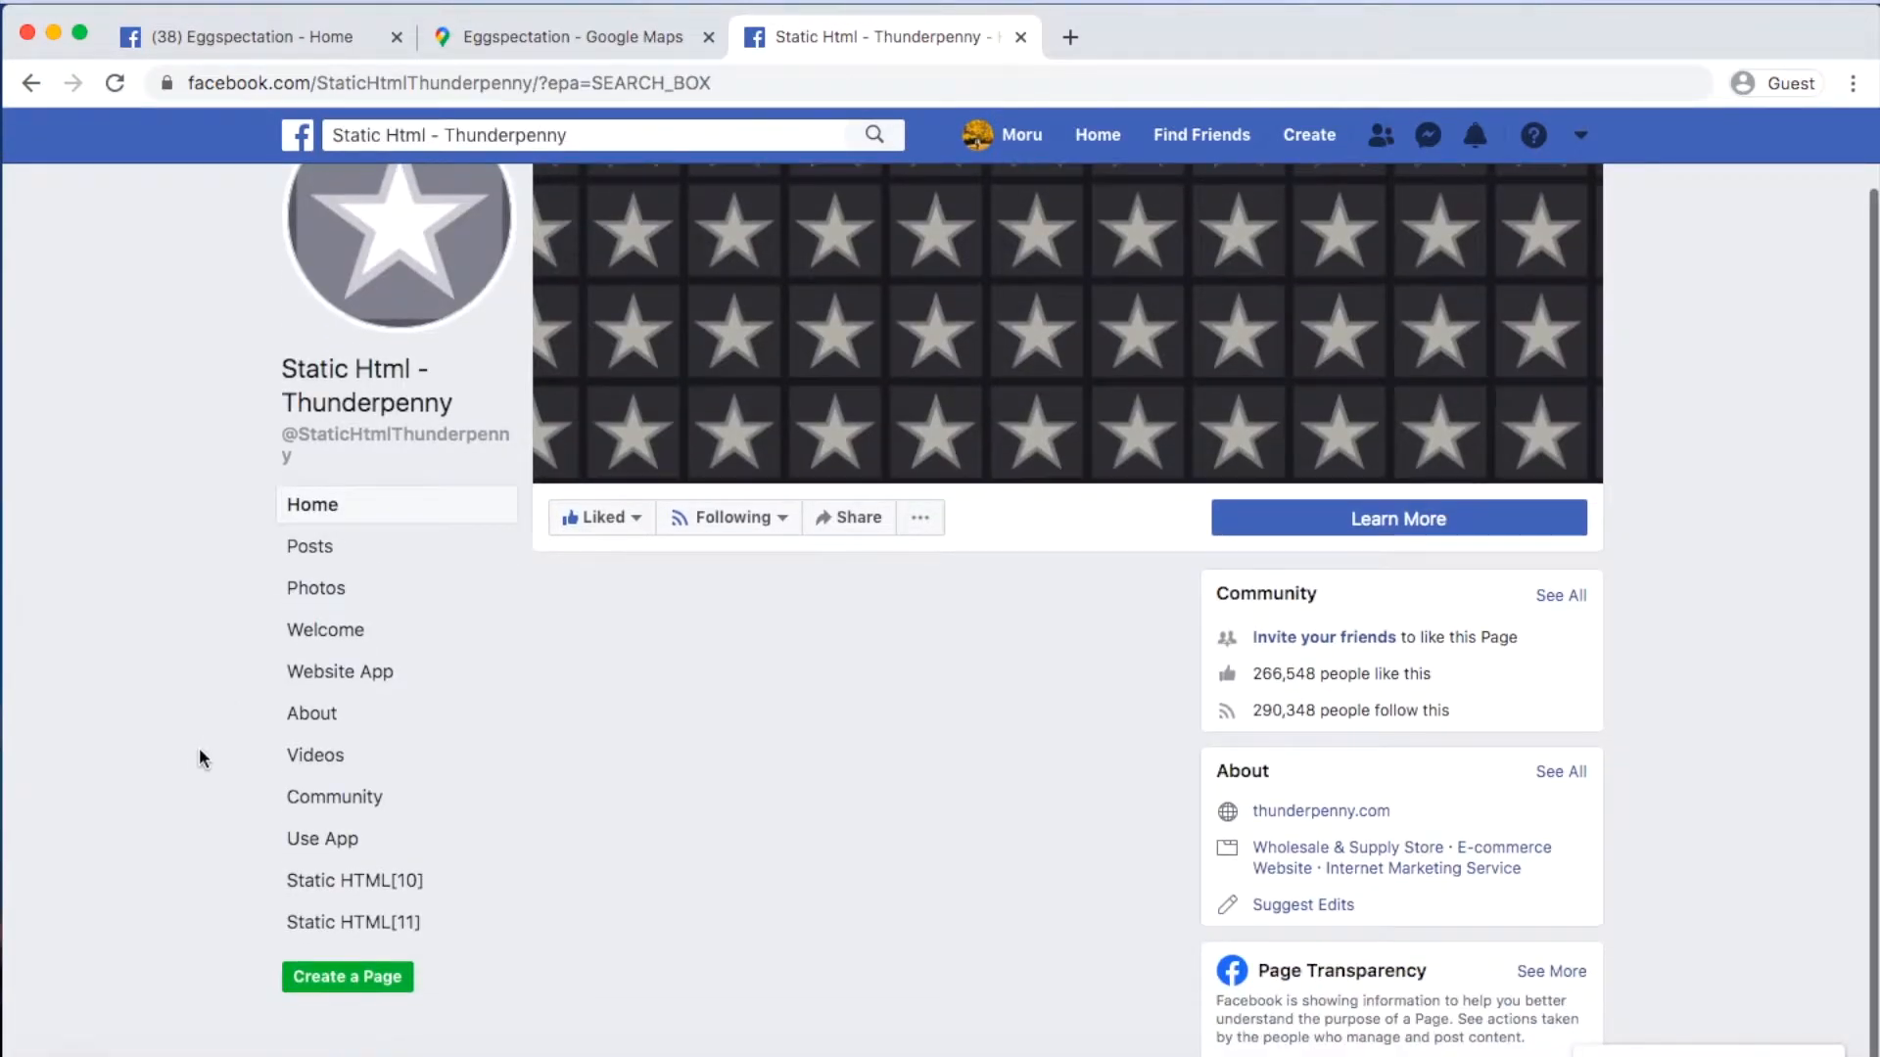
scroll(184, 762, "down", 1)
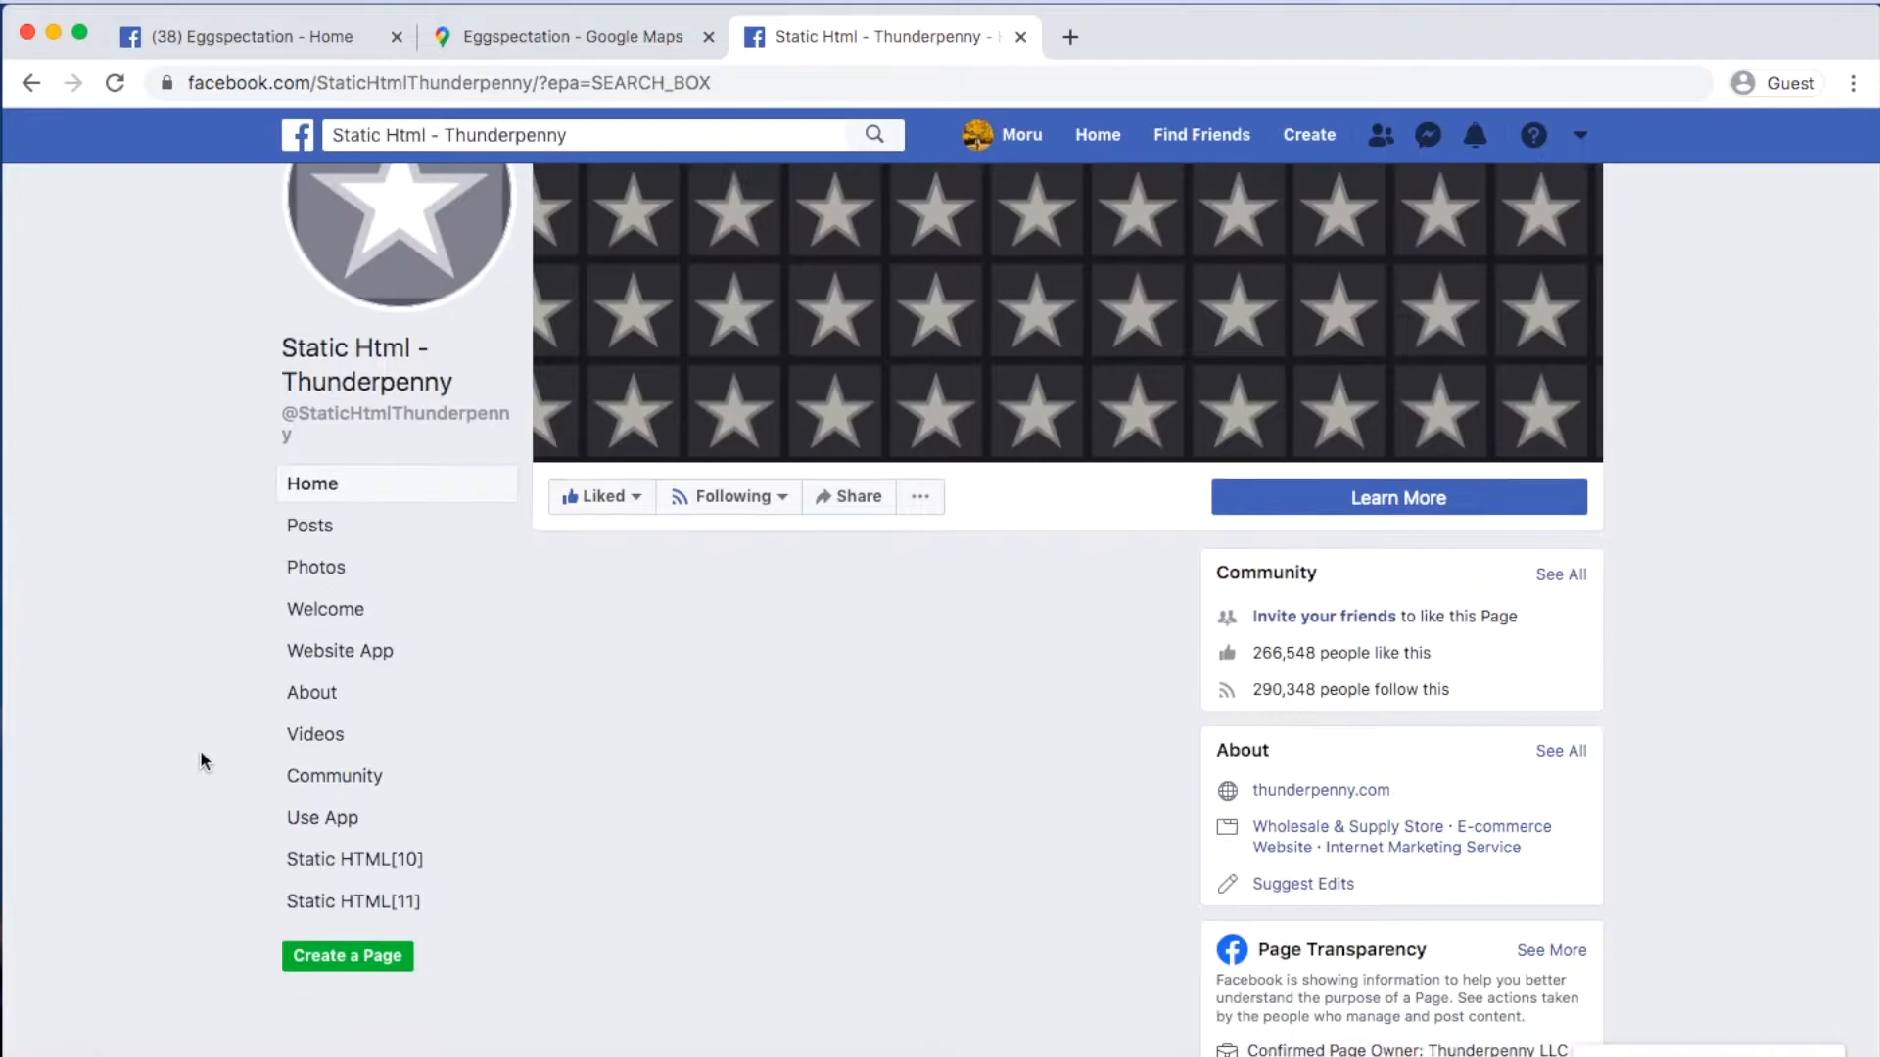
left_click(323, 819)
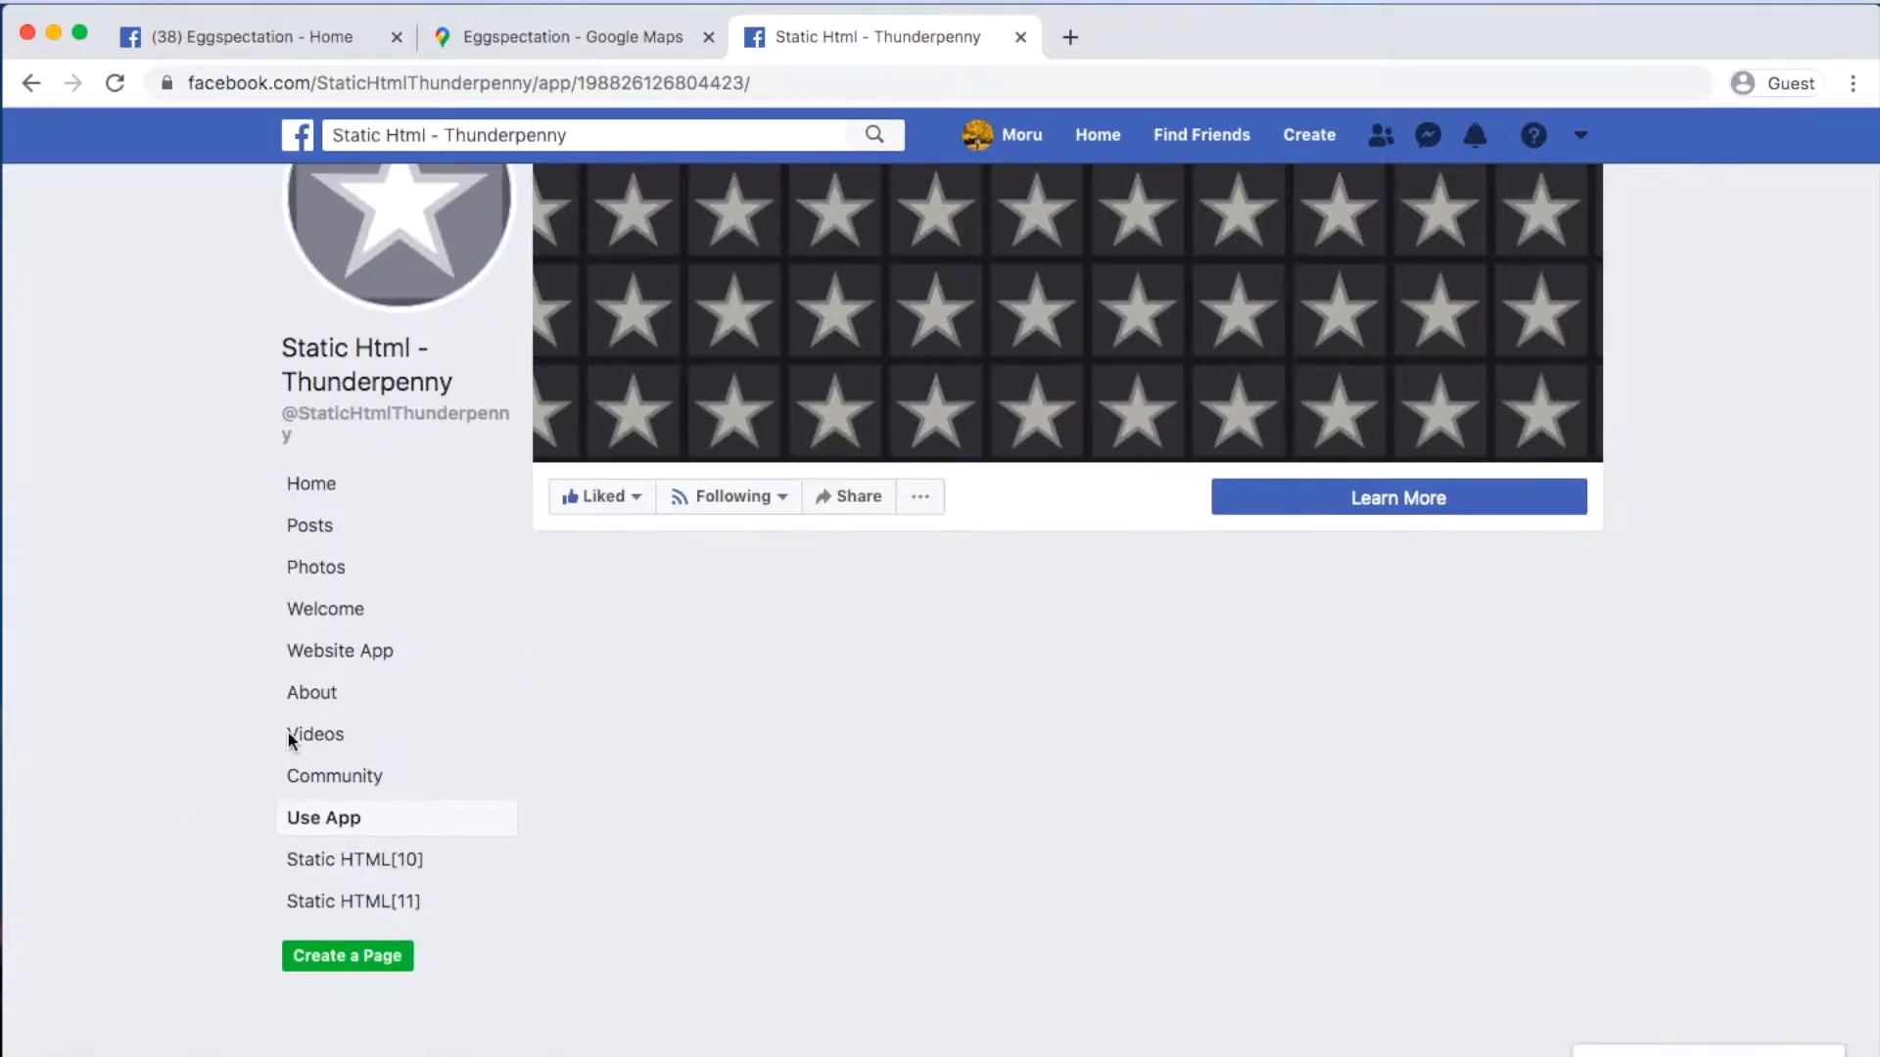
scroll(1023, 758, "down", 2)
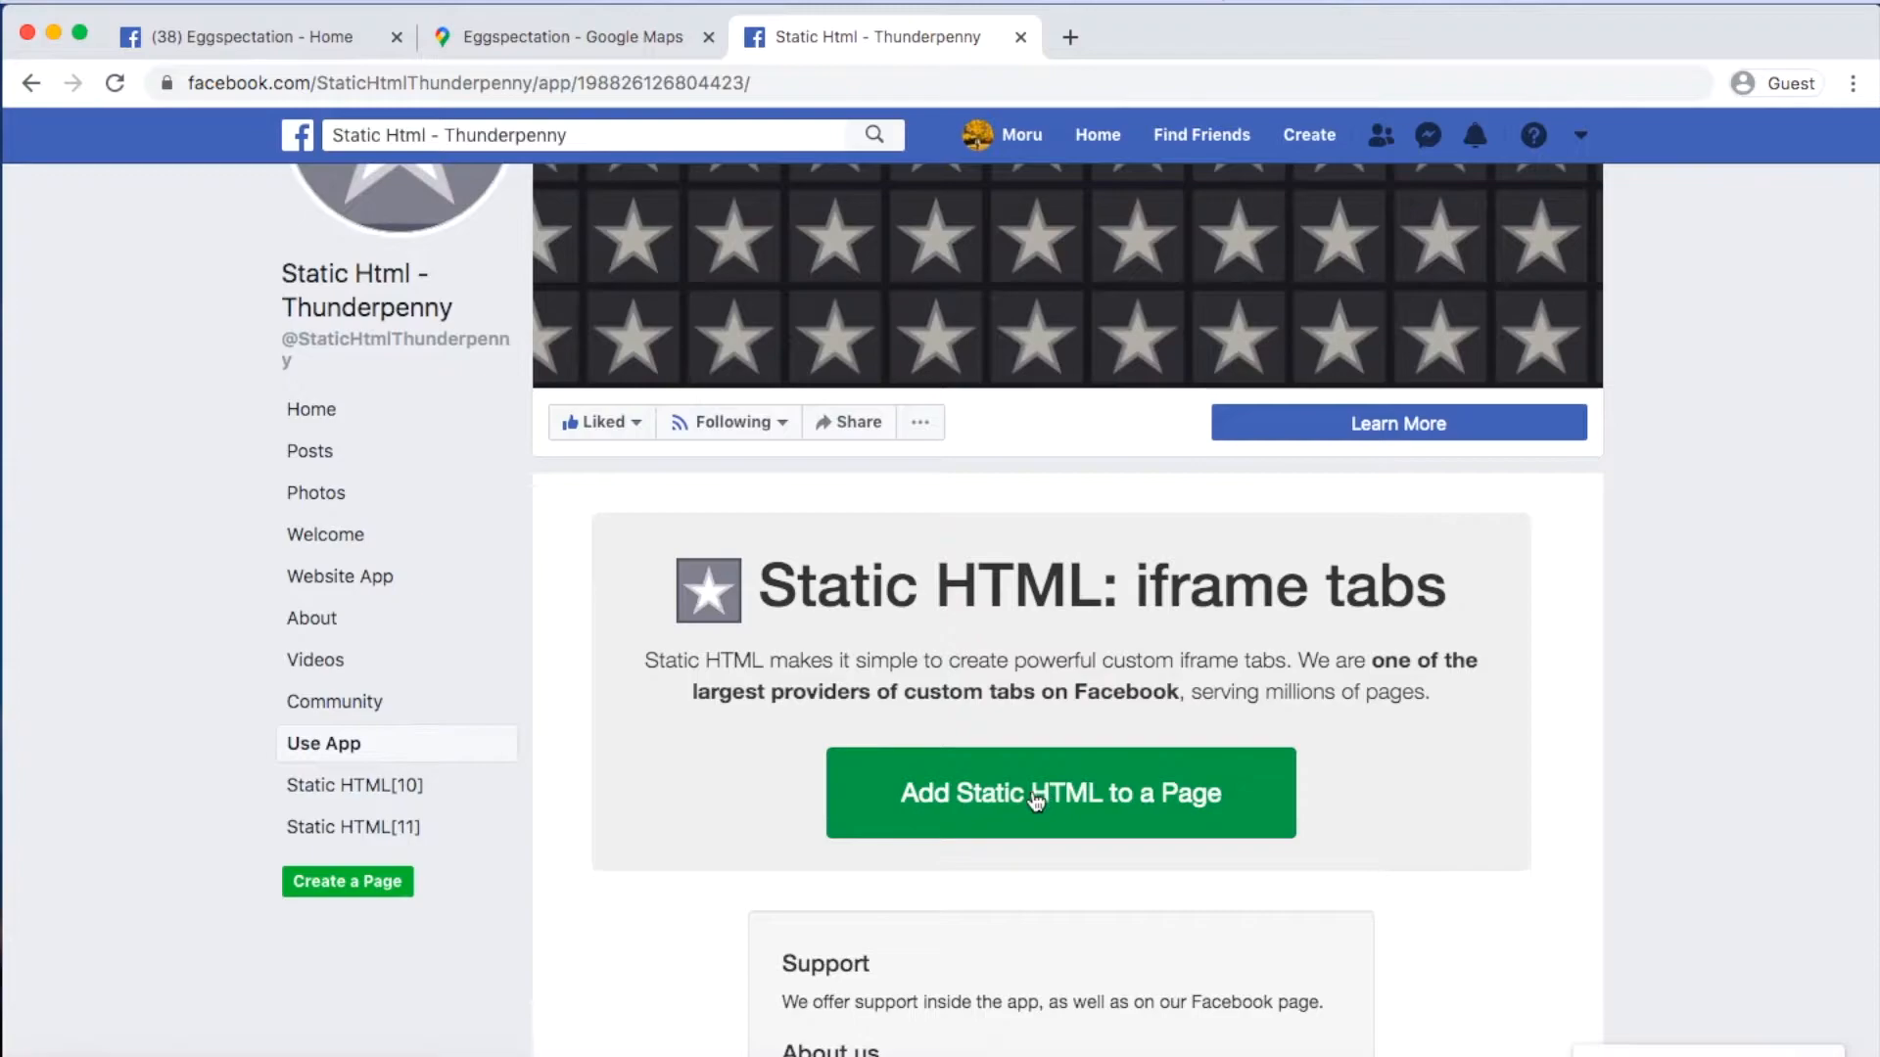
- Add the Static HTML tab to the main Eggspectation page and check it in the page's list of sections
left_click(1035, 801)
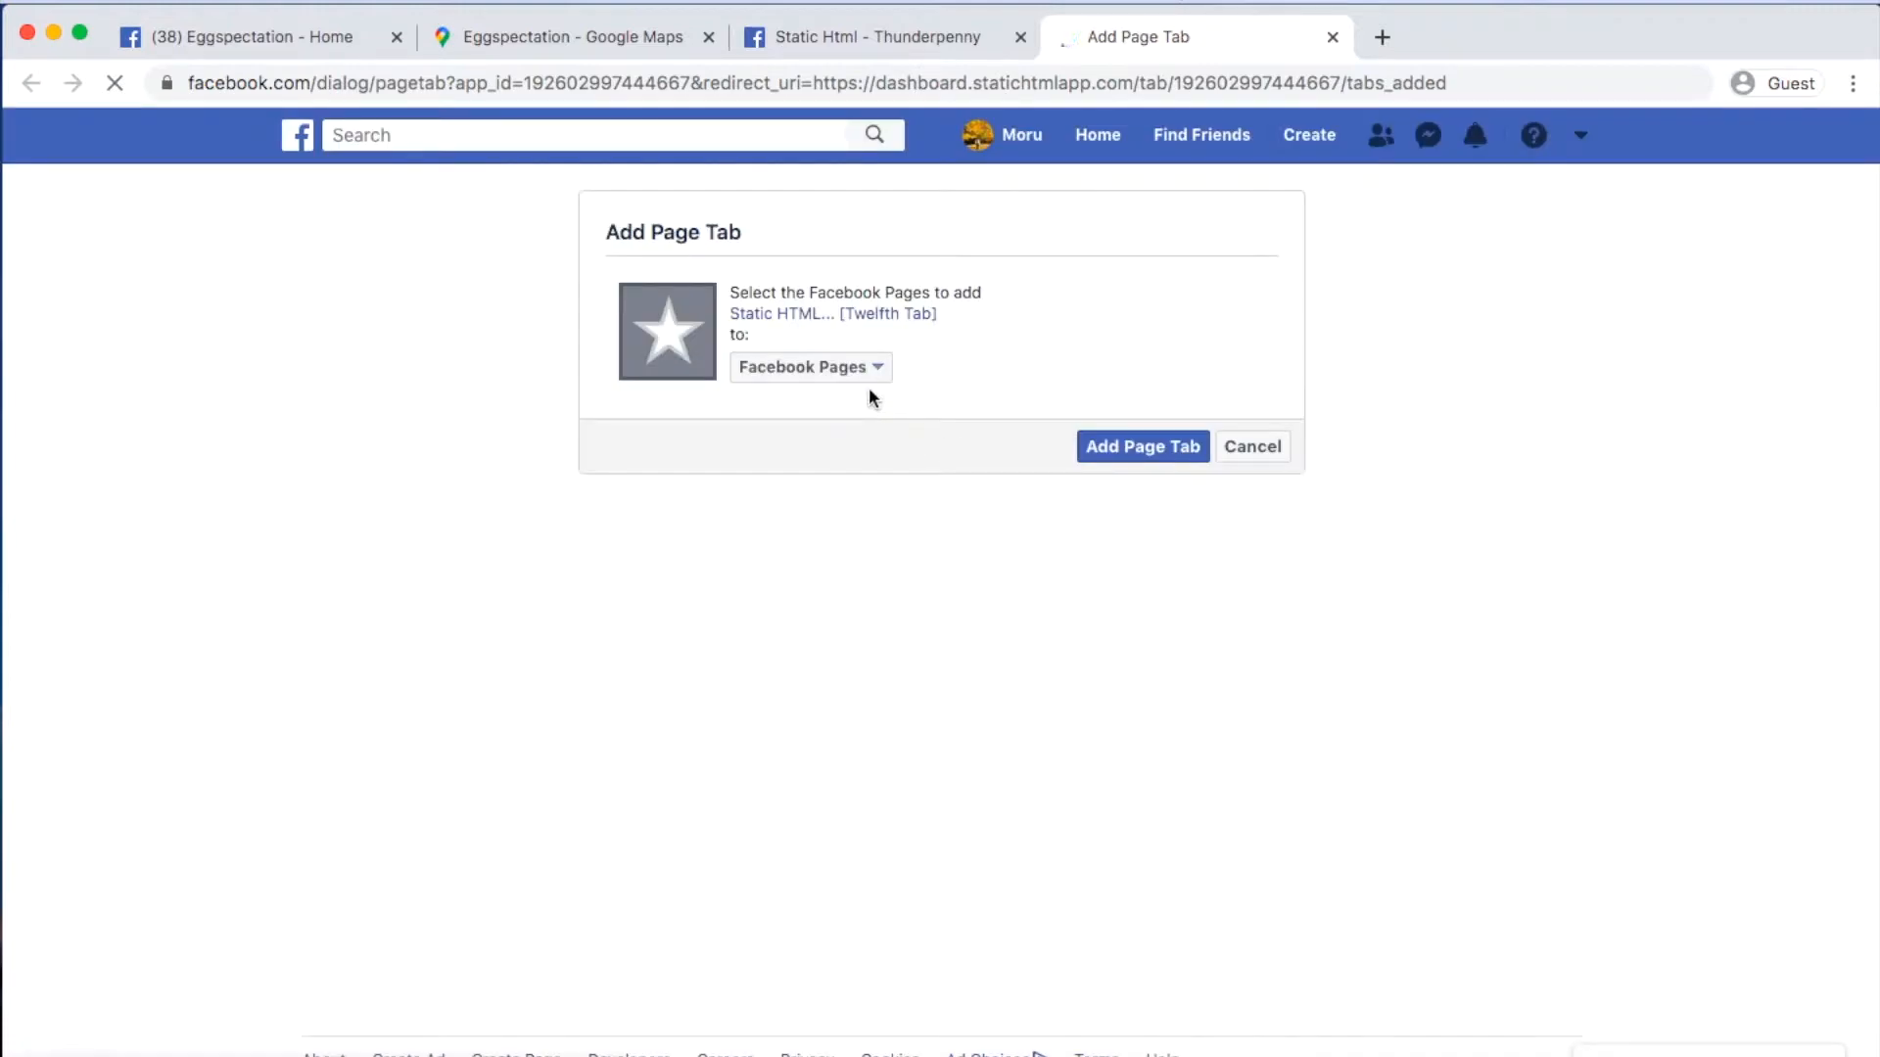
left_click(879, 368)
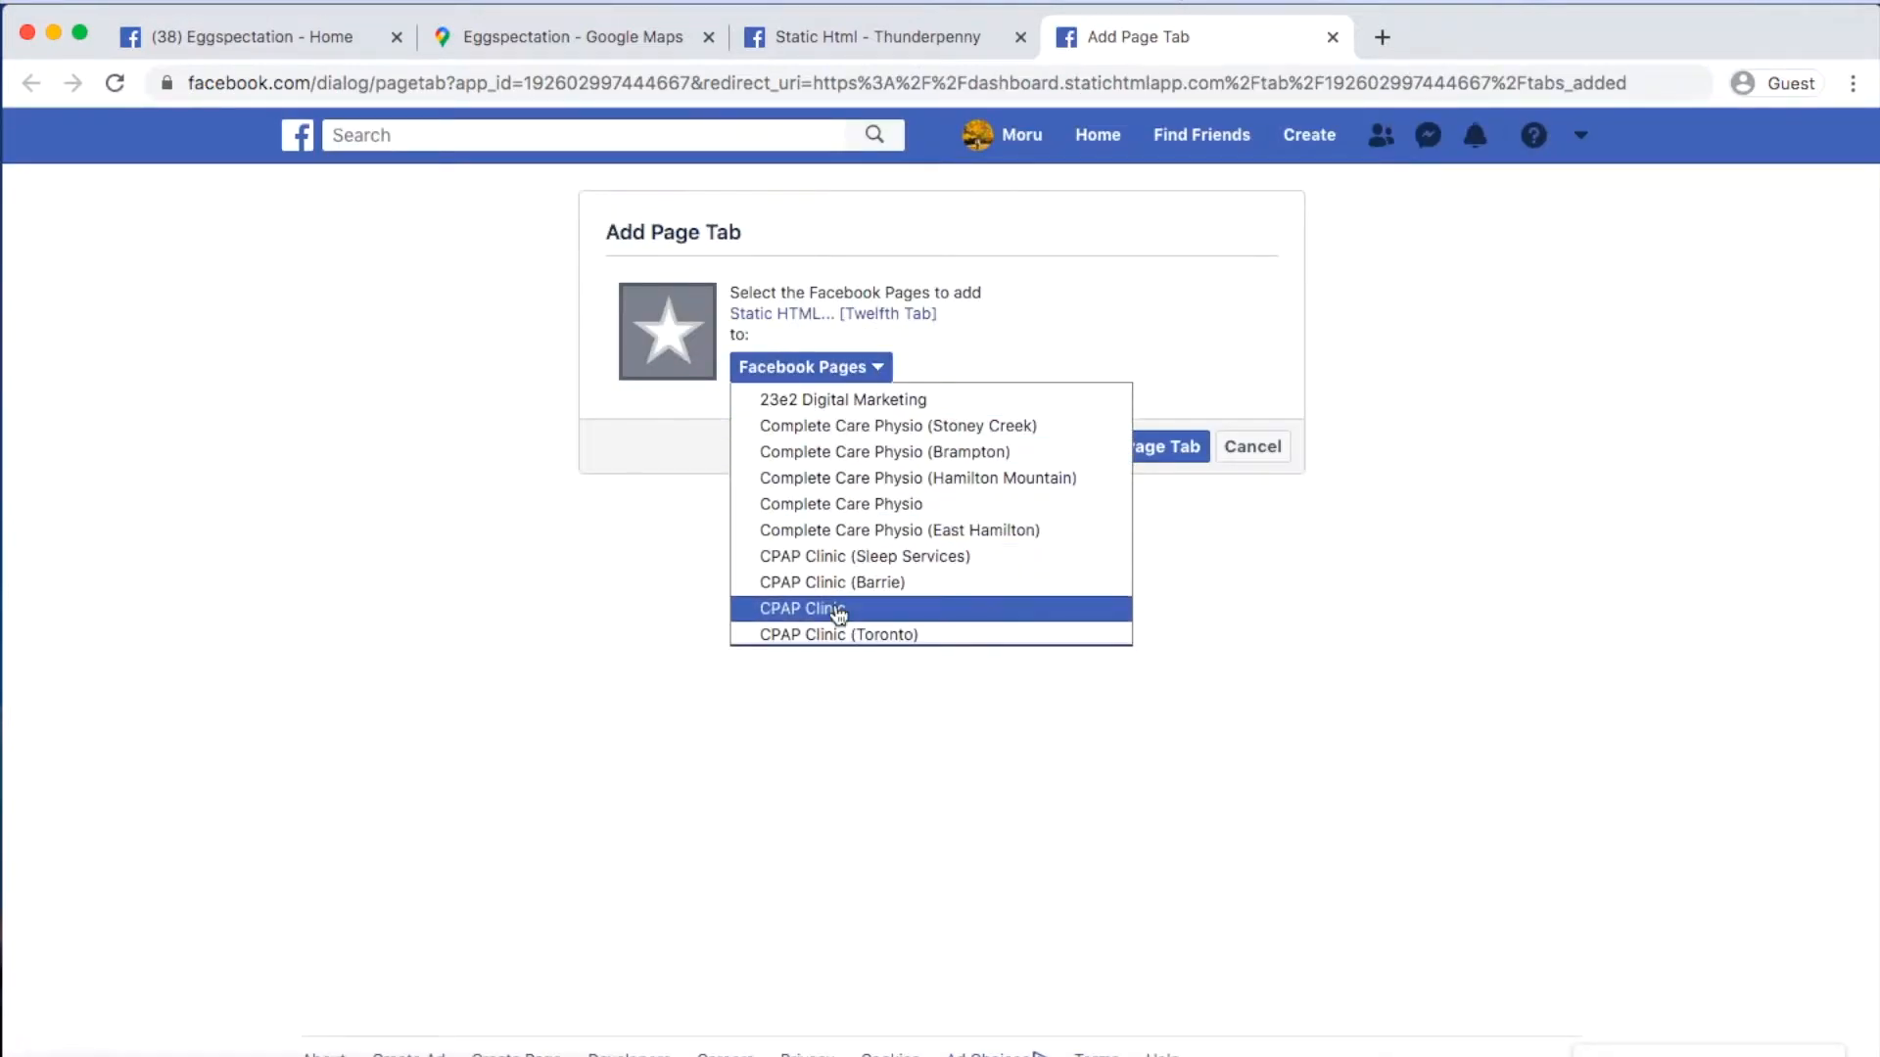
scroll(839, 612, "down", 5)
scroll(839, 609, "down", 5)
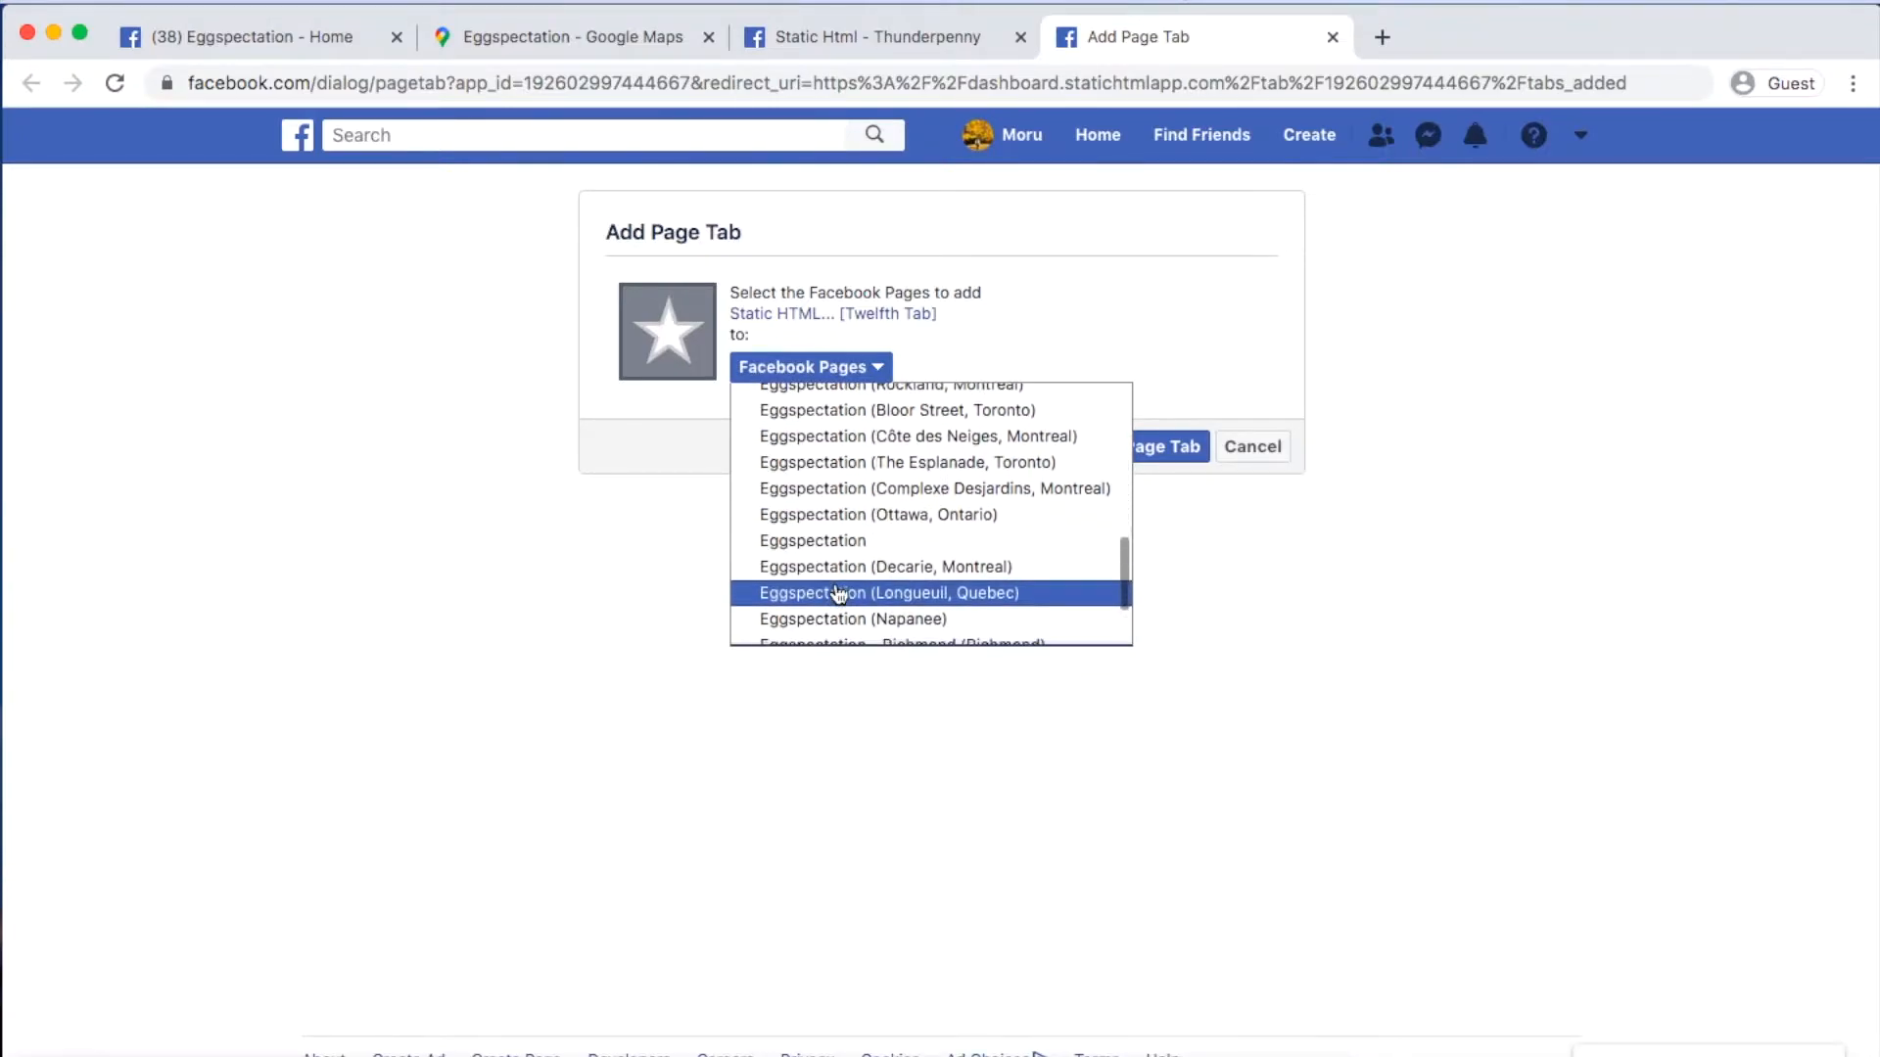
left_click(835, 538)
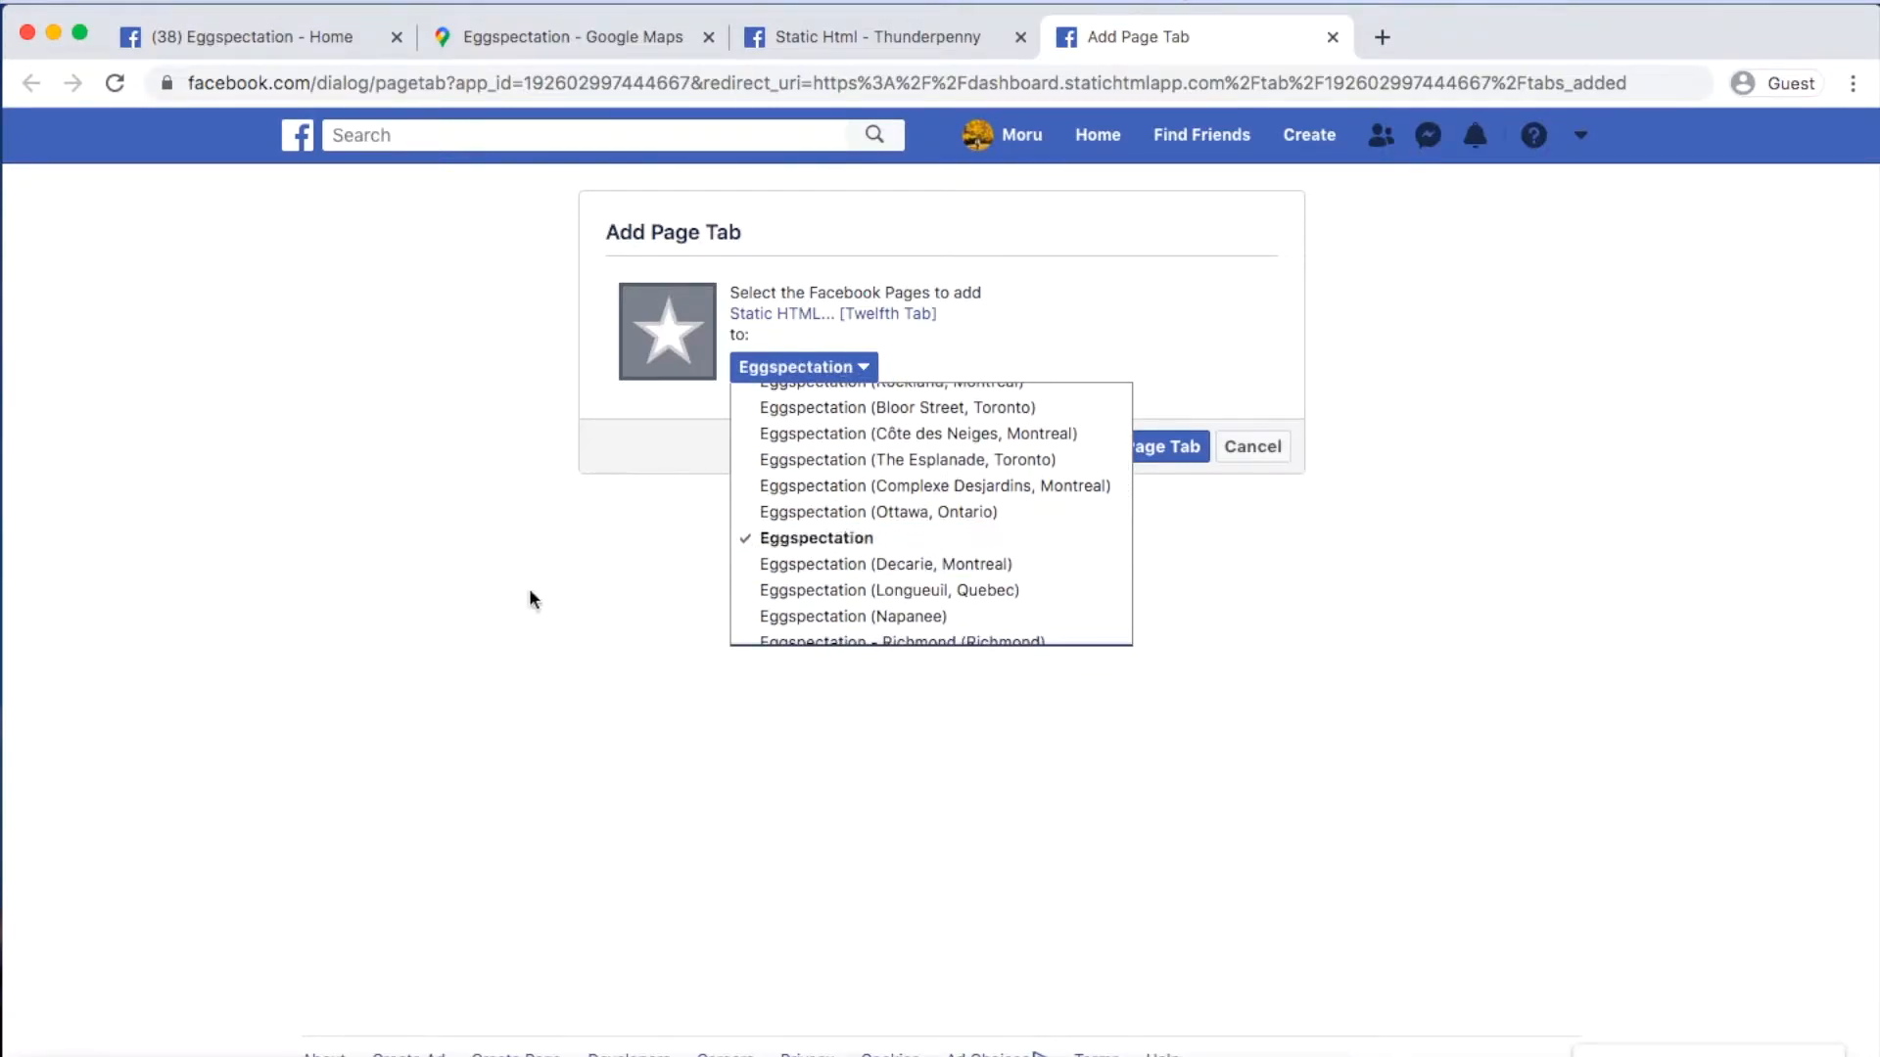
left_click(1141, 448)
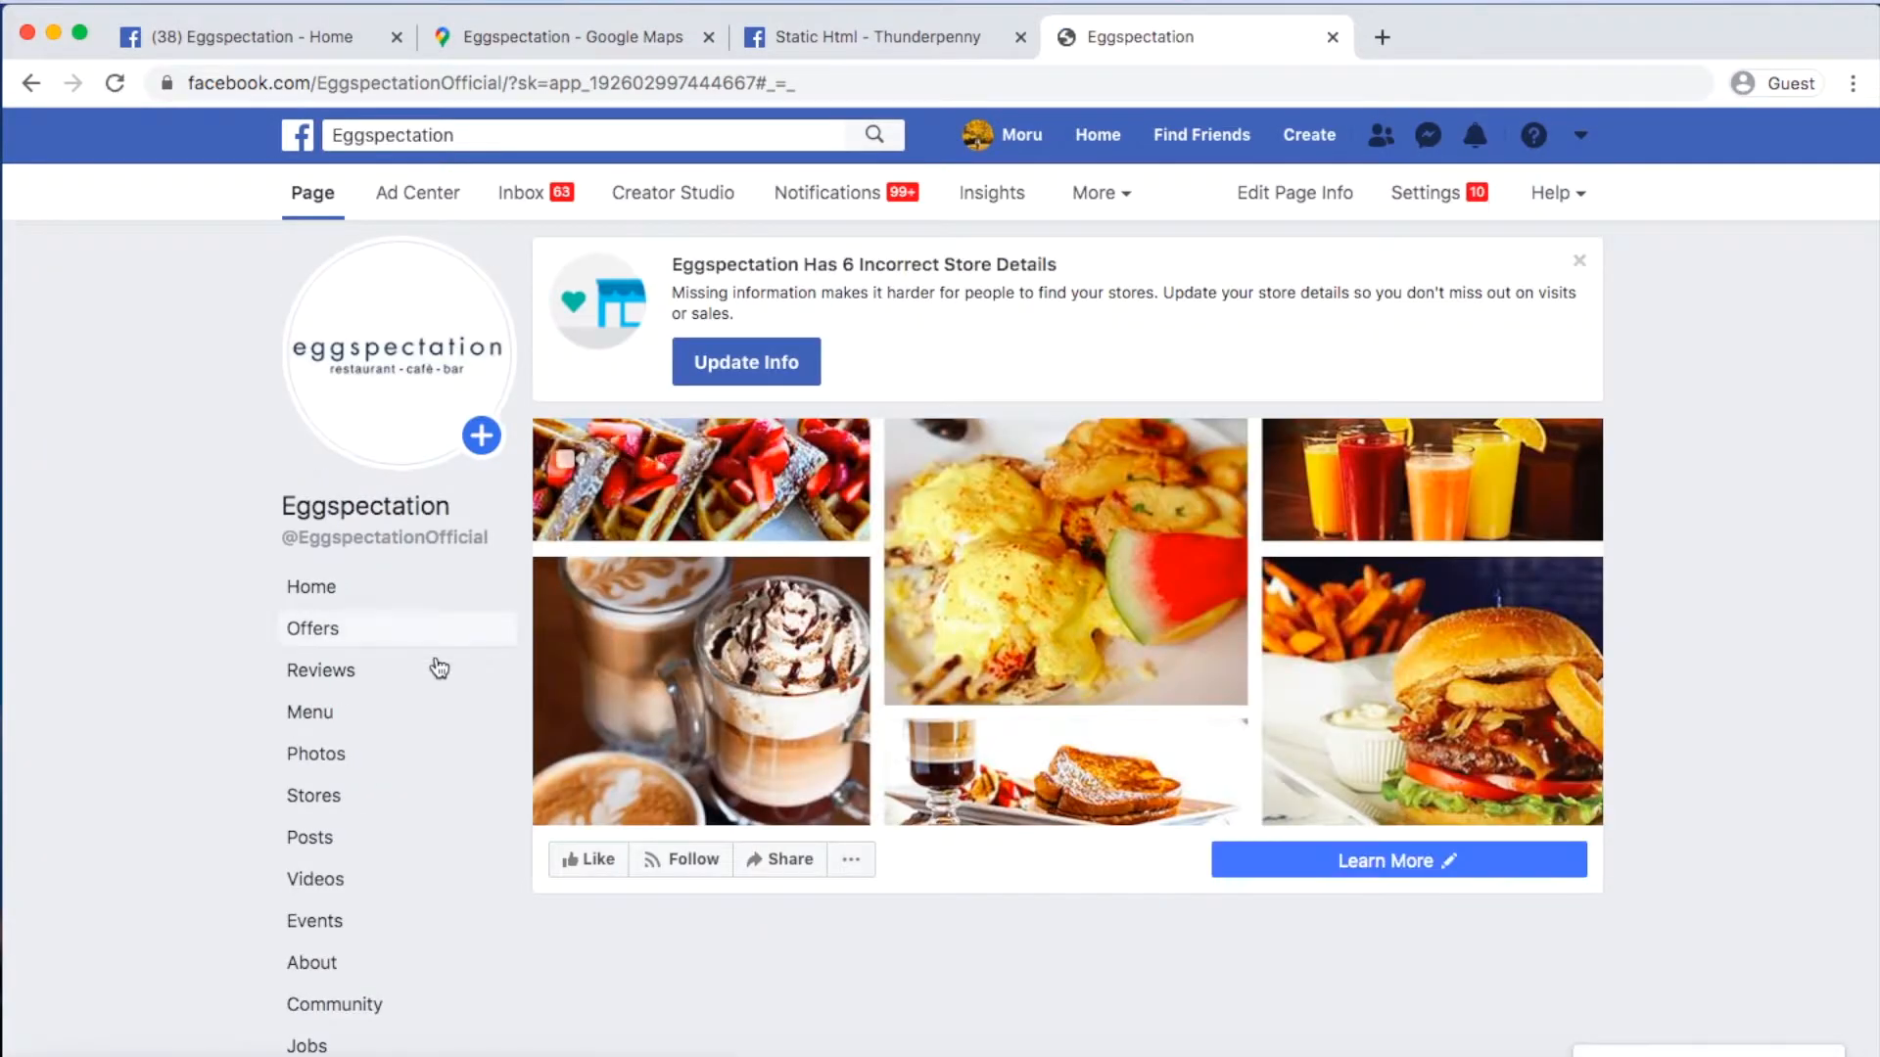
scroll(243, 799, "down", 5)
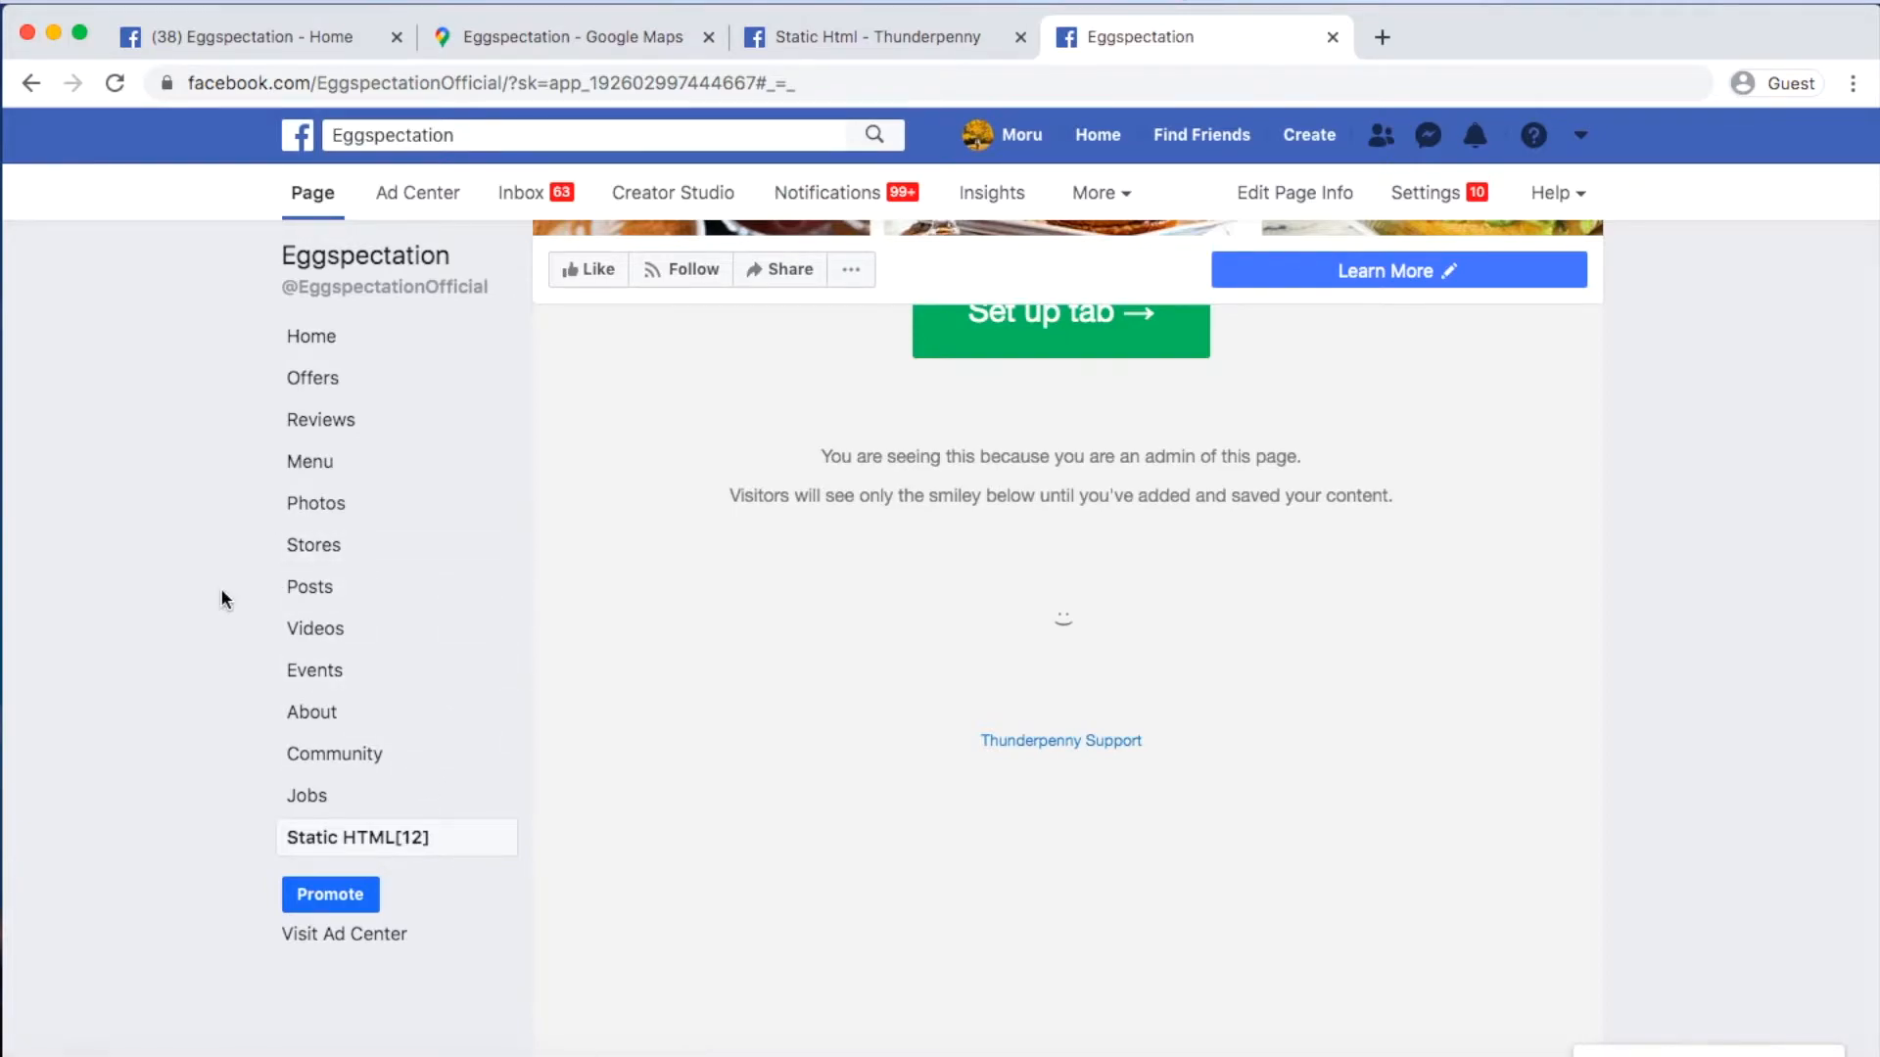
- Switch to the Eggspectation listing on Google Maps and open its Street View imagery of the restaurant's exterior
left_click(556, 41)
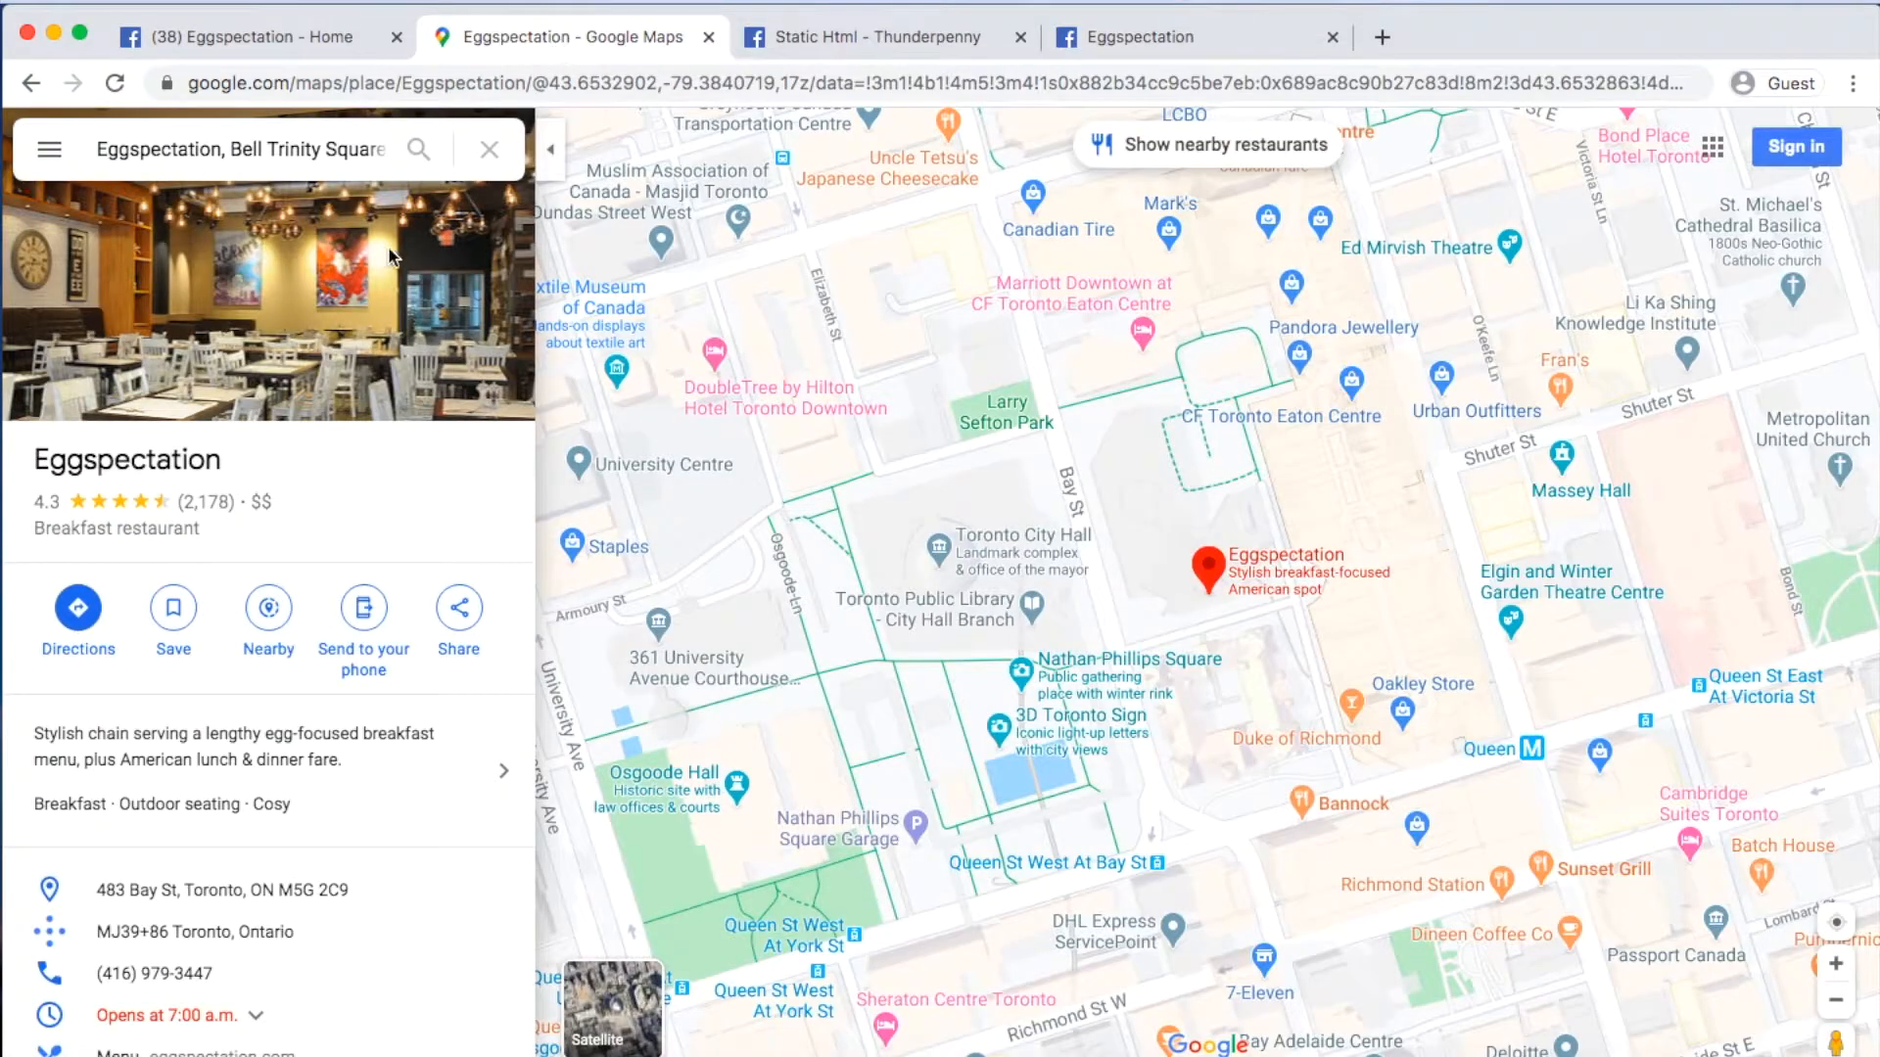
scroll(245, 979, "down", 3)
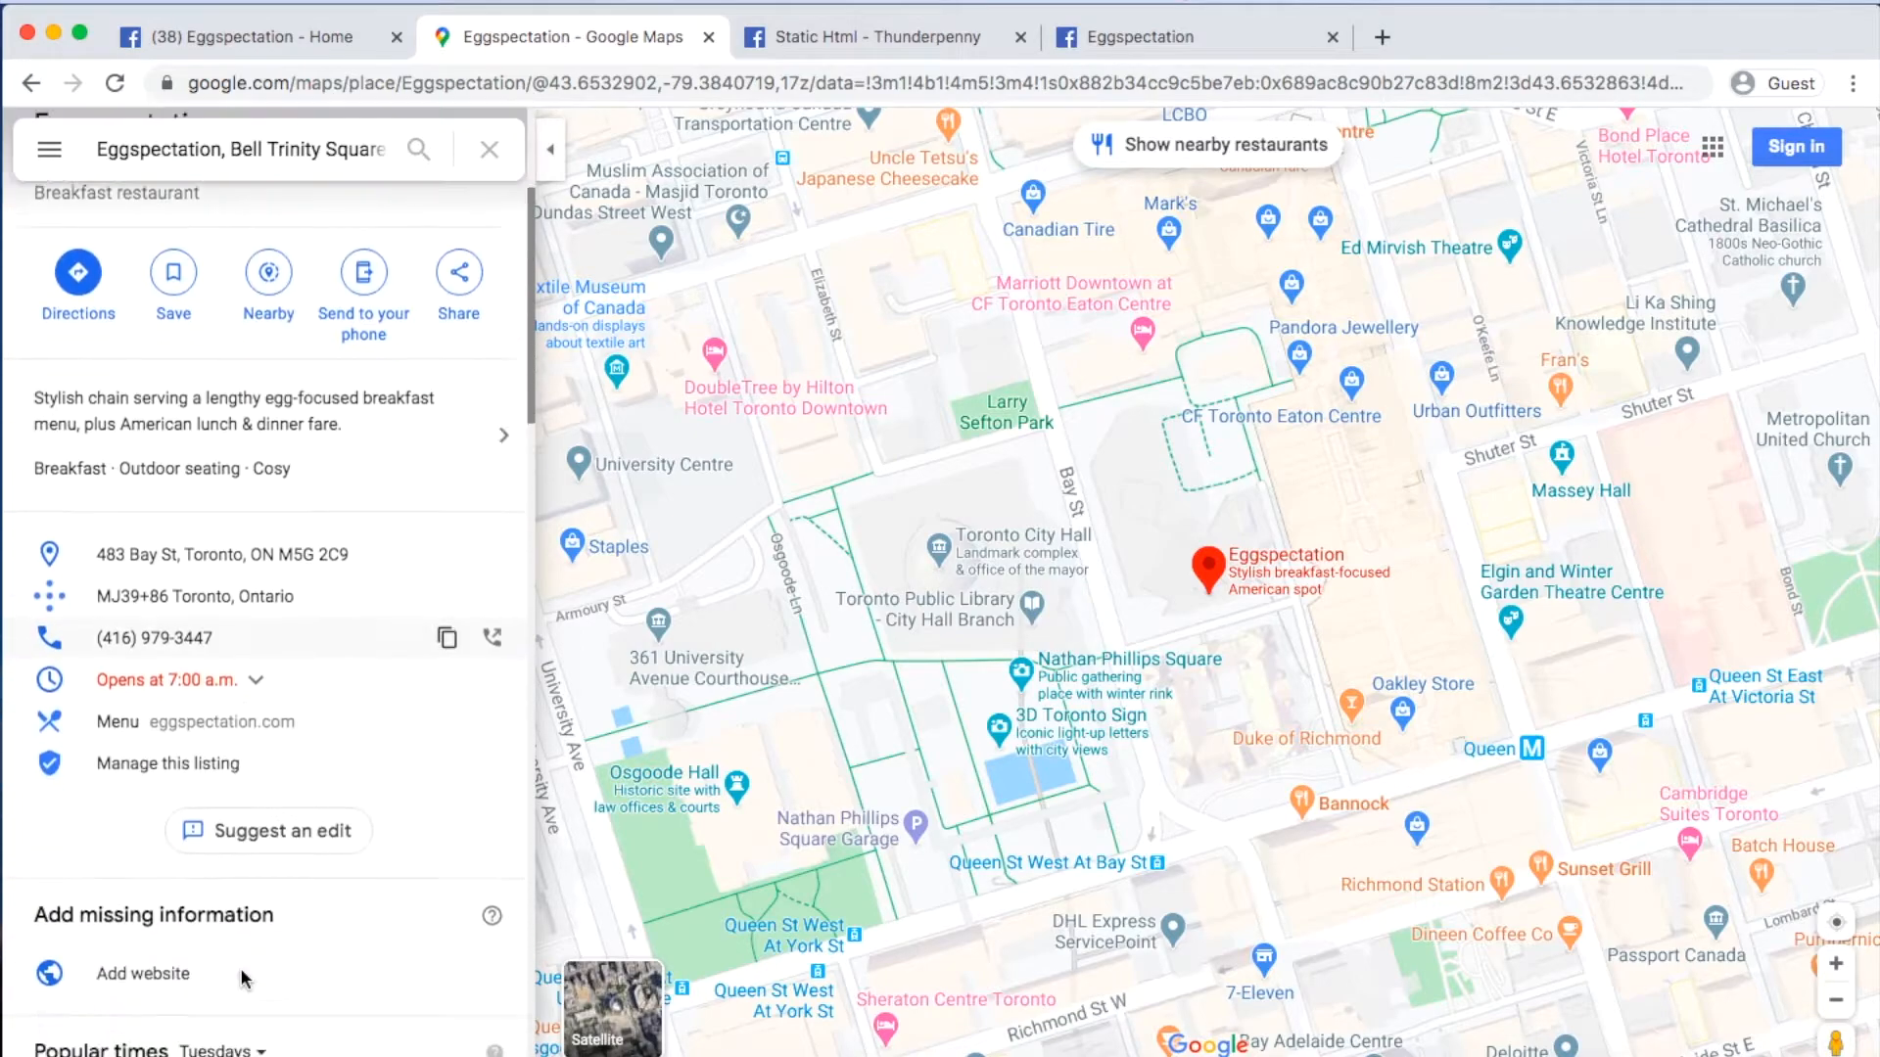
scroll(245, 979, "down", 6)
left_click(422, 874)
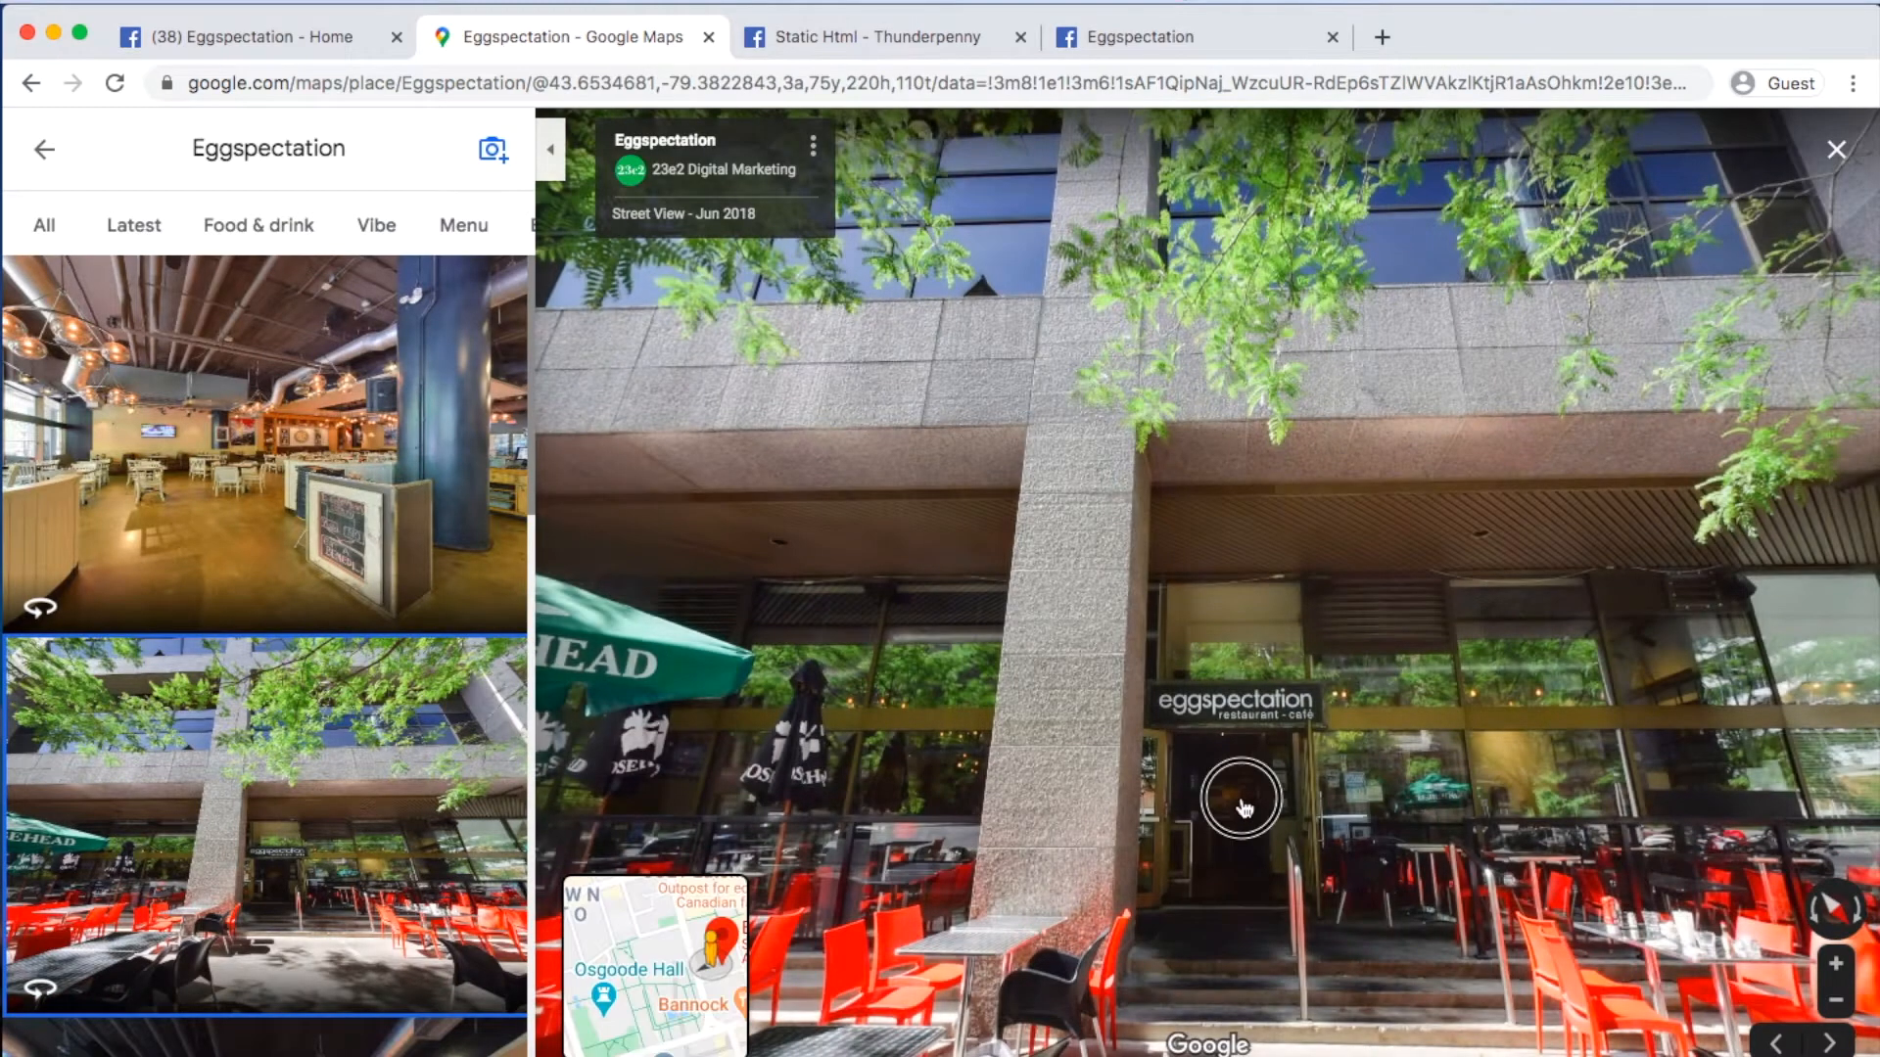
- Move through the Street View tour from the patio into the restaurant and frame the view on the dining area
left_click(1240, 800)
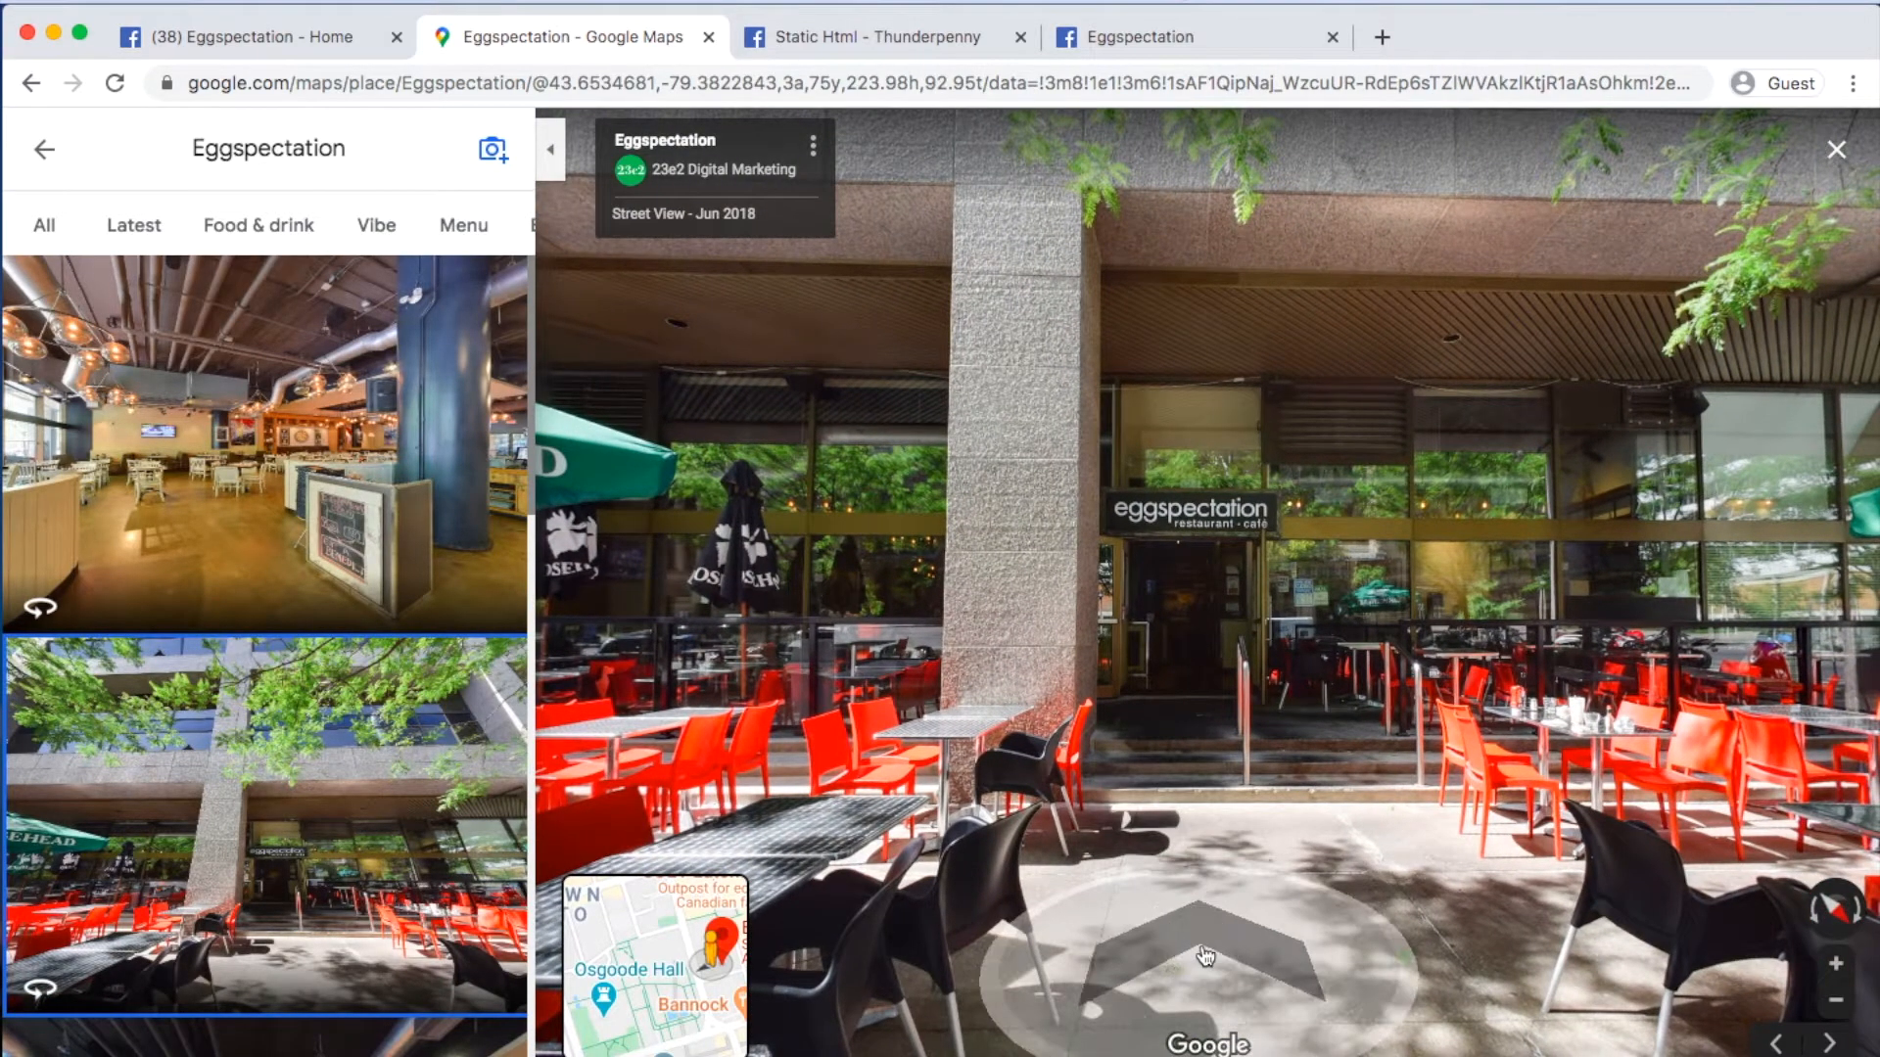
left_click(1205, 955)
left_click_drag(817, 725, 1400, 631)
left_click_drag(915, 749, 1371, 632)
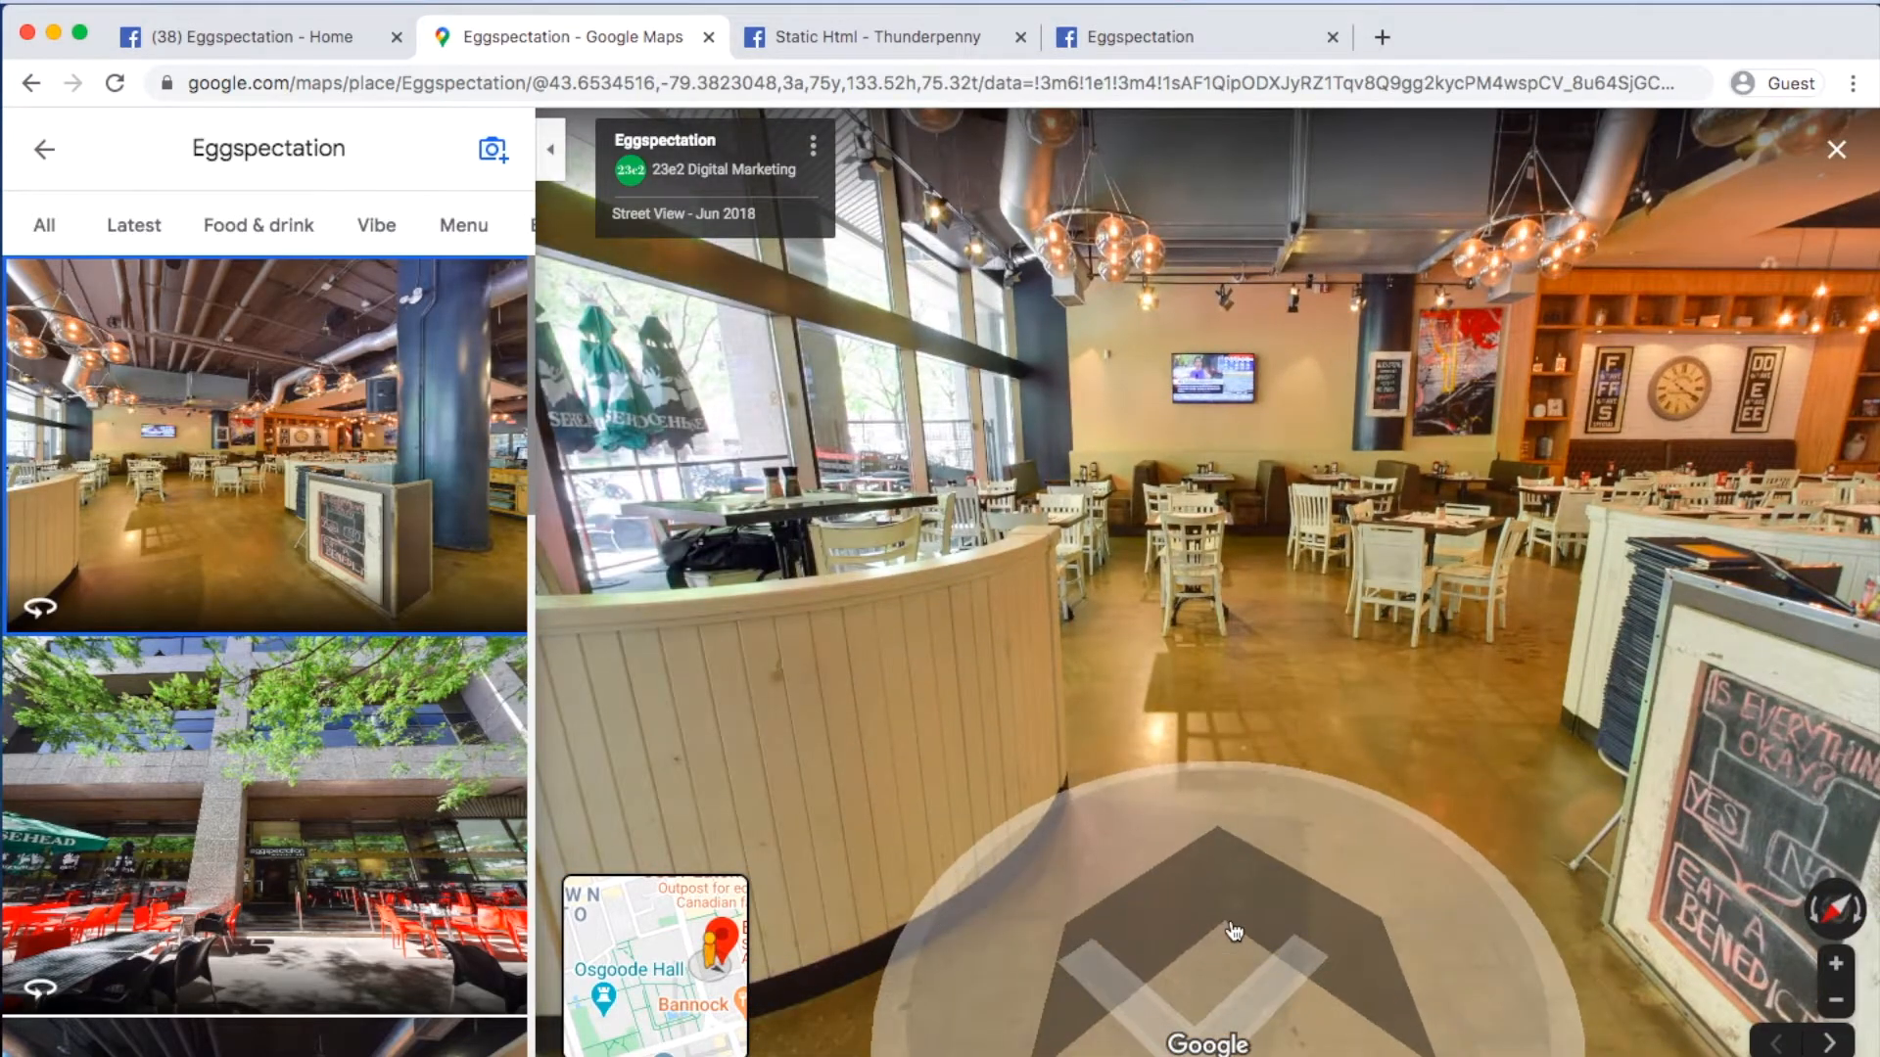
left_click(1233, 932)
left_click_drag(1418, 659, 1217, 744)
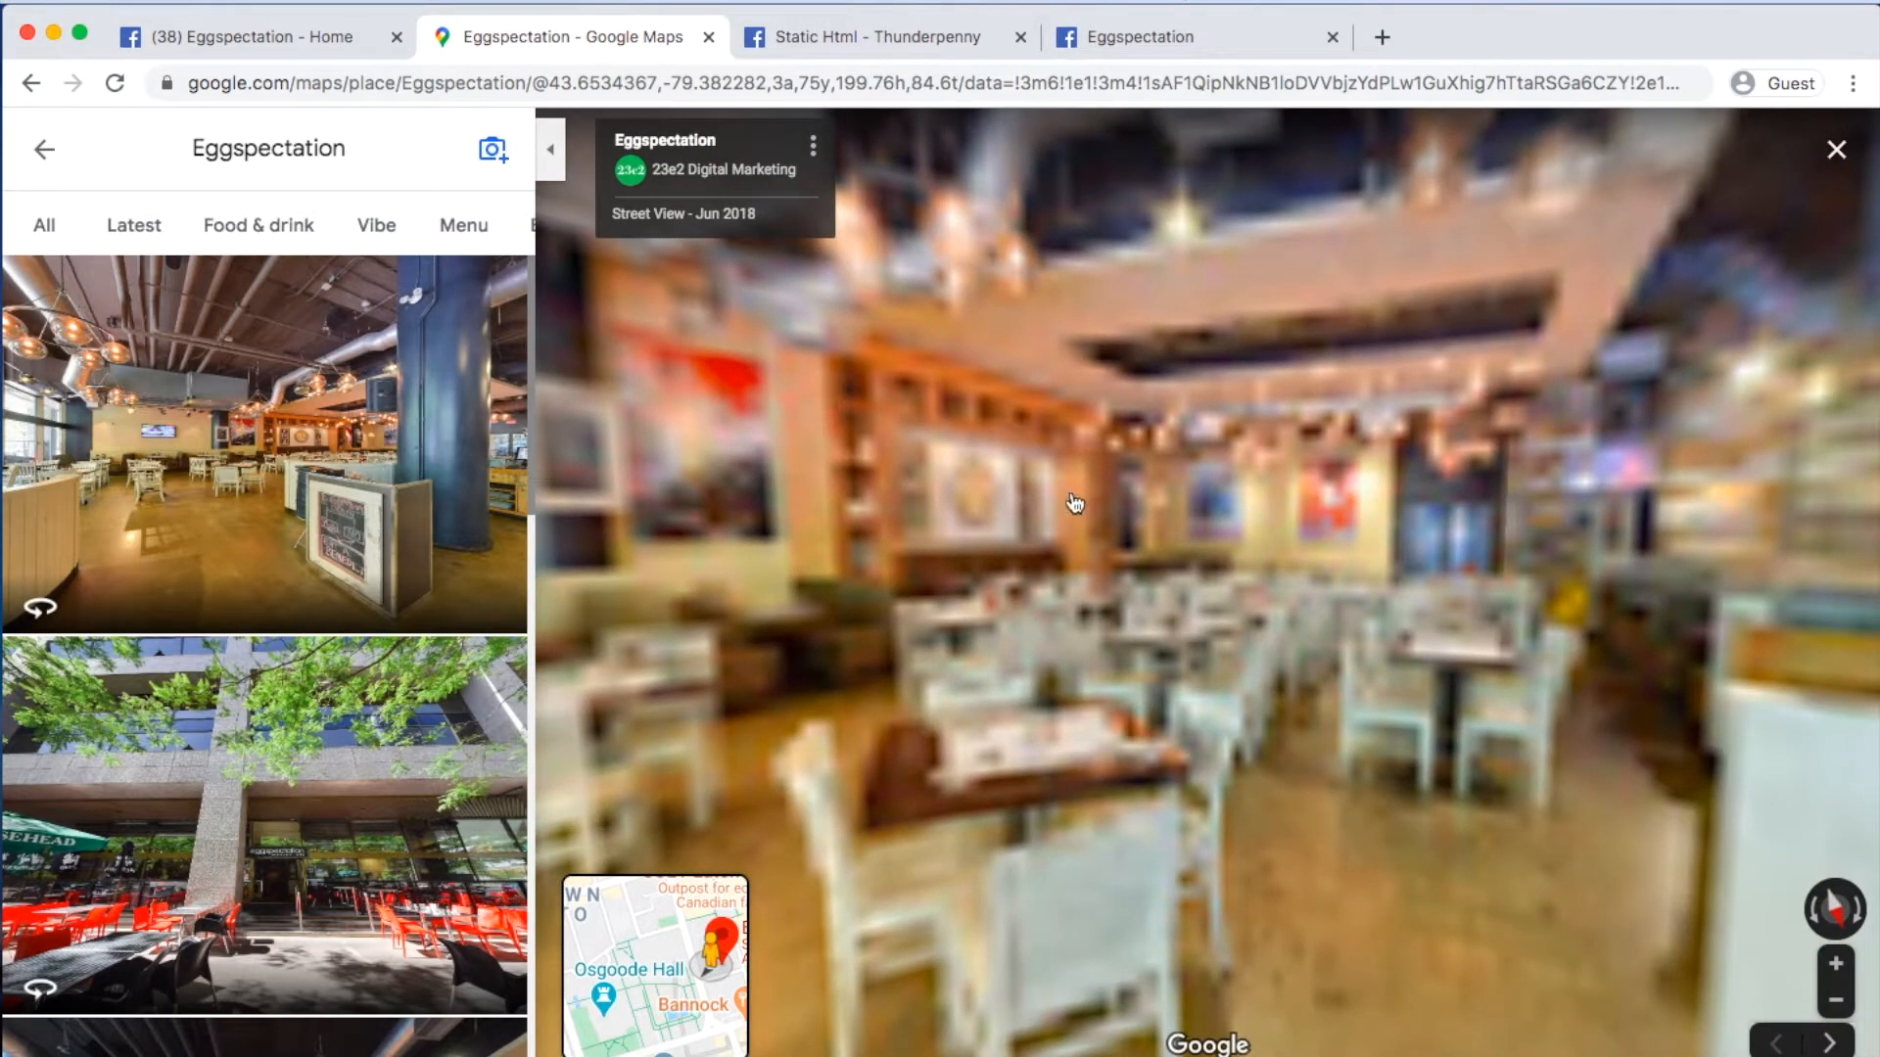
left_click_drag(1192, 617, 1184, 613)
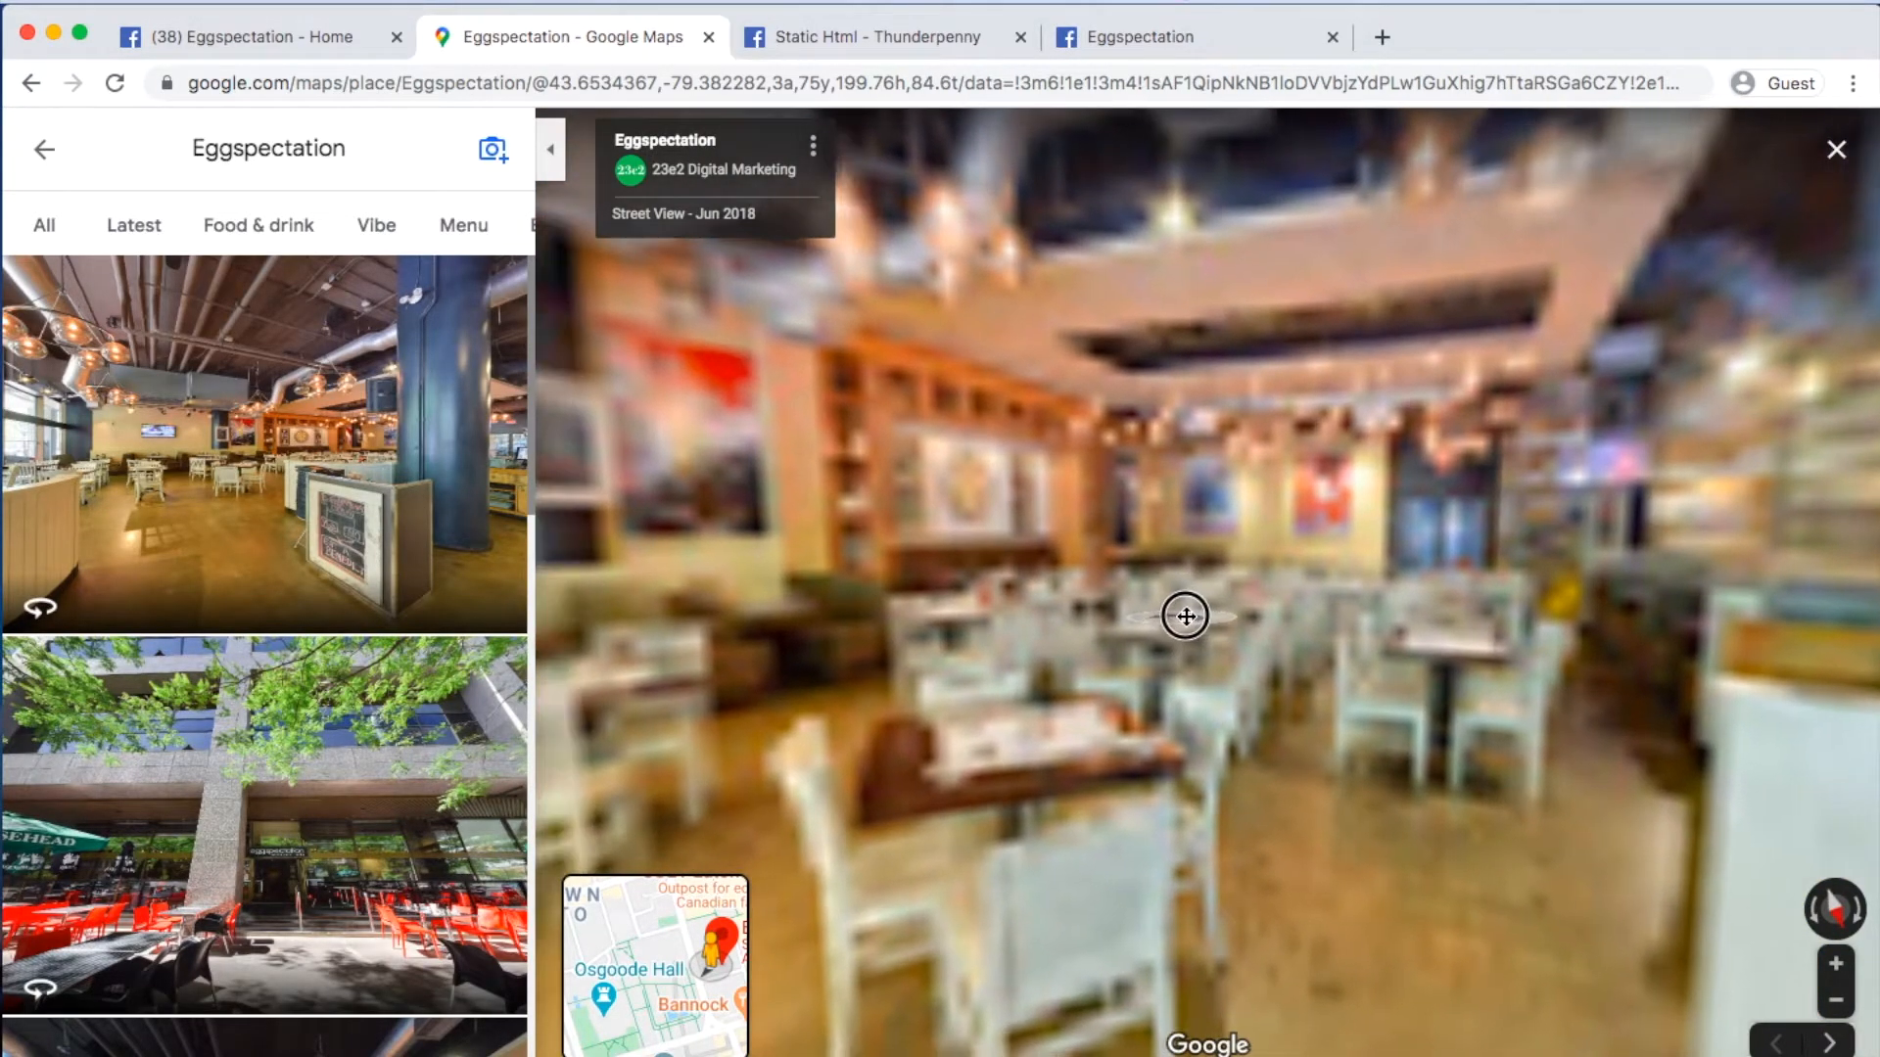
- Open the sharing options for this Street View image and copy its medium-size embed HTML code
left_click(813, 147)
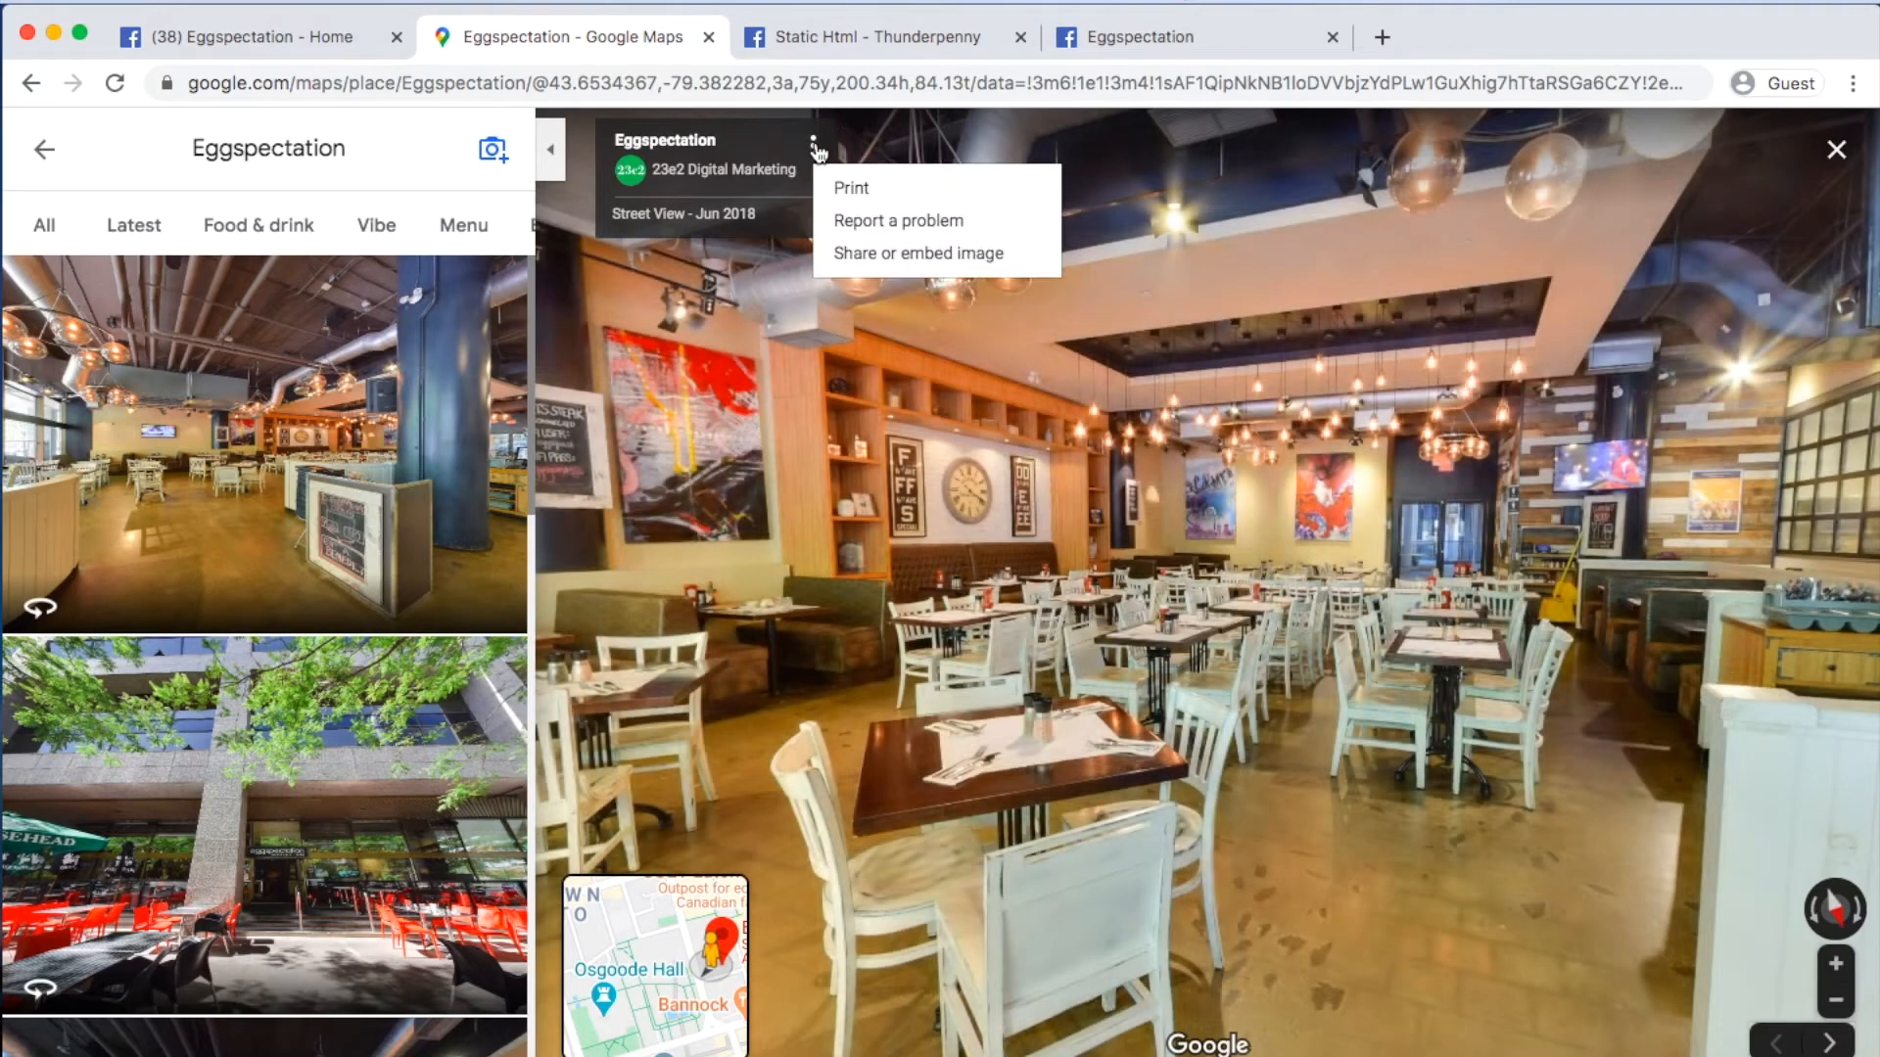
left_click(868, 254)
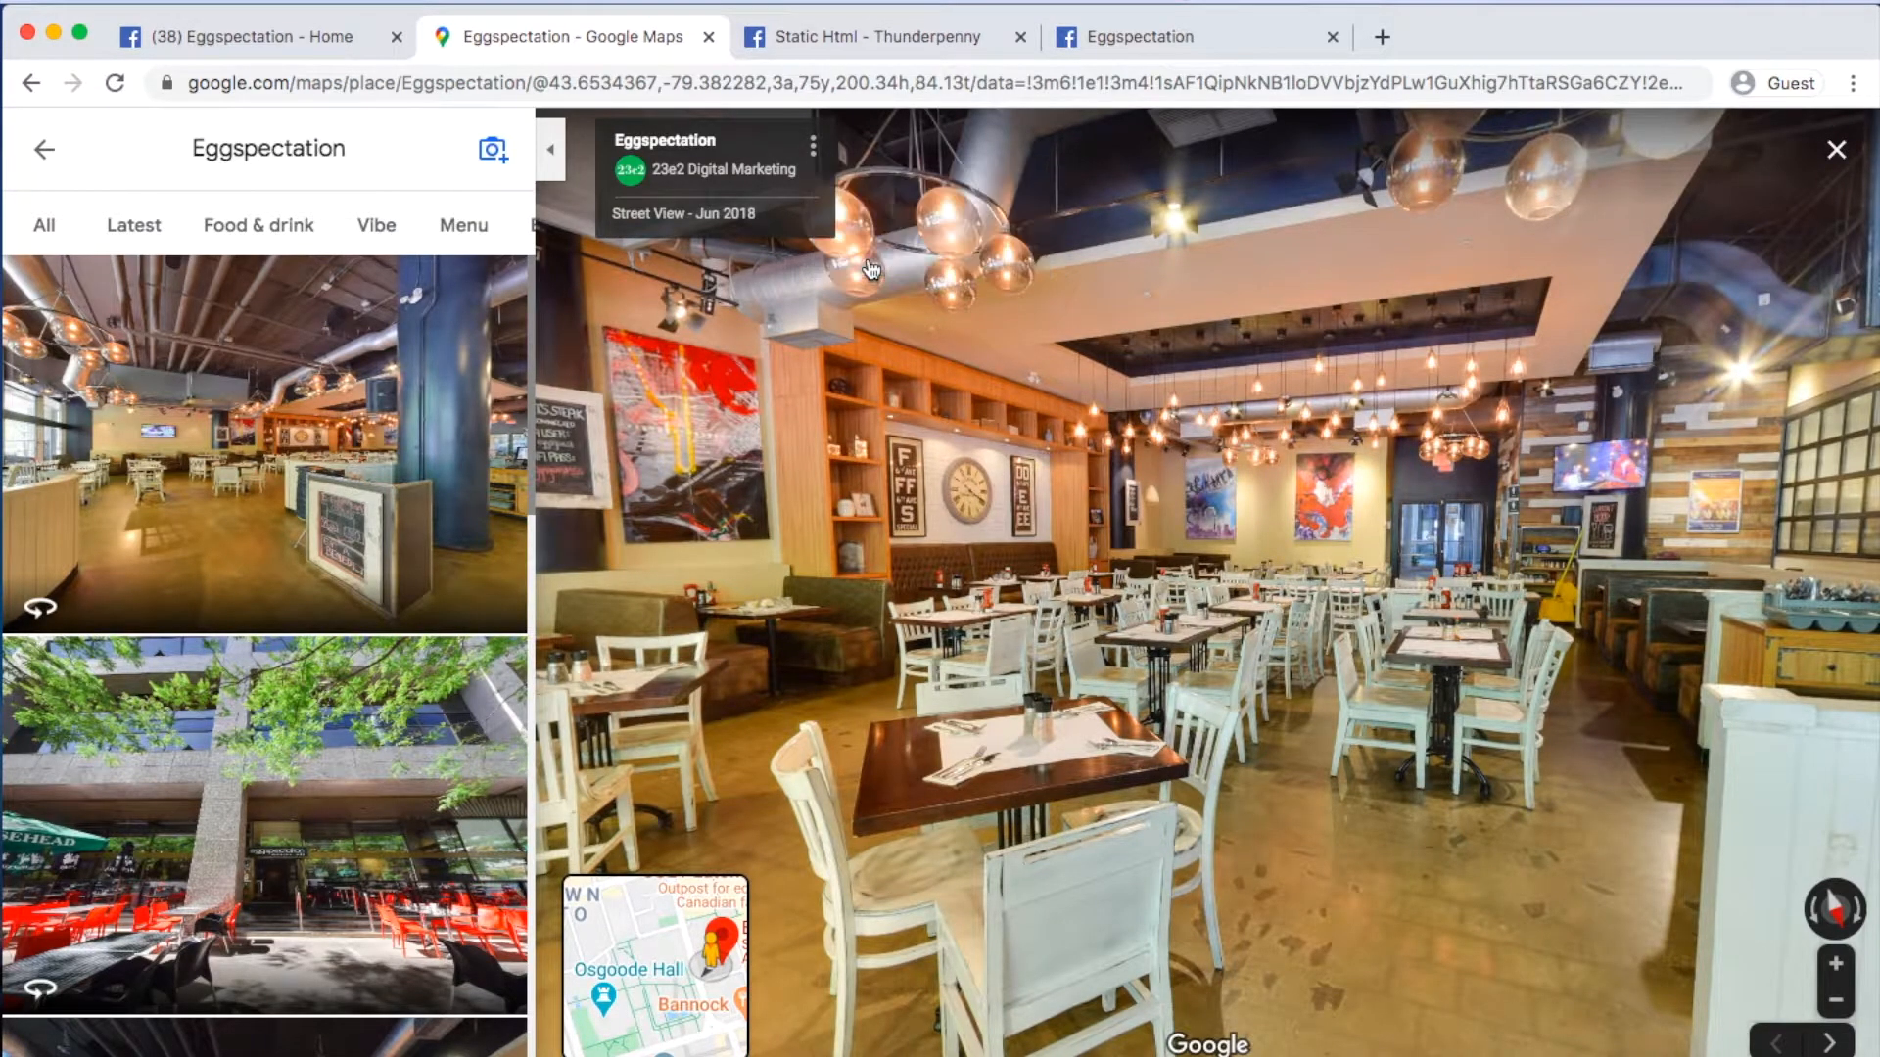
left_click(886, 430)
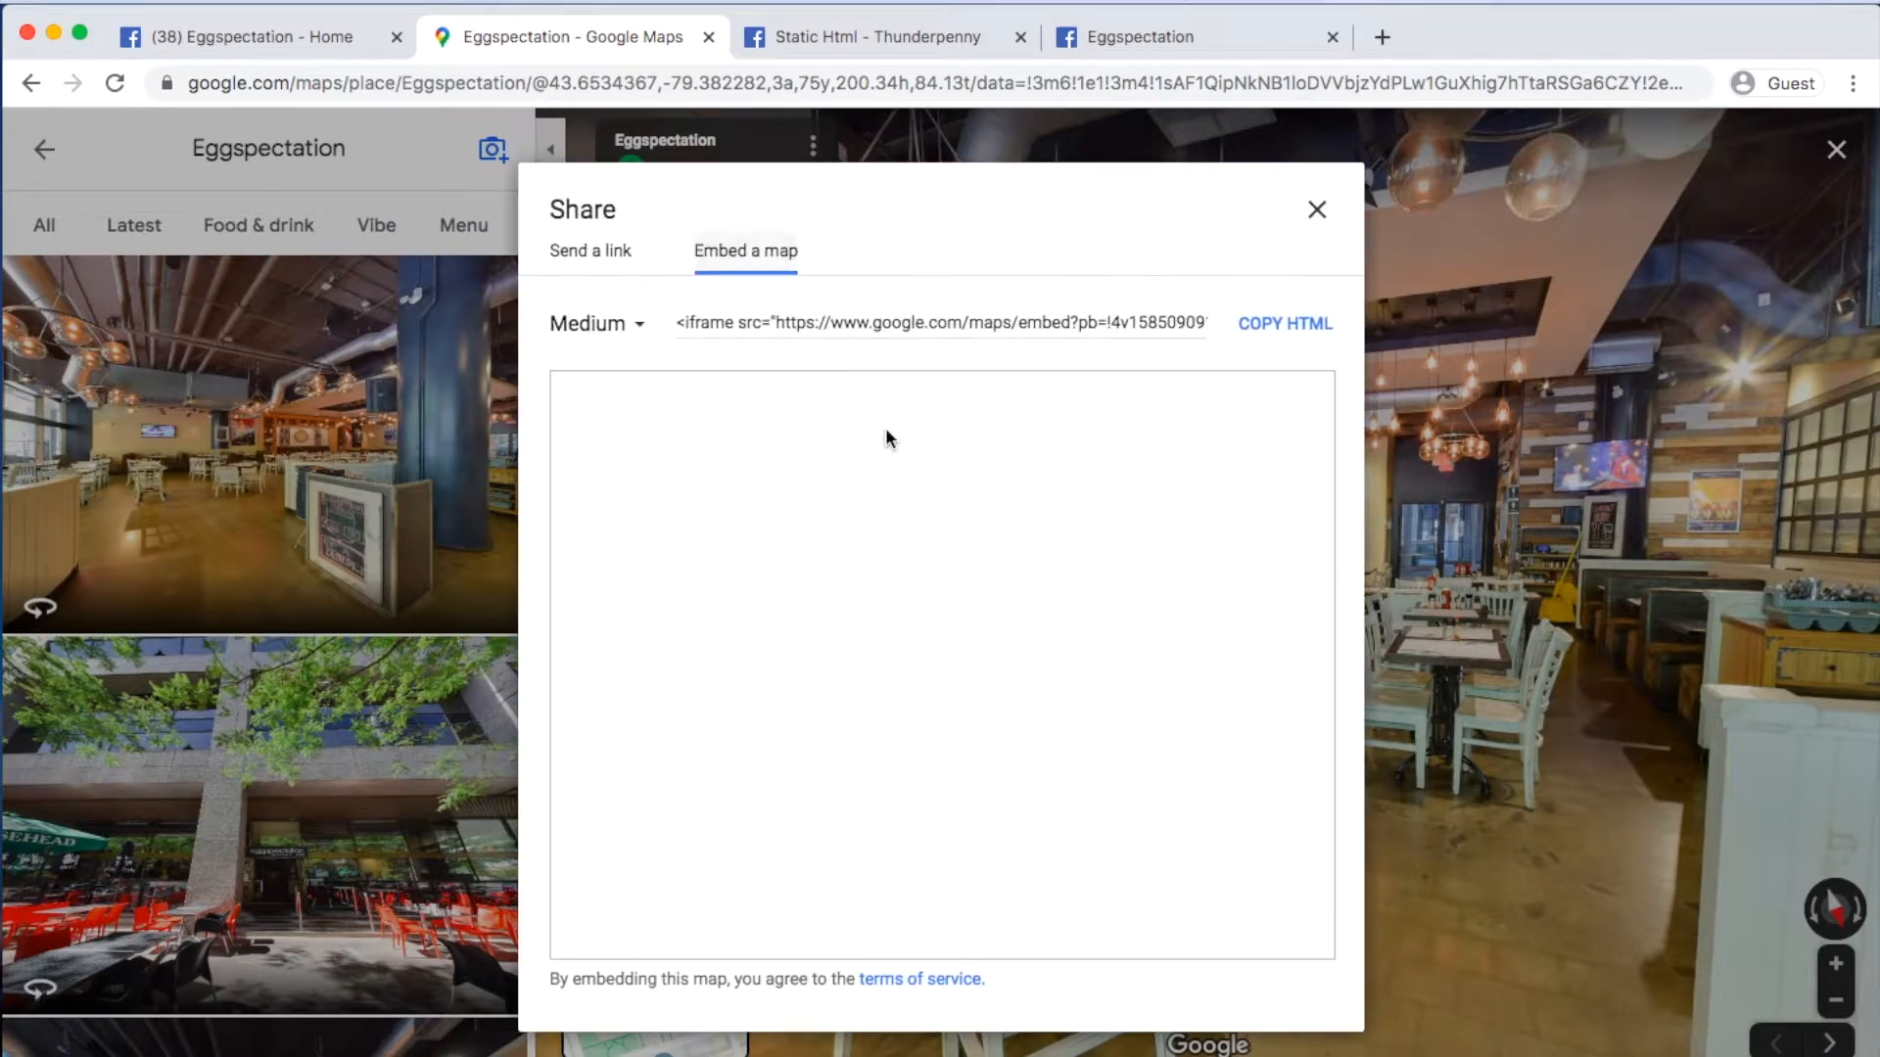
left_click(910, 320)
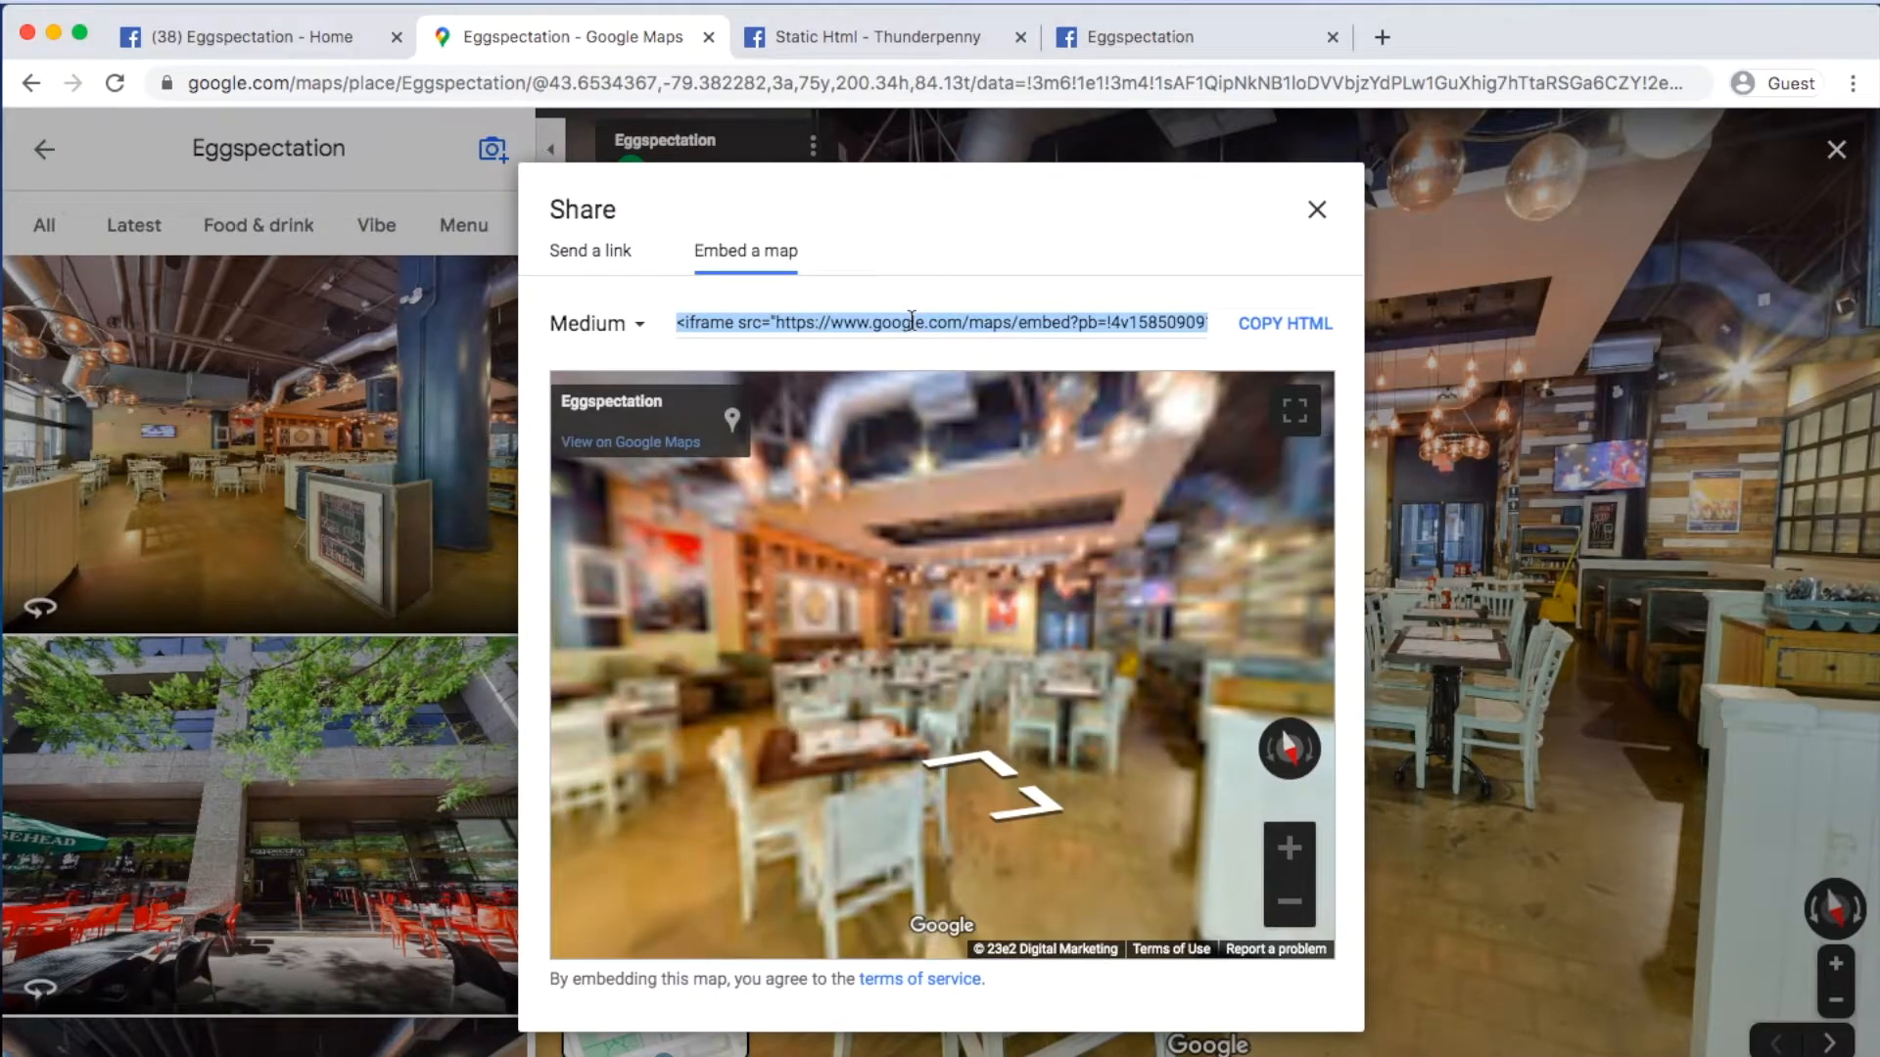
- Return to the Eggspectation Facebook page and start setting up the new Static HTML tab
left_click(1108, 22)
scroll(1015, 529, "up", 2)
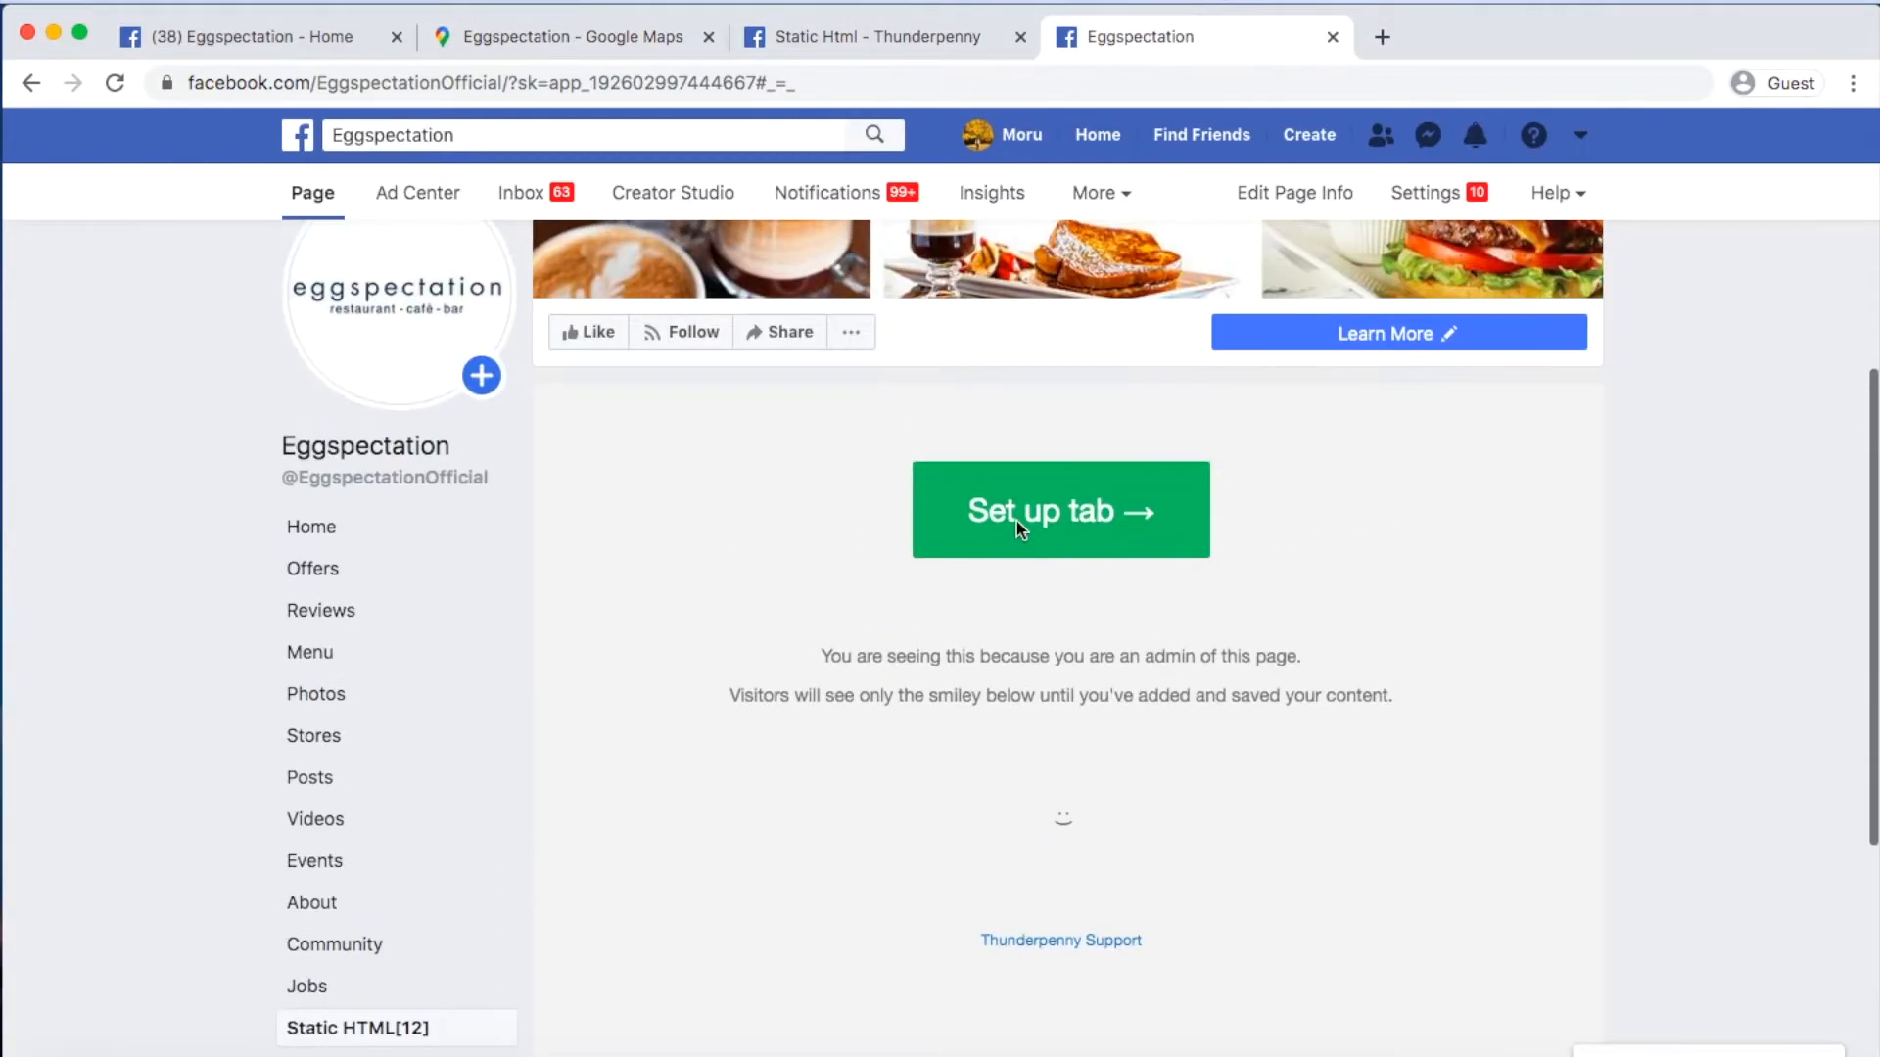
left_click(1009, 522)
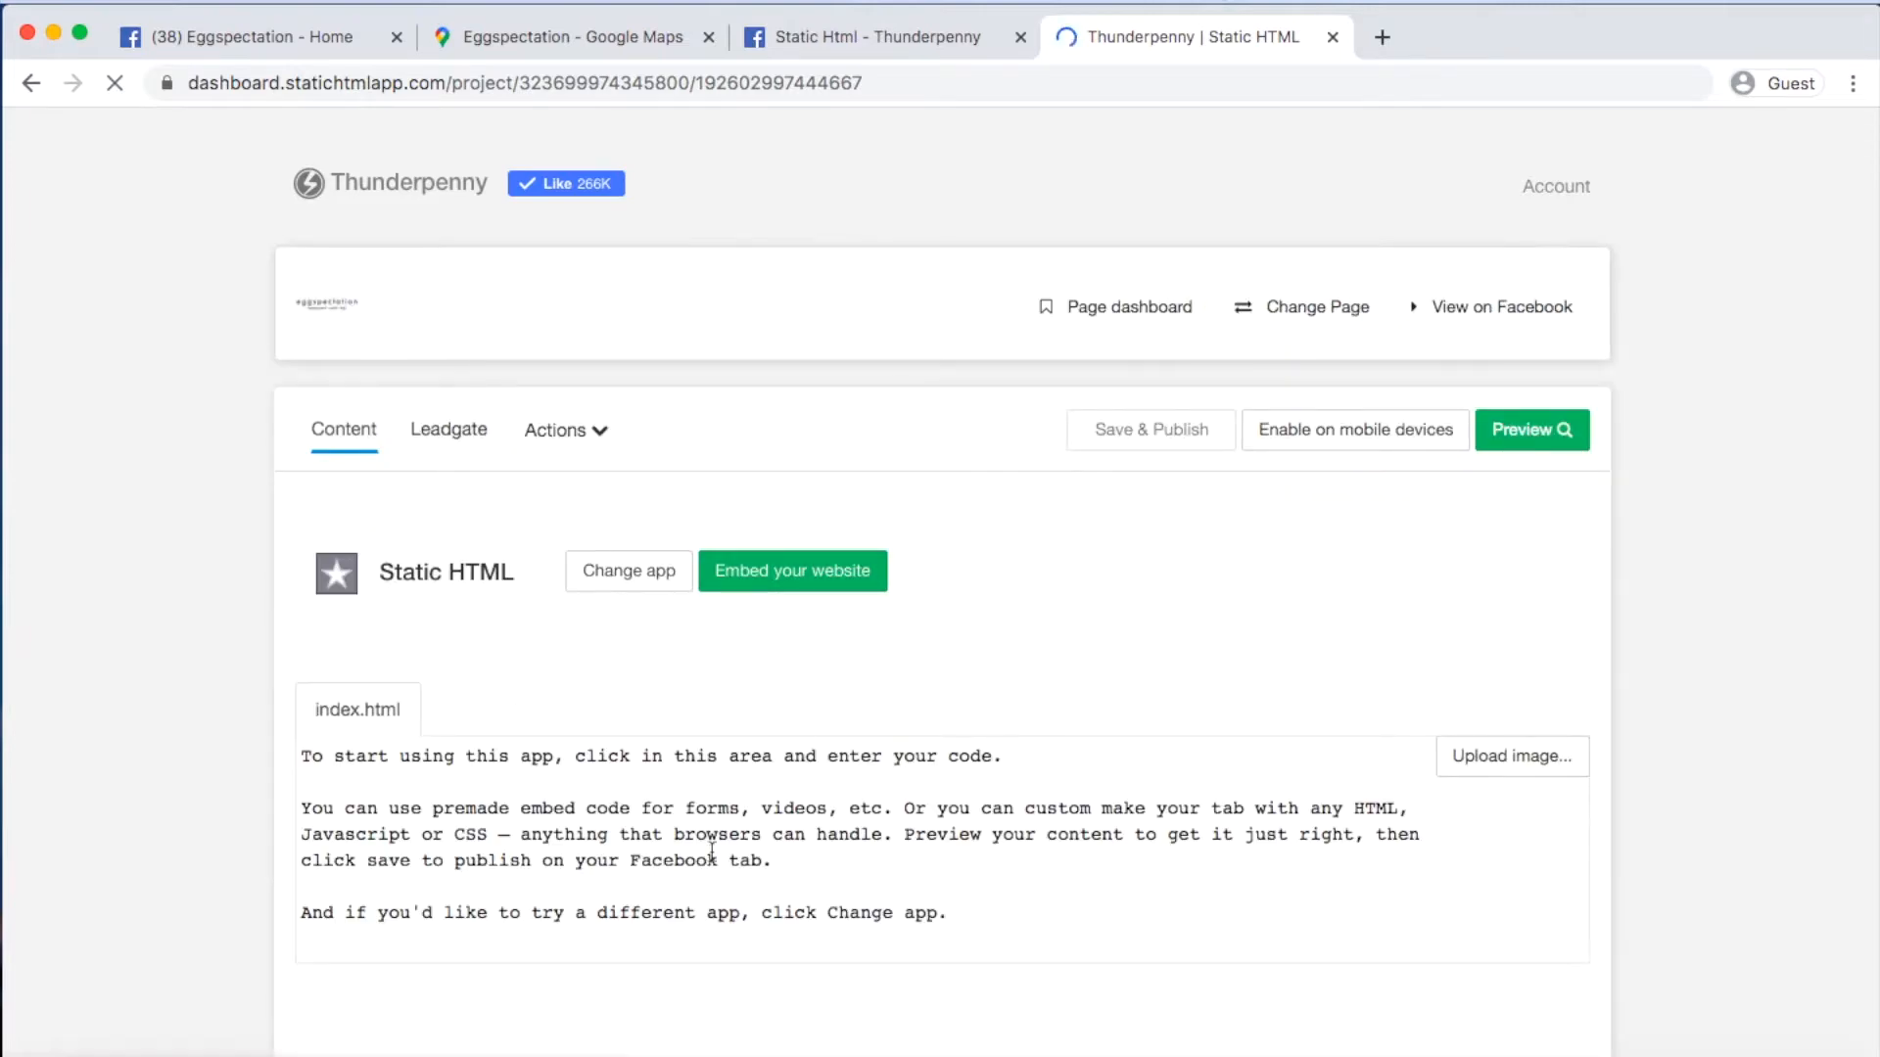
- Replace all placeholder text in index.html with the copied Google Maps iframe code and preview the tab
left_click(718, 886)
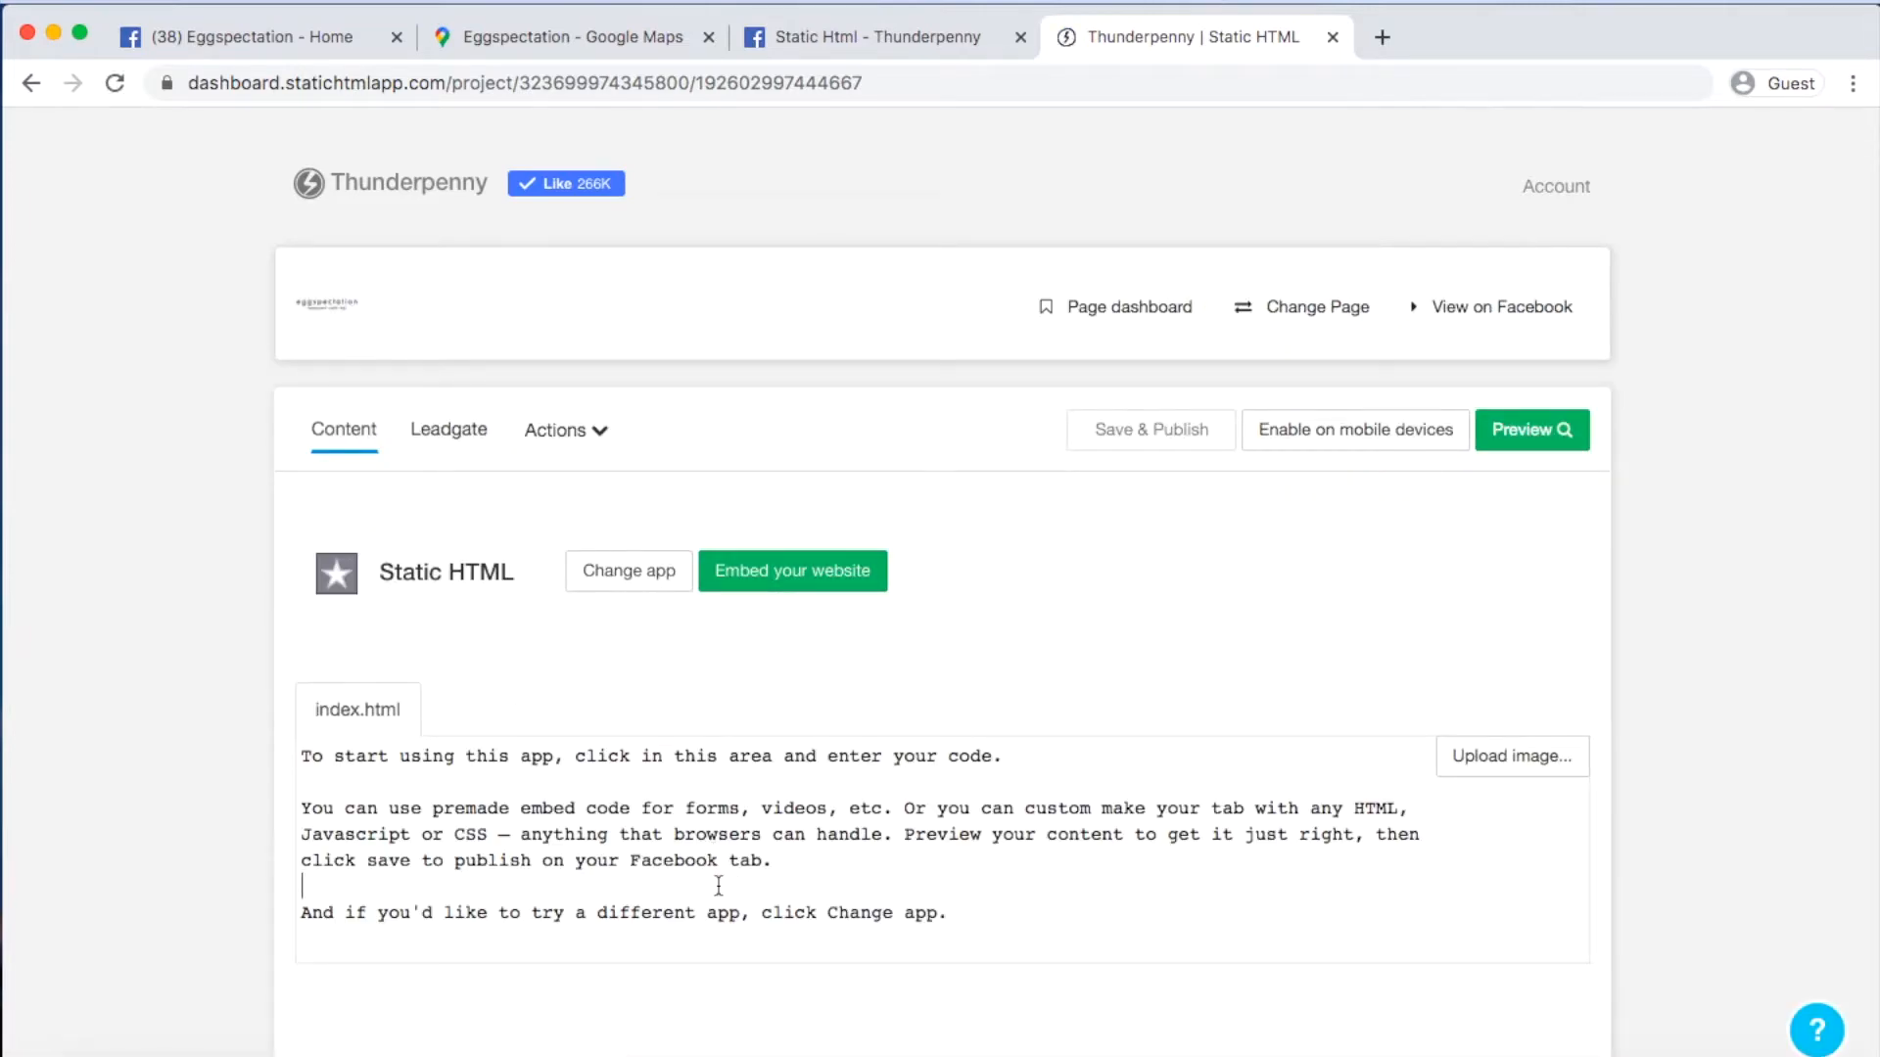
double_click(775, 909)
key("super+a")
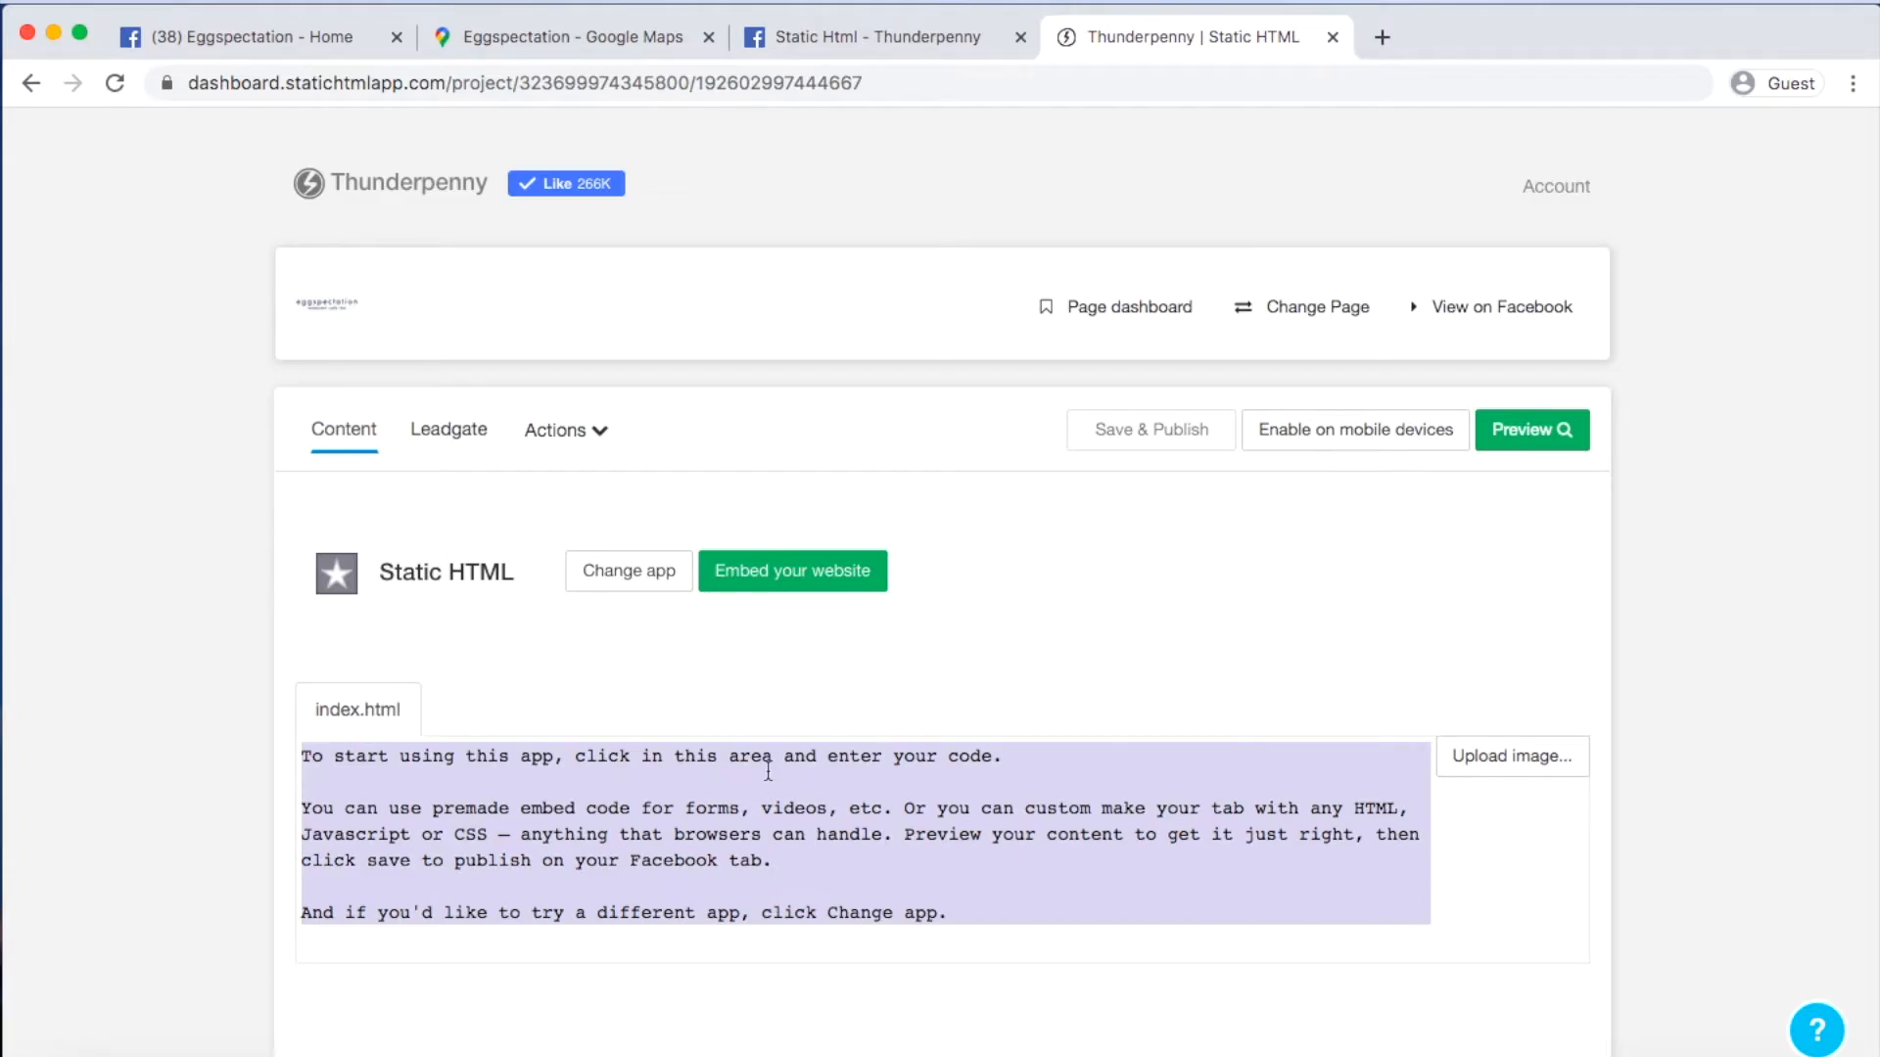
key("super+v")
left_click(1514, 427)
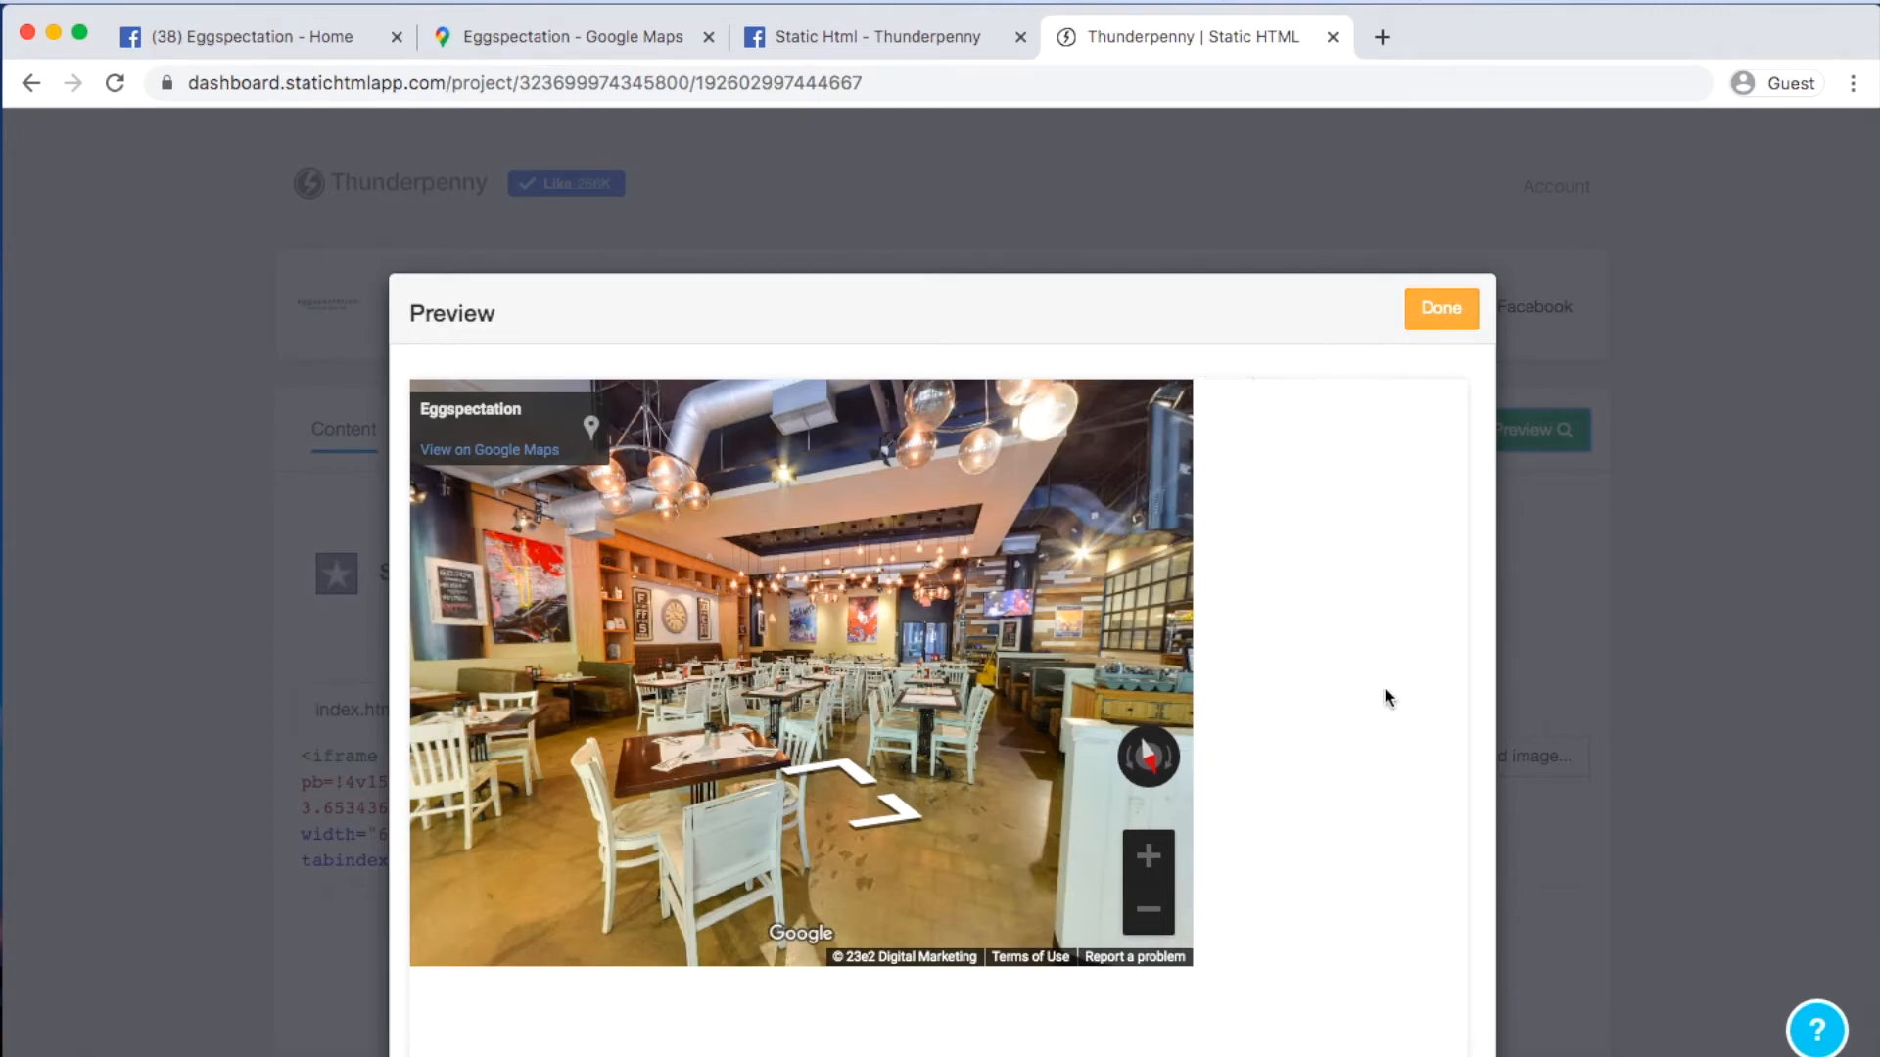
left_click(1439, 309)
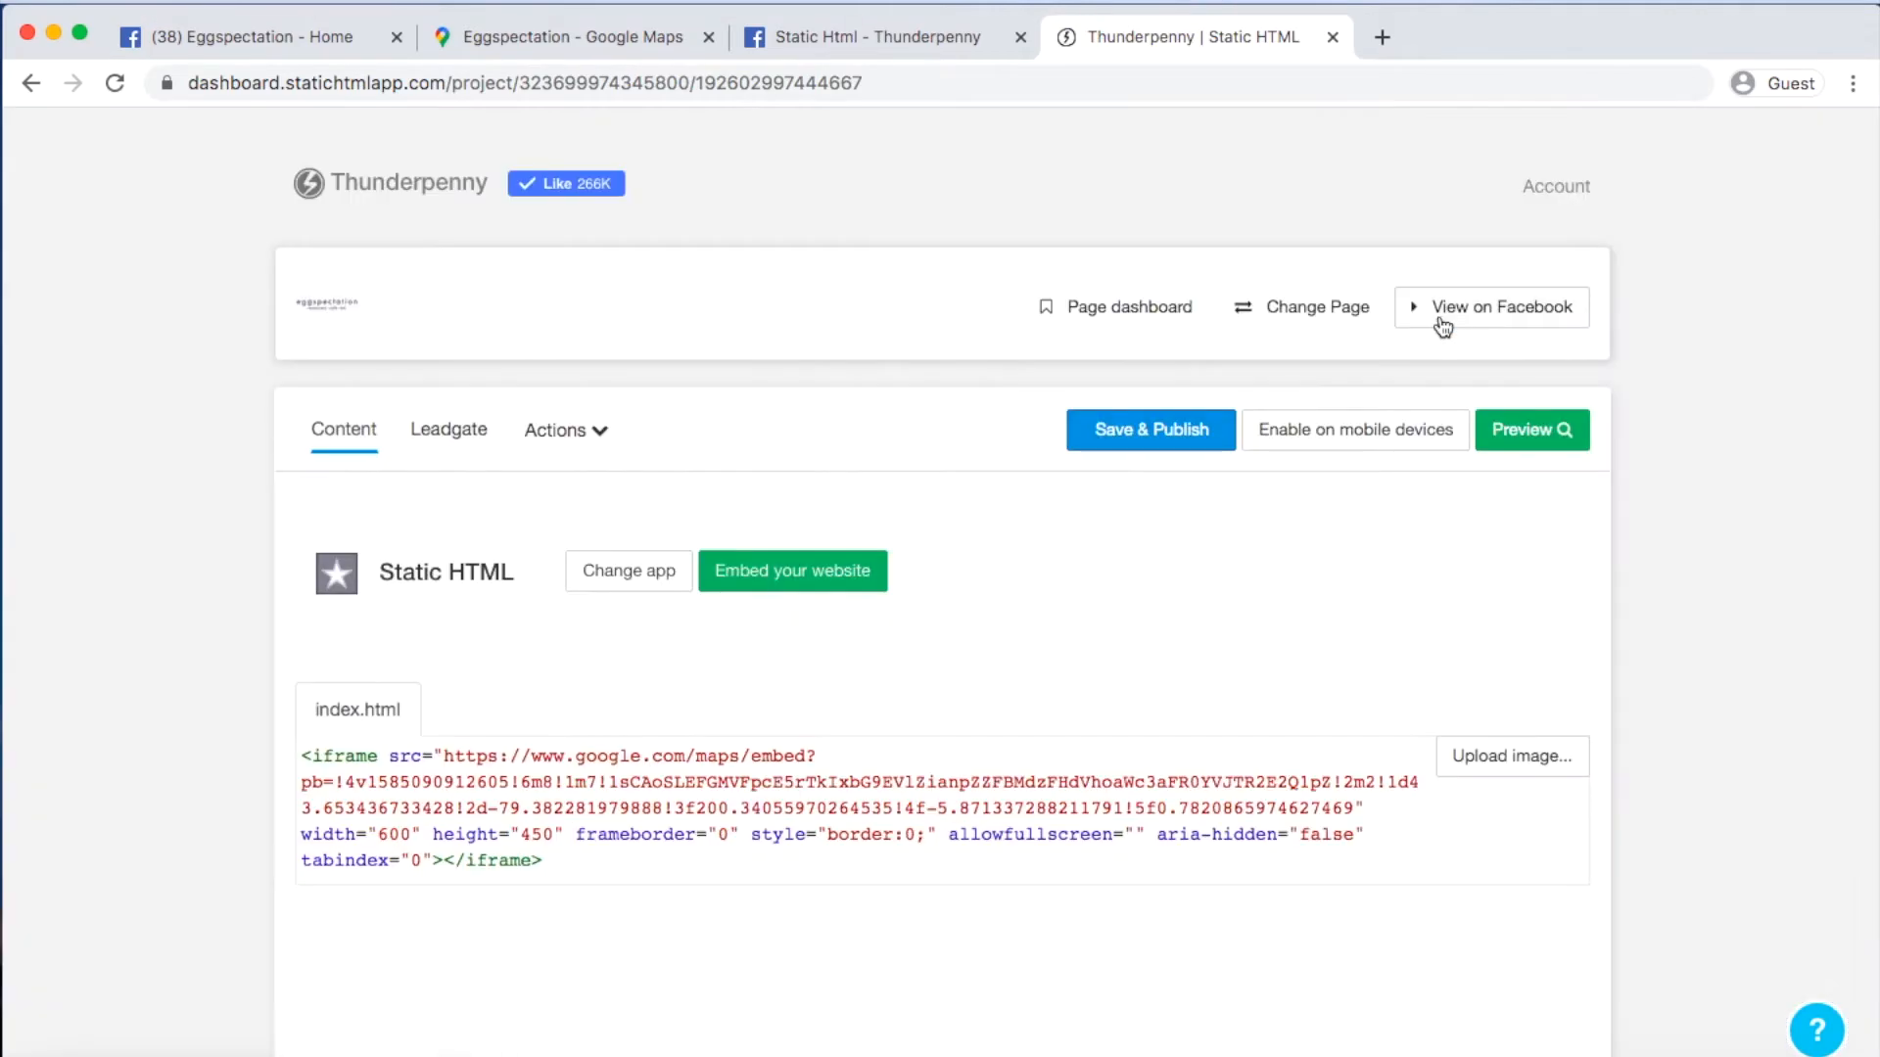
- Set the iframe's width to 1000 and height to 600, and preview the resized tour
double_click(381, 831)
type("1000")
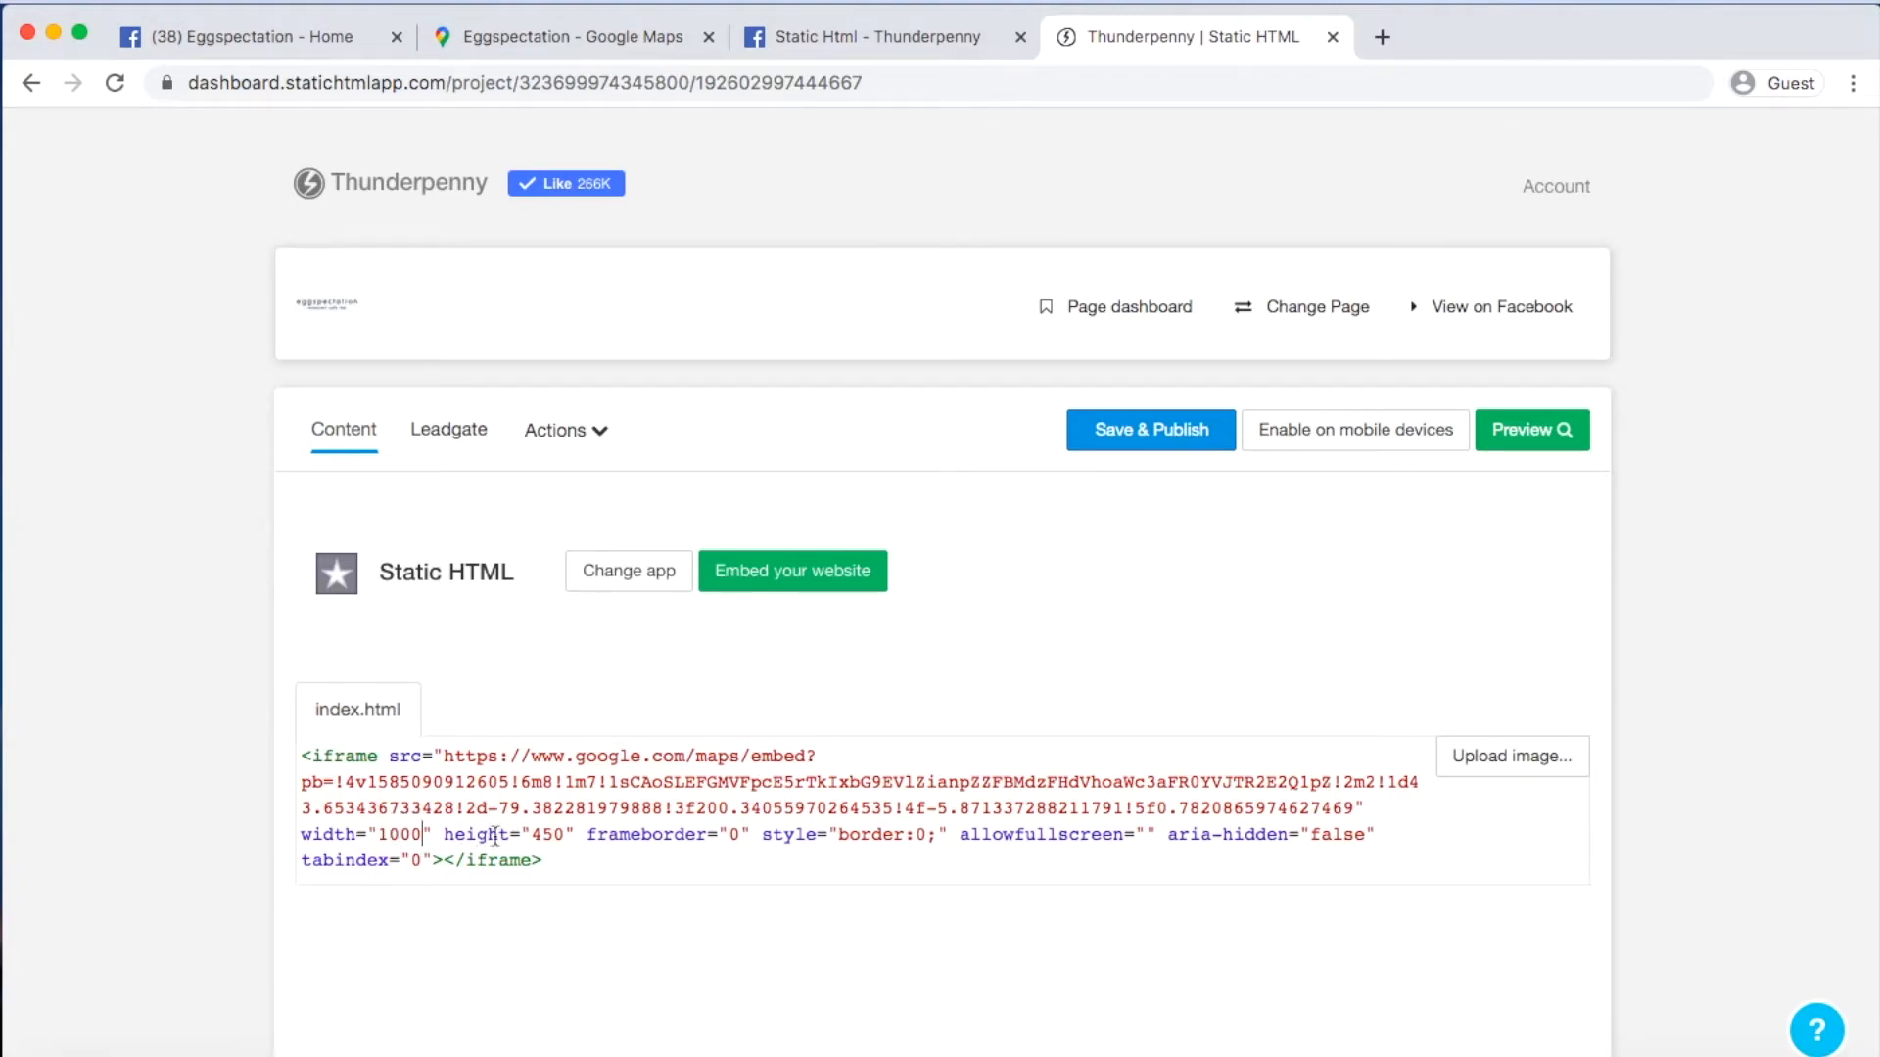
left_click_drag(533, 834, 565, 835)
type("600")
left_click(1535, 441)
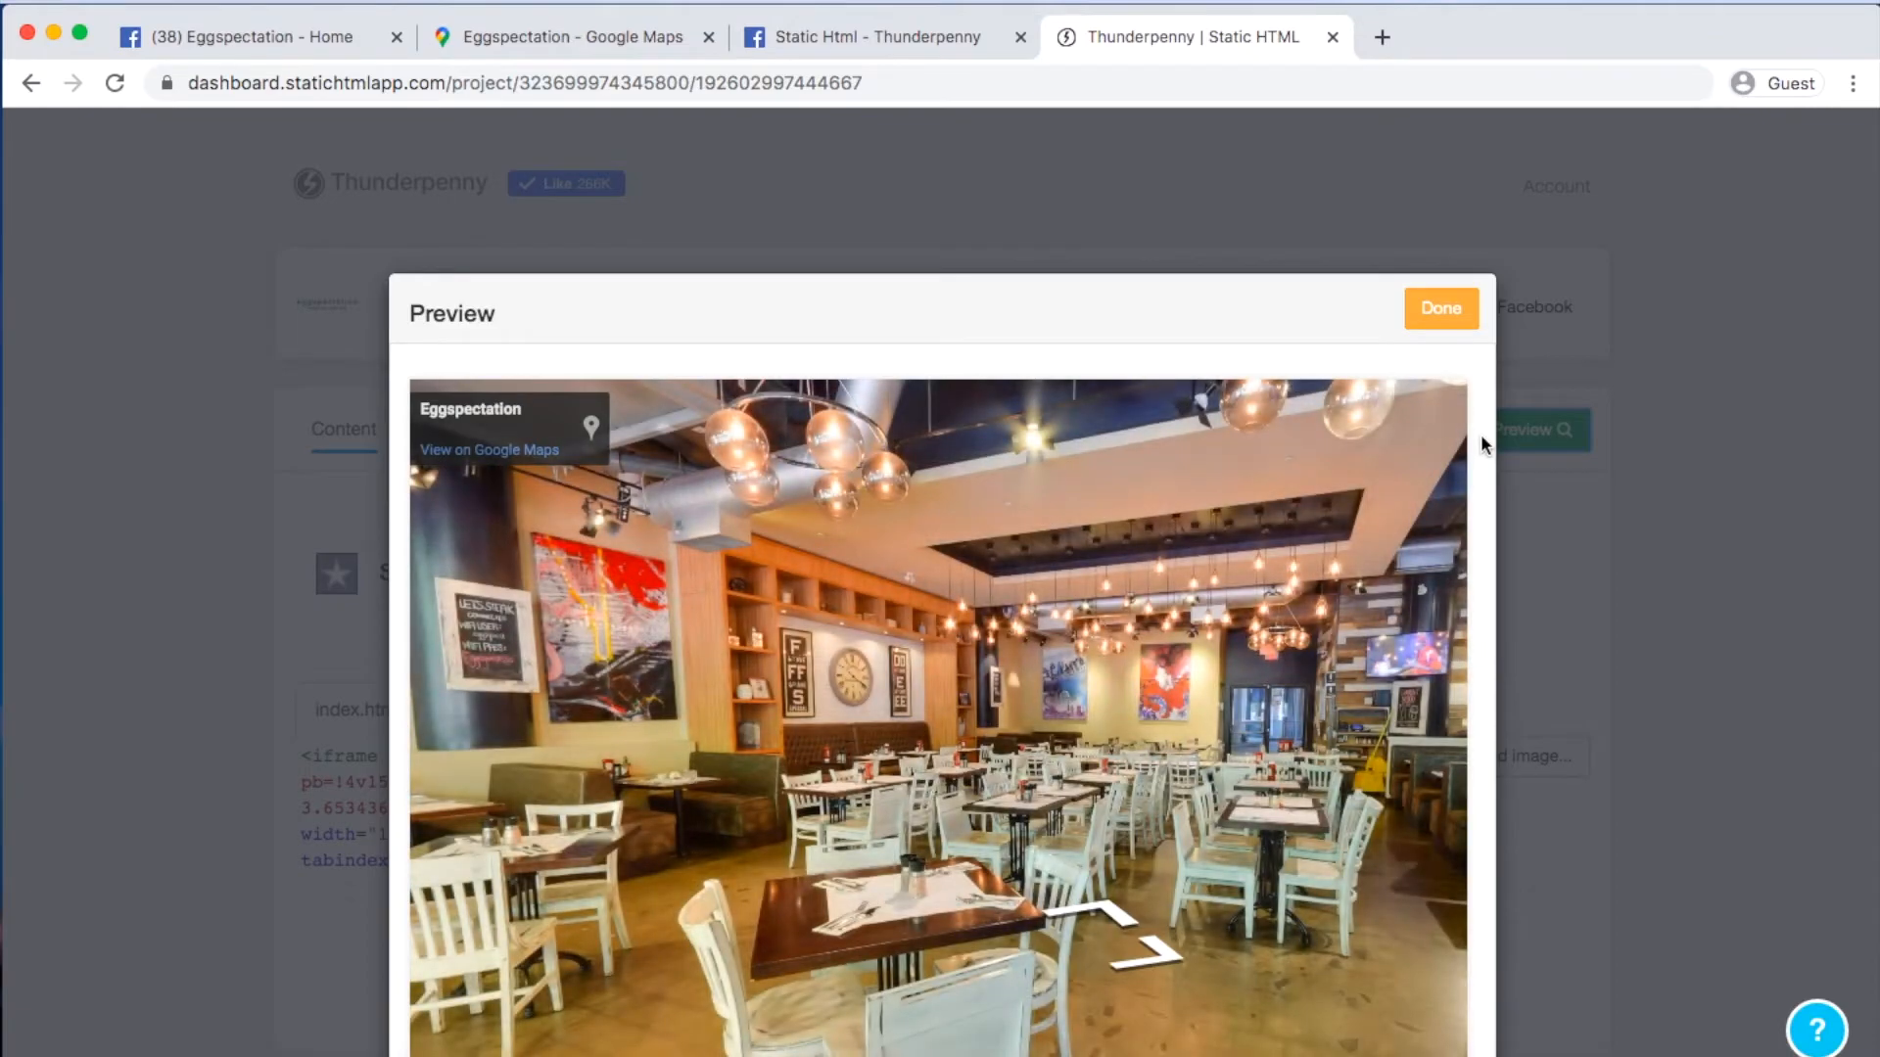
left_click(1435, 321)
- Save and publish the tab, and view the embedded tour on the Eggspectation Facebook page
left_click(1112, 432)
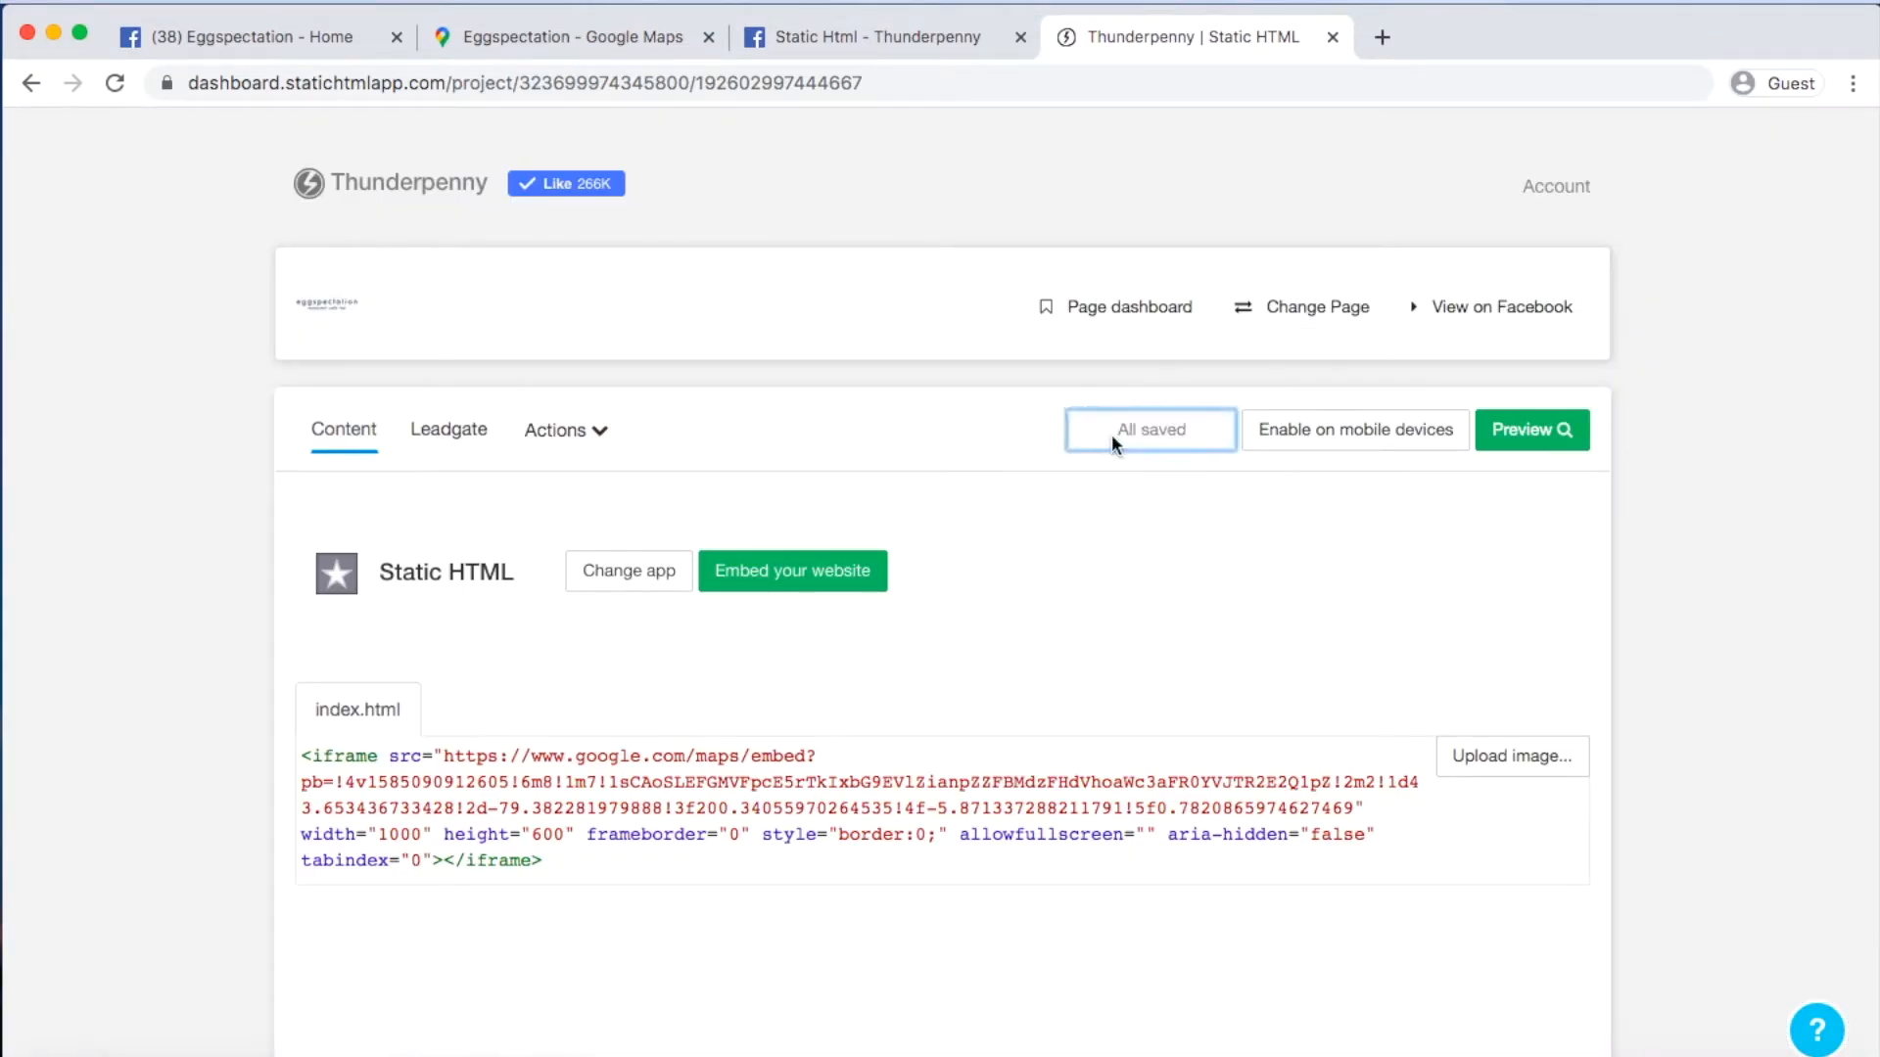
left_click(1437, 307)
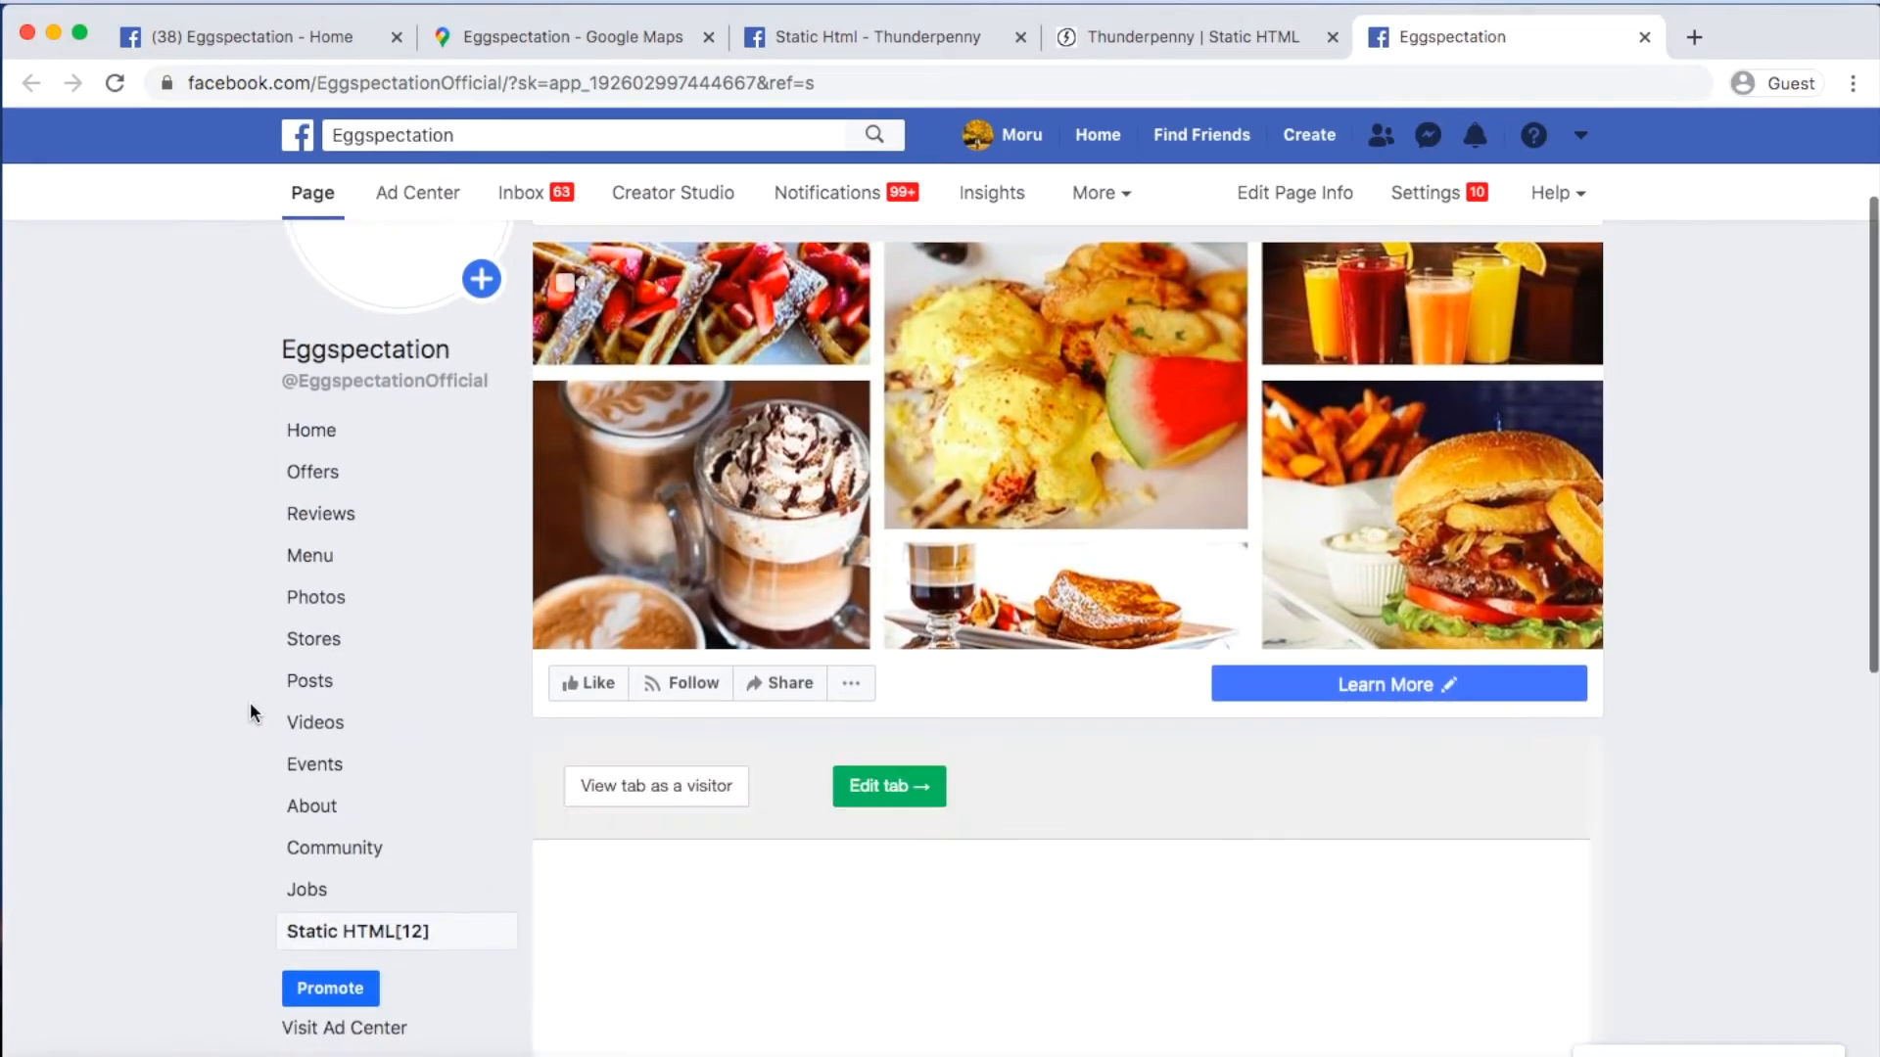
scroll(250, 702, "down", 4)
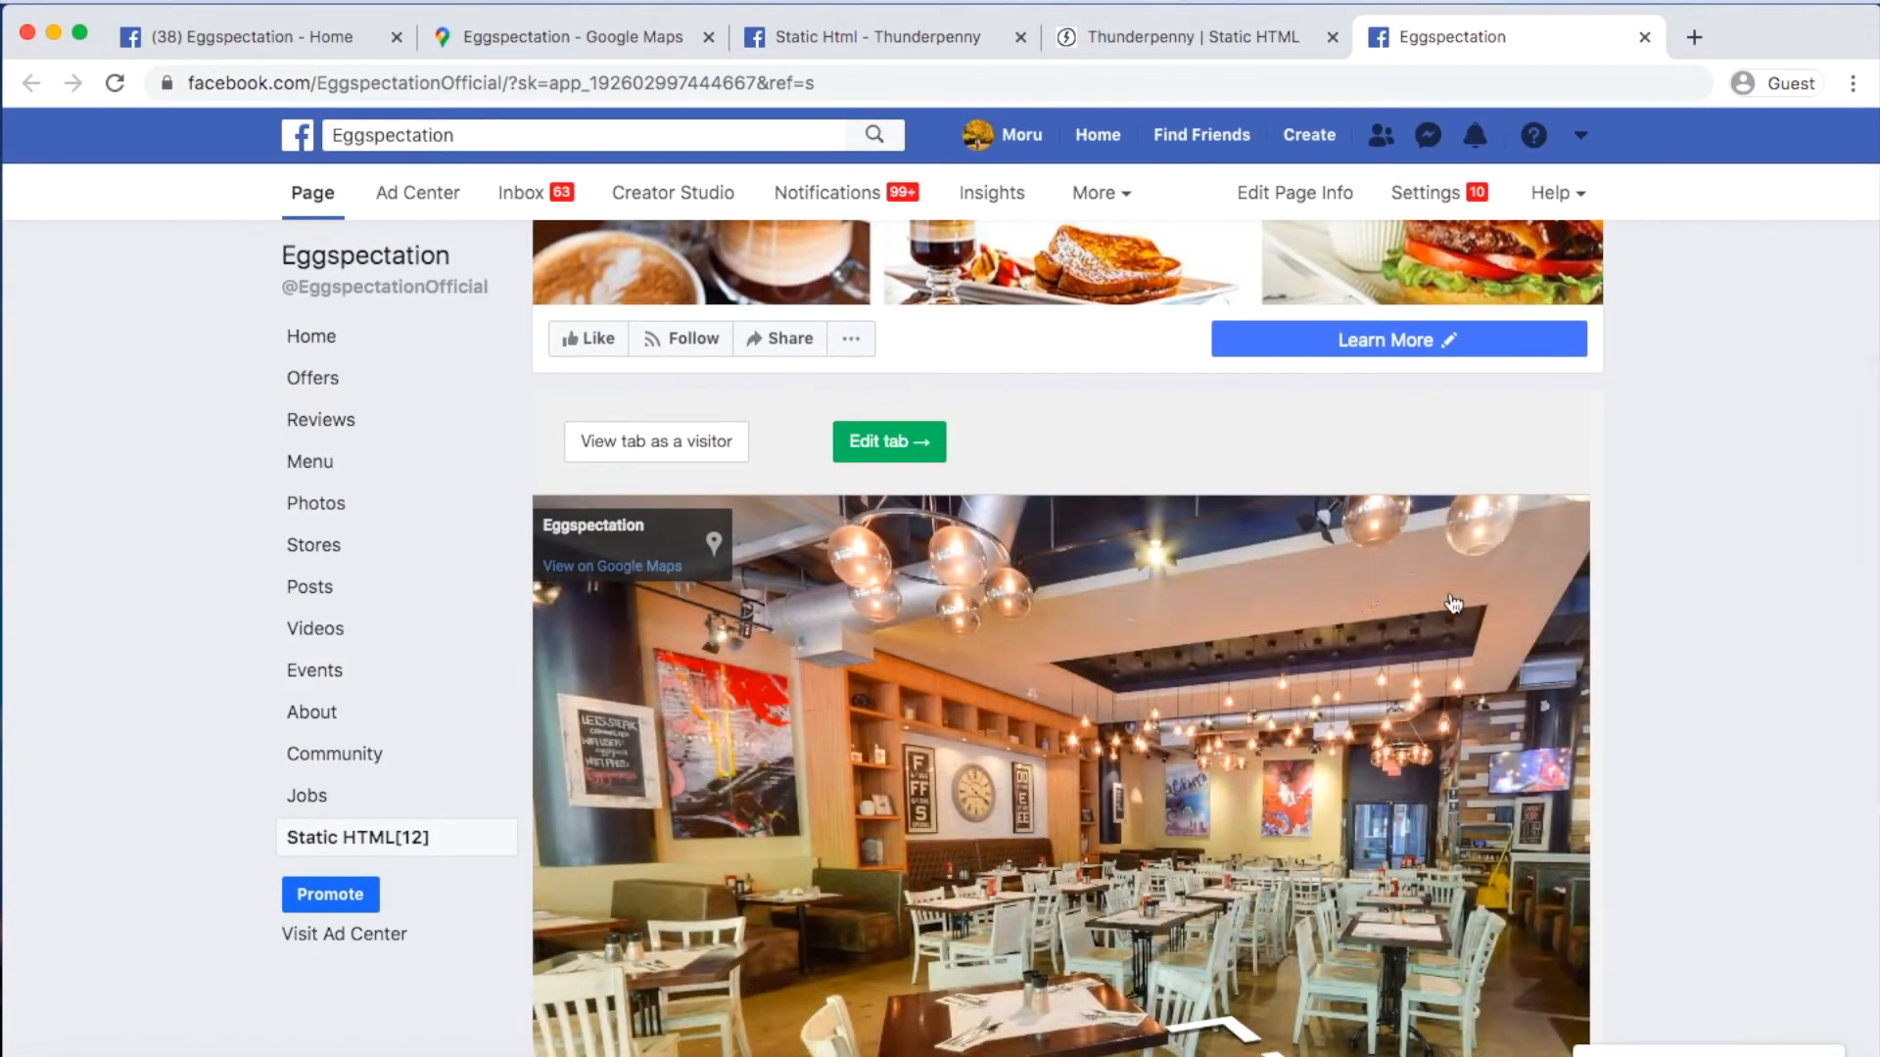
- Open the settings of the Static HTML[12] tab under the page's Templates and Tabs configuration
scroll(1641, 639, "down", 2)
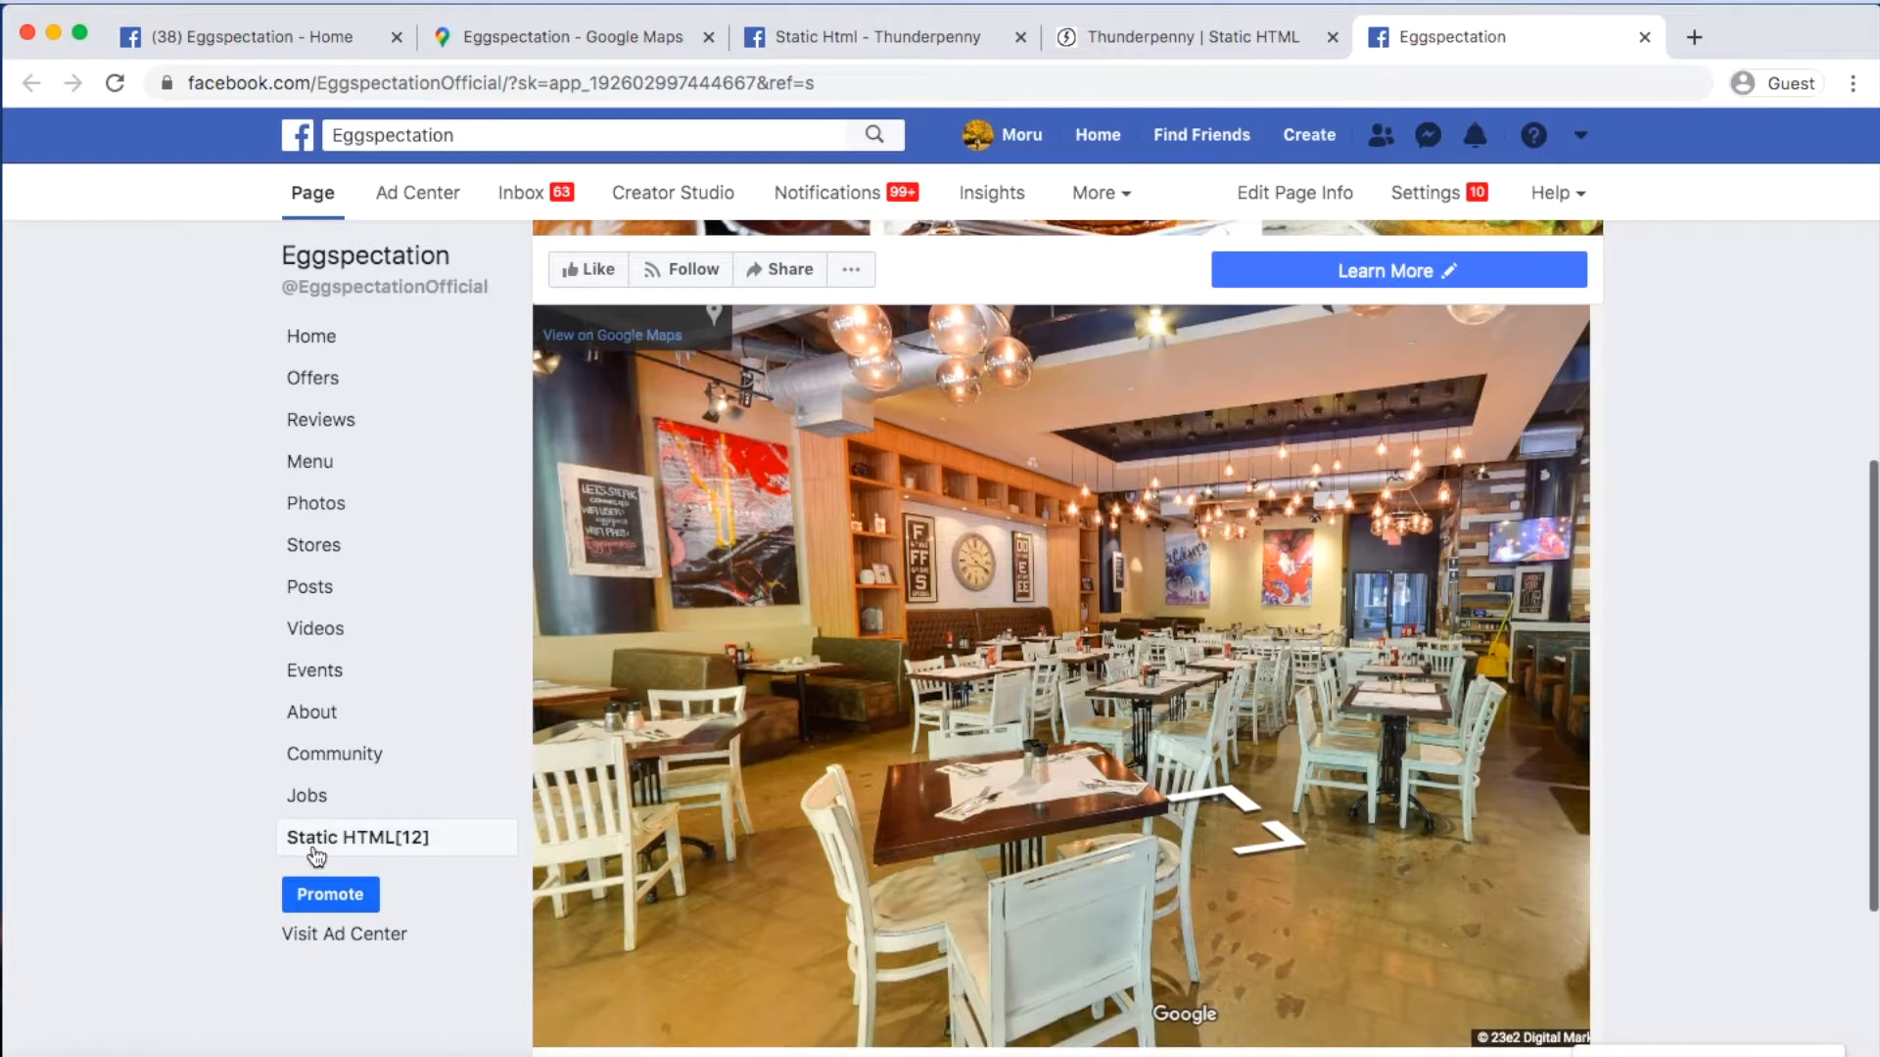
left_click(1280, 196)
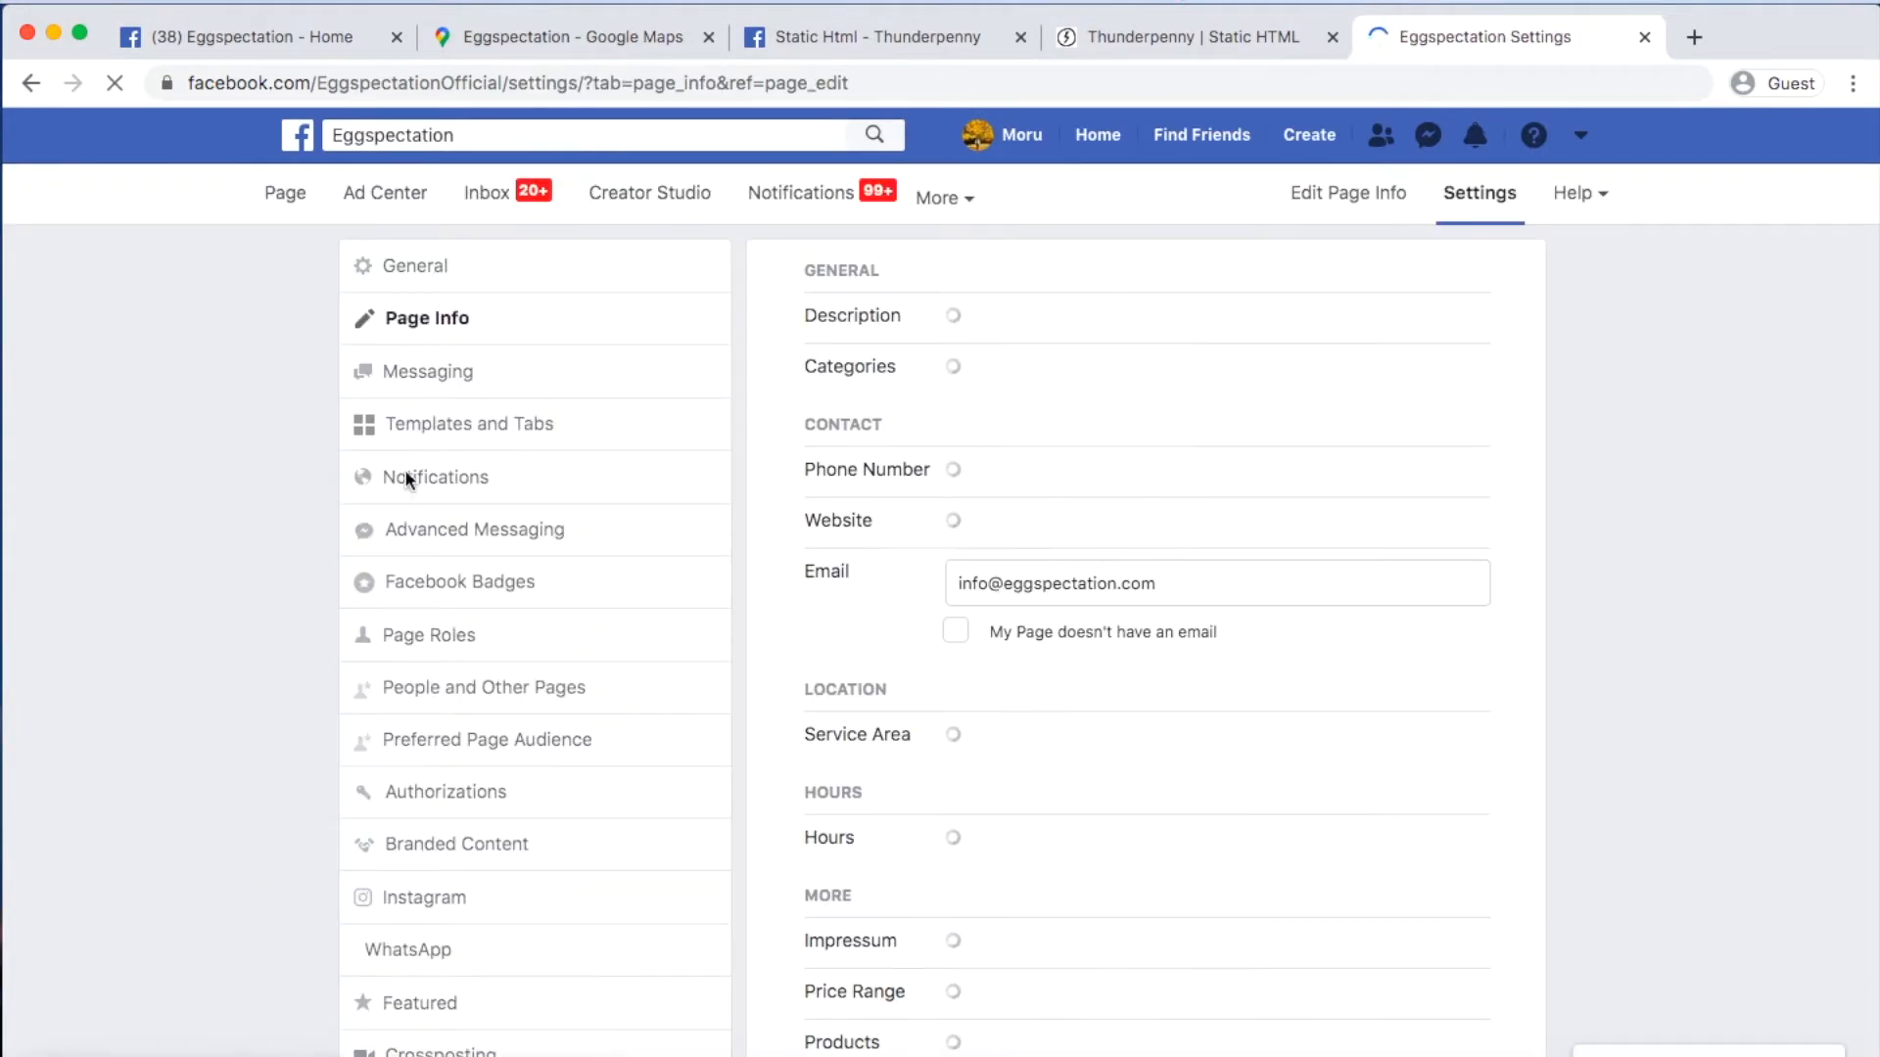
left_click(468, 438)
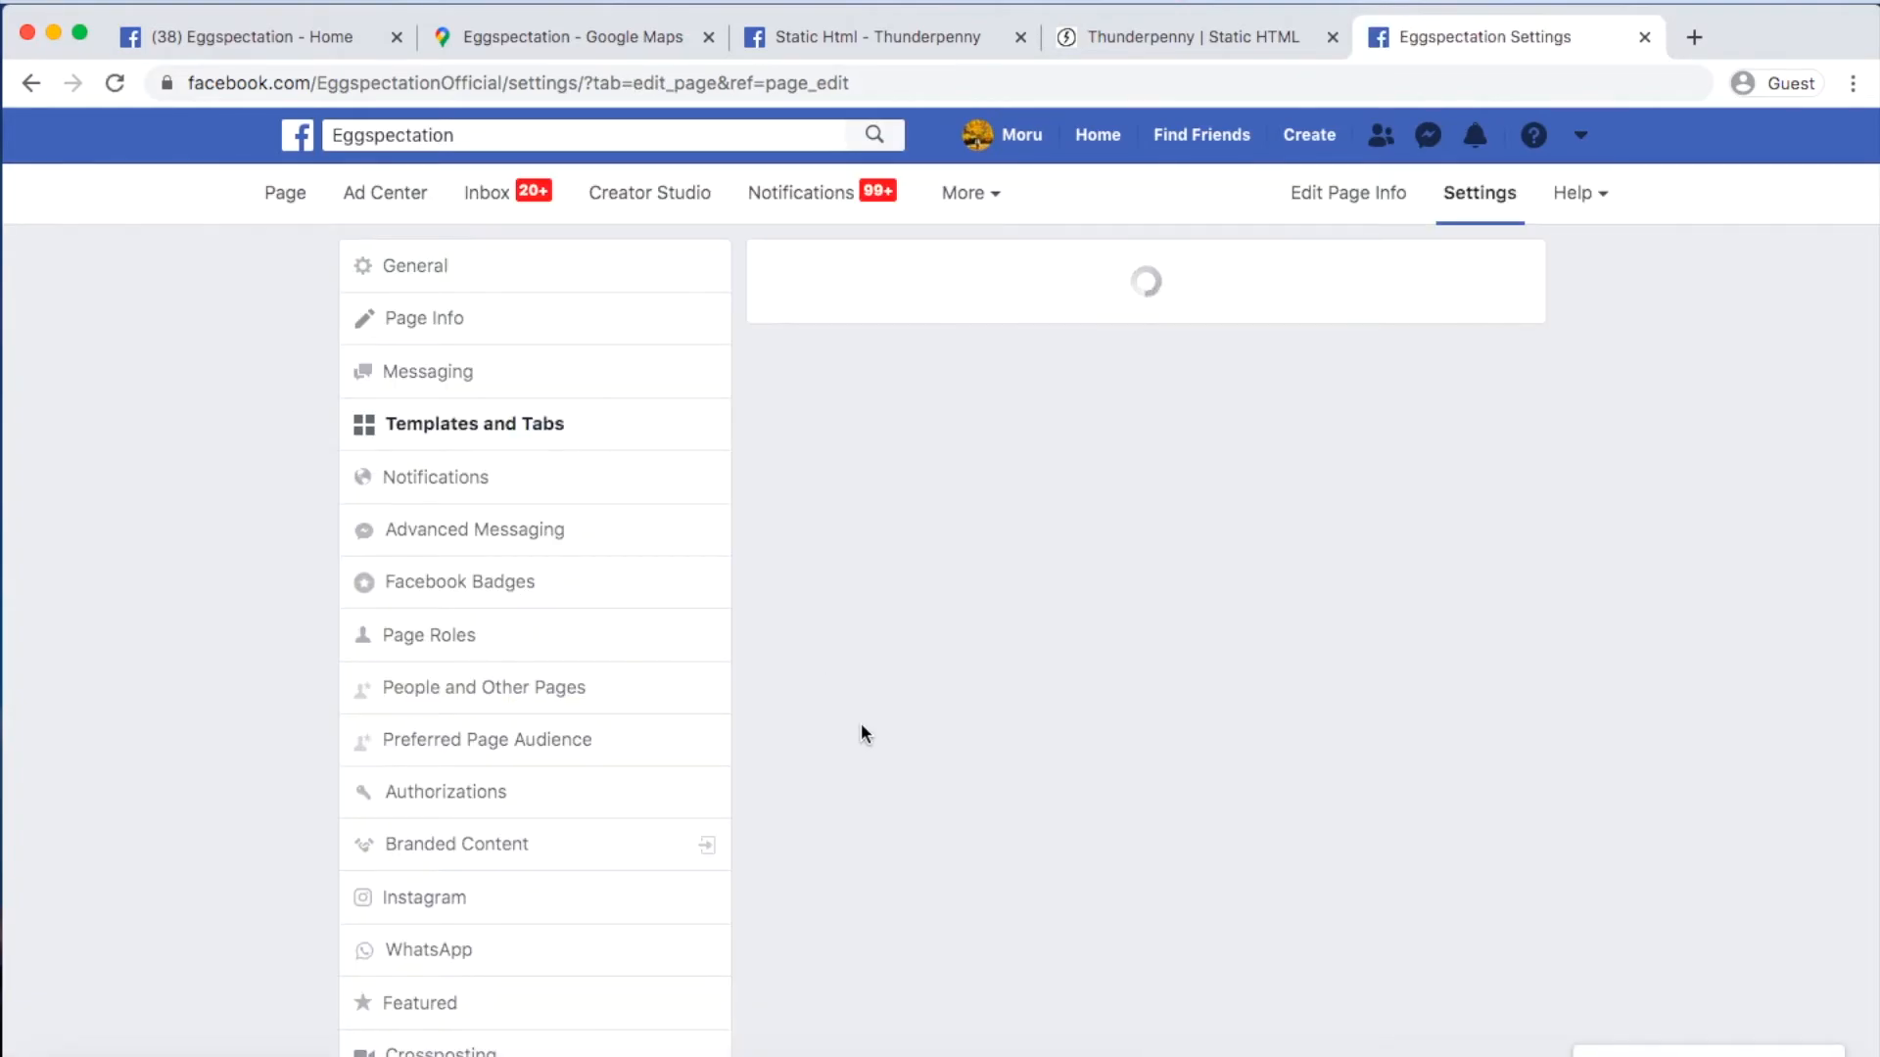
scroll(861, 730, "down", 10)
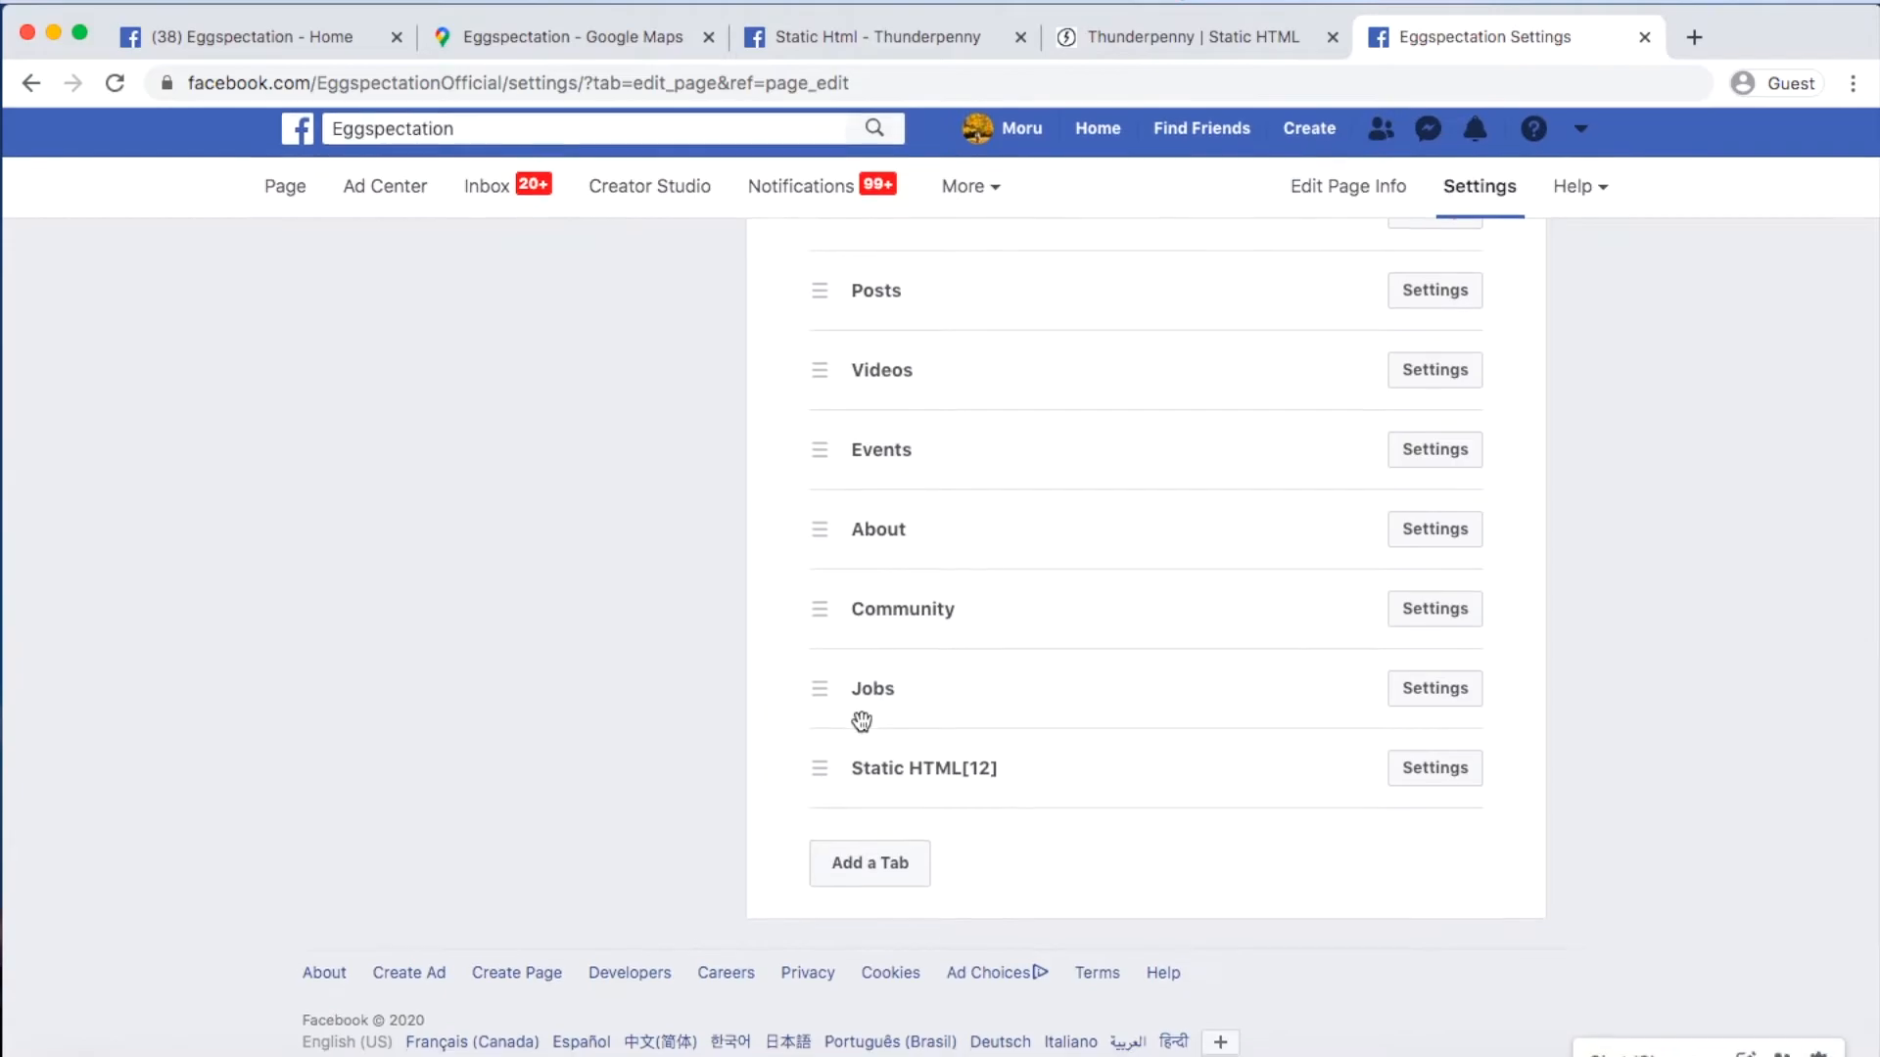
left_click(1428, 788)
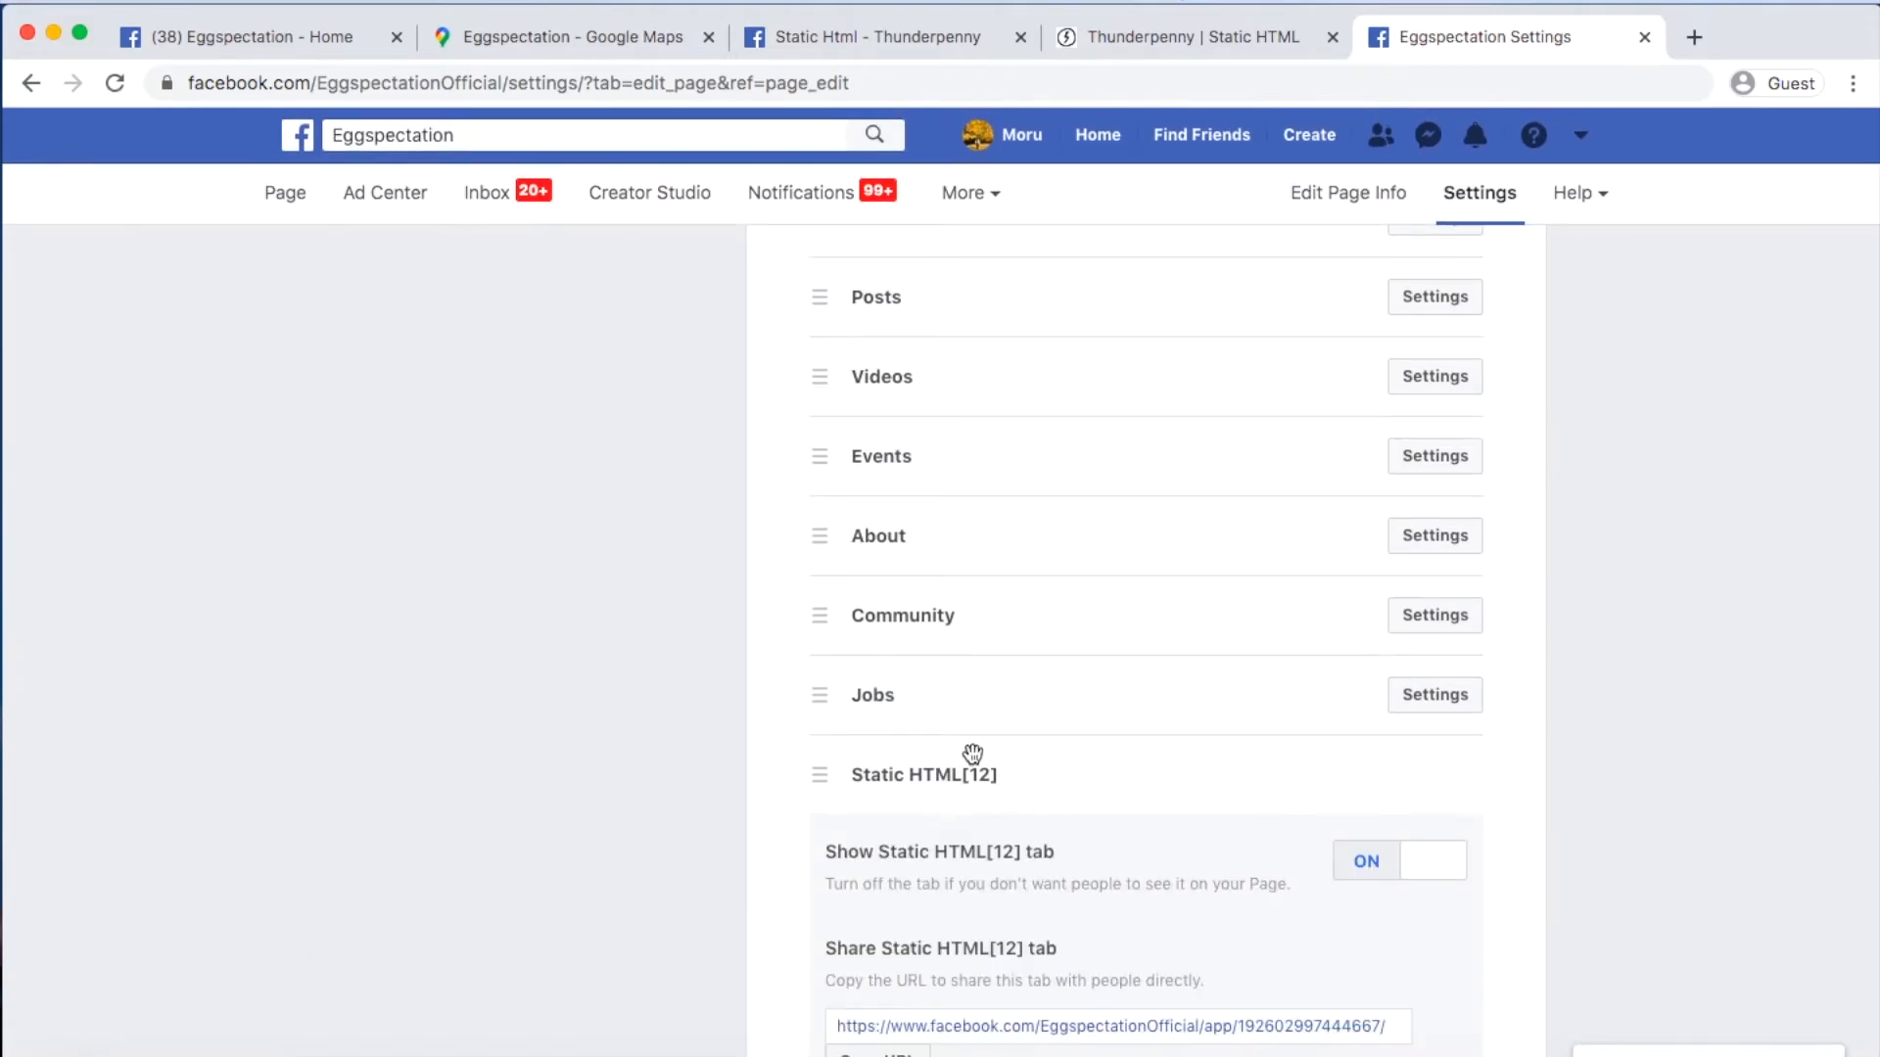
- Set the tab's custom name to See Inside, save the tab settings, and reload the page to check the tab list
scroll(974, 755, "down", 5)
left_click(876, 719)
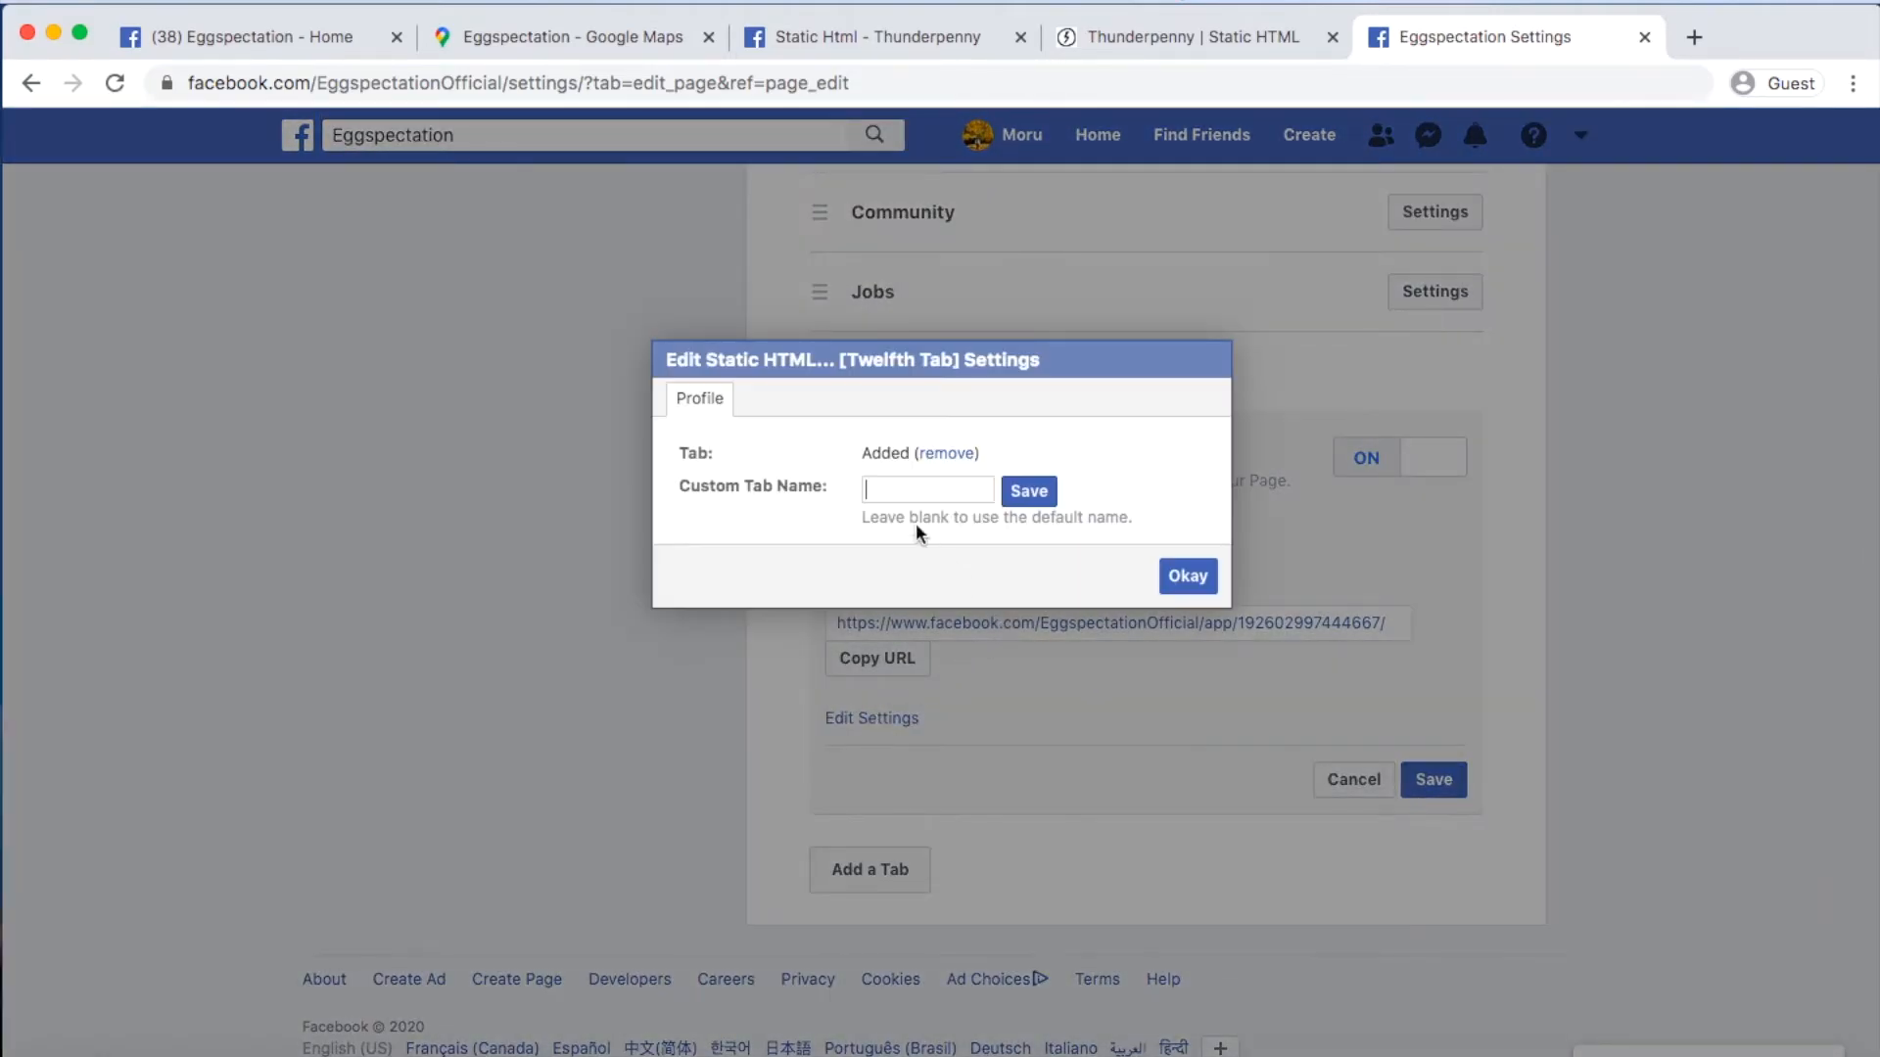
left_click(1190, 578)
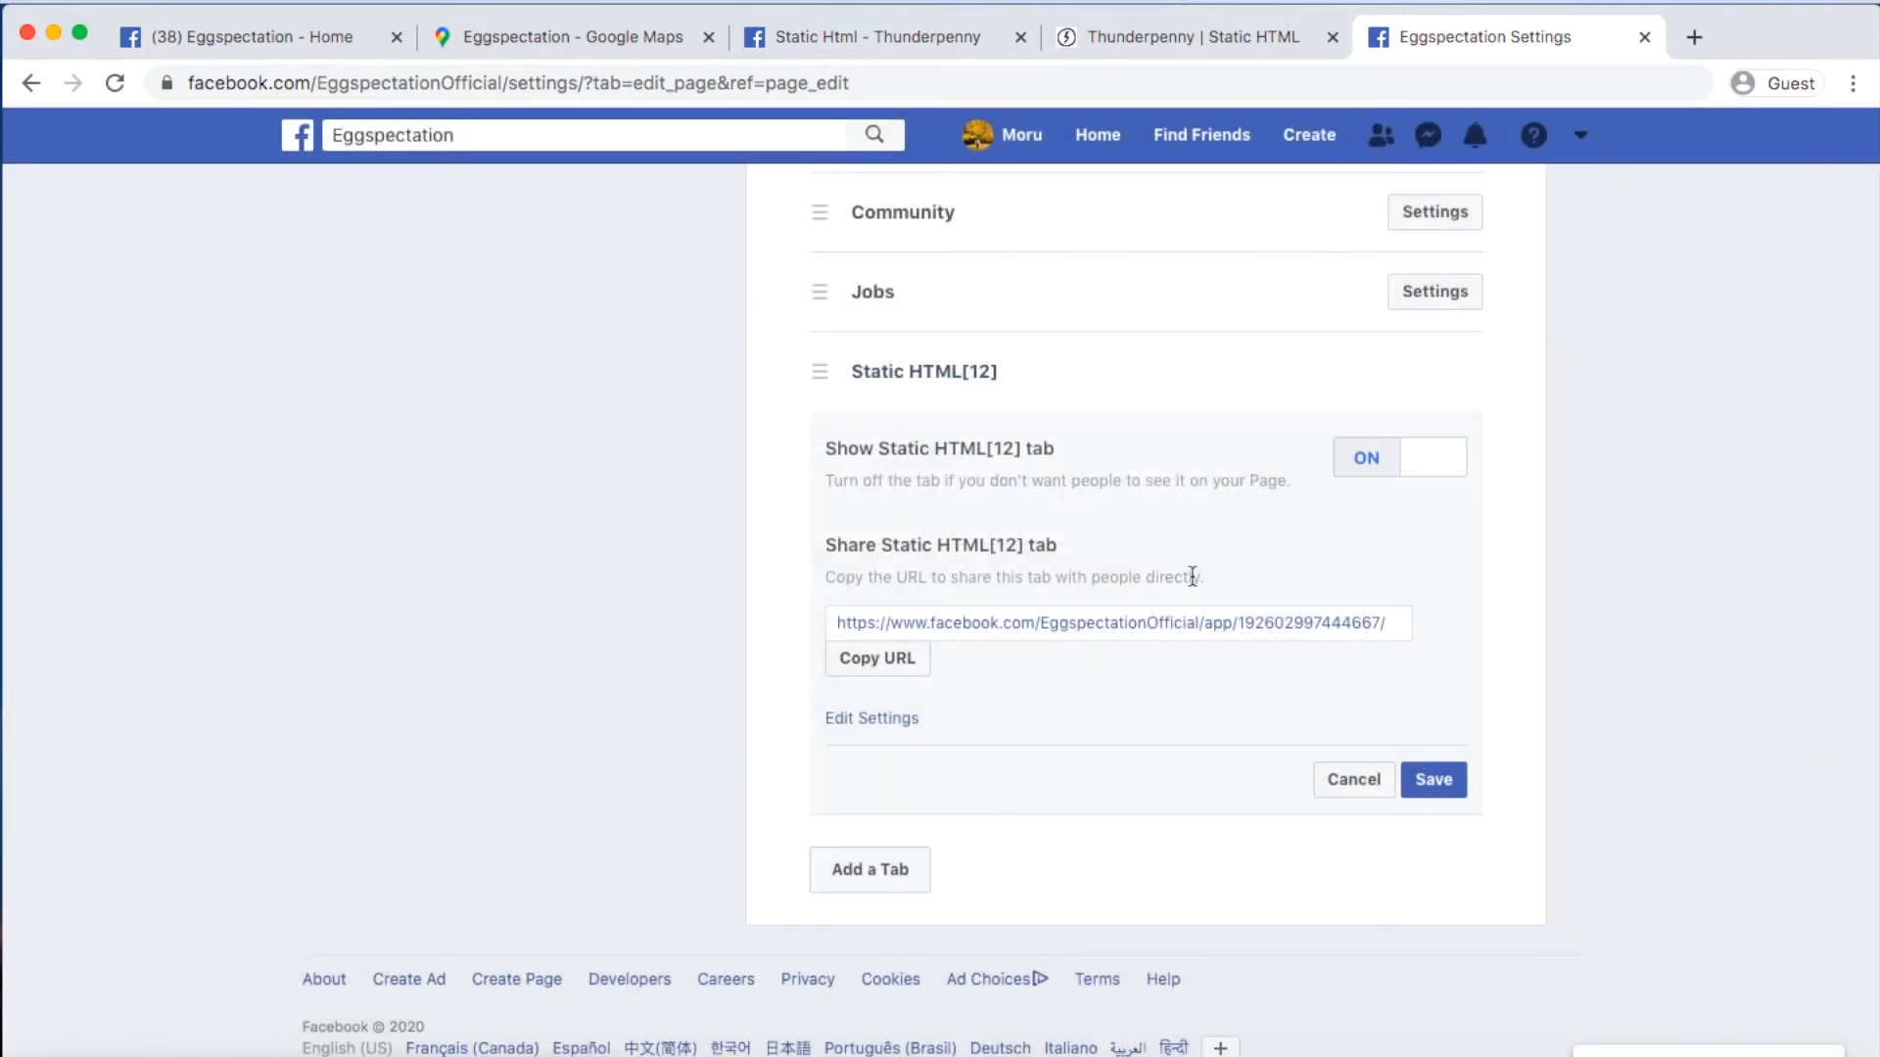
left_click(1434, 780)
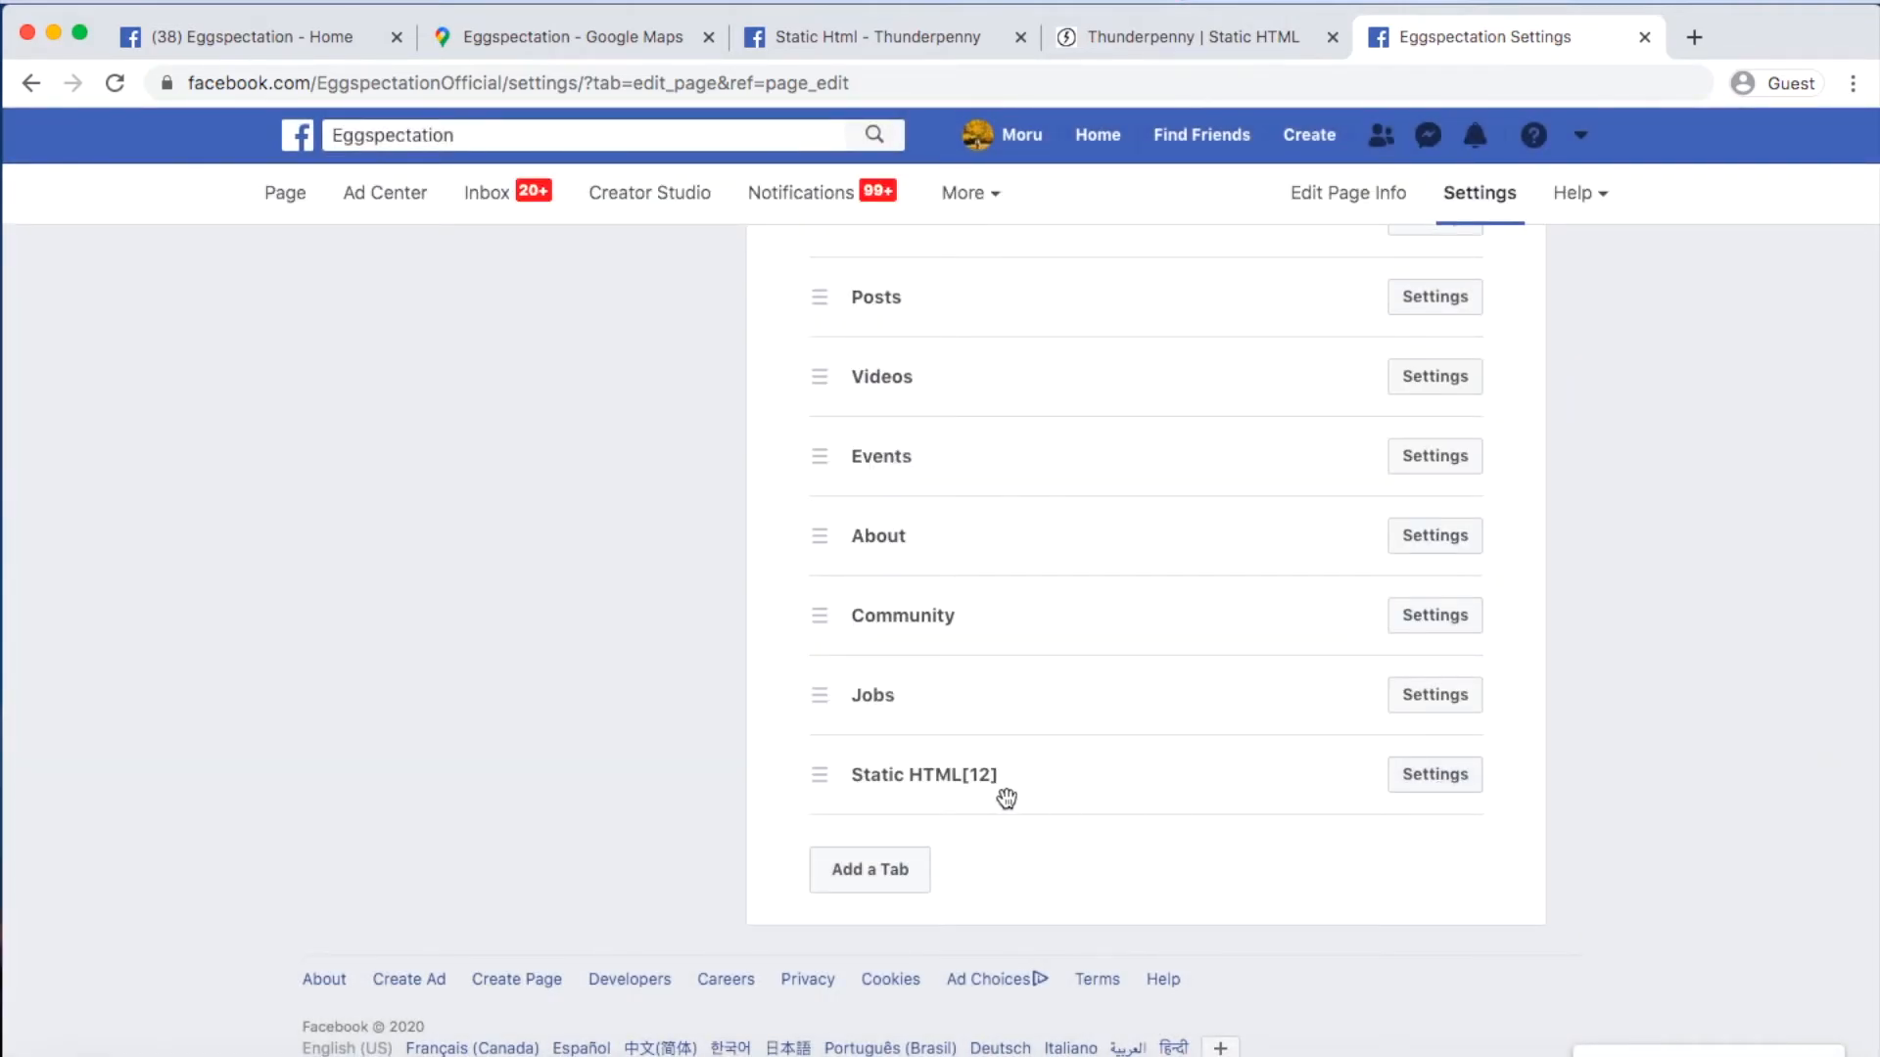
key("super+r")
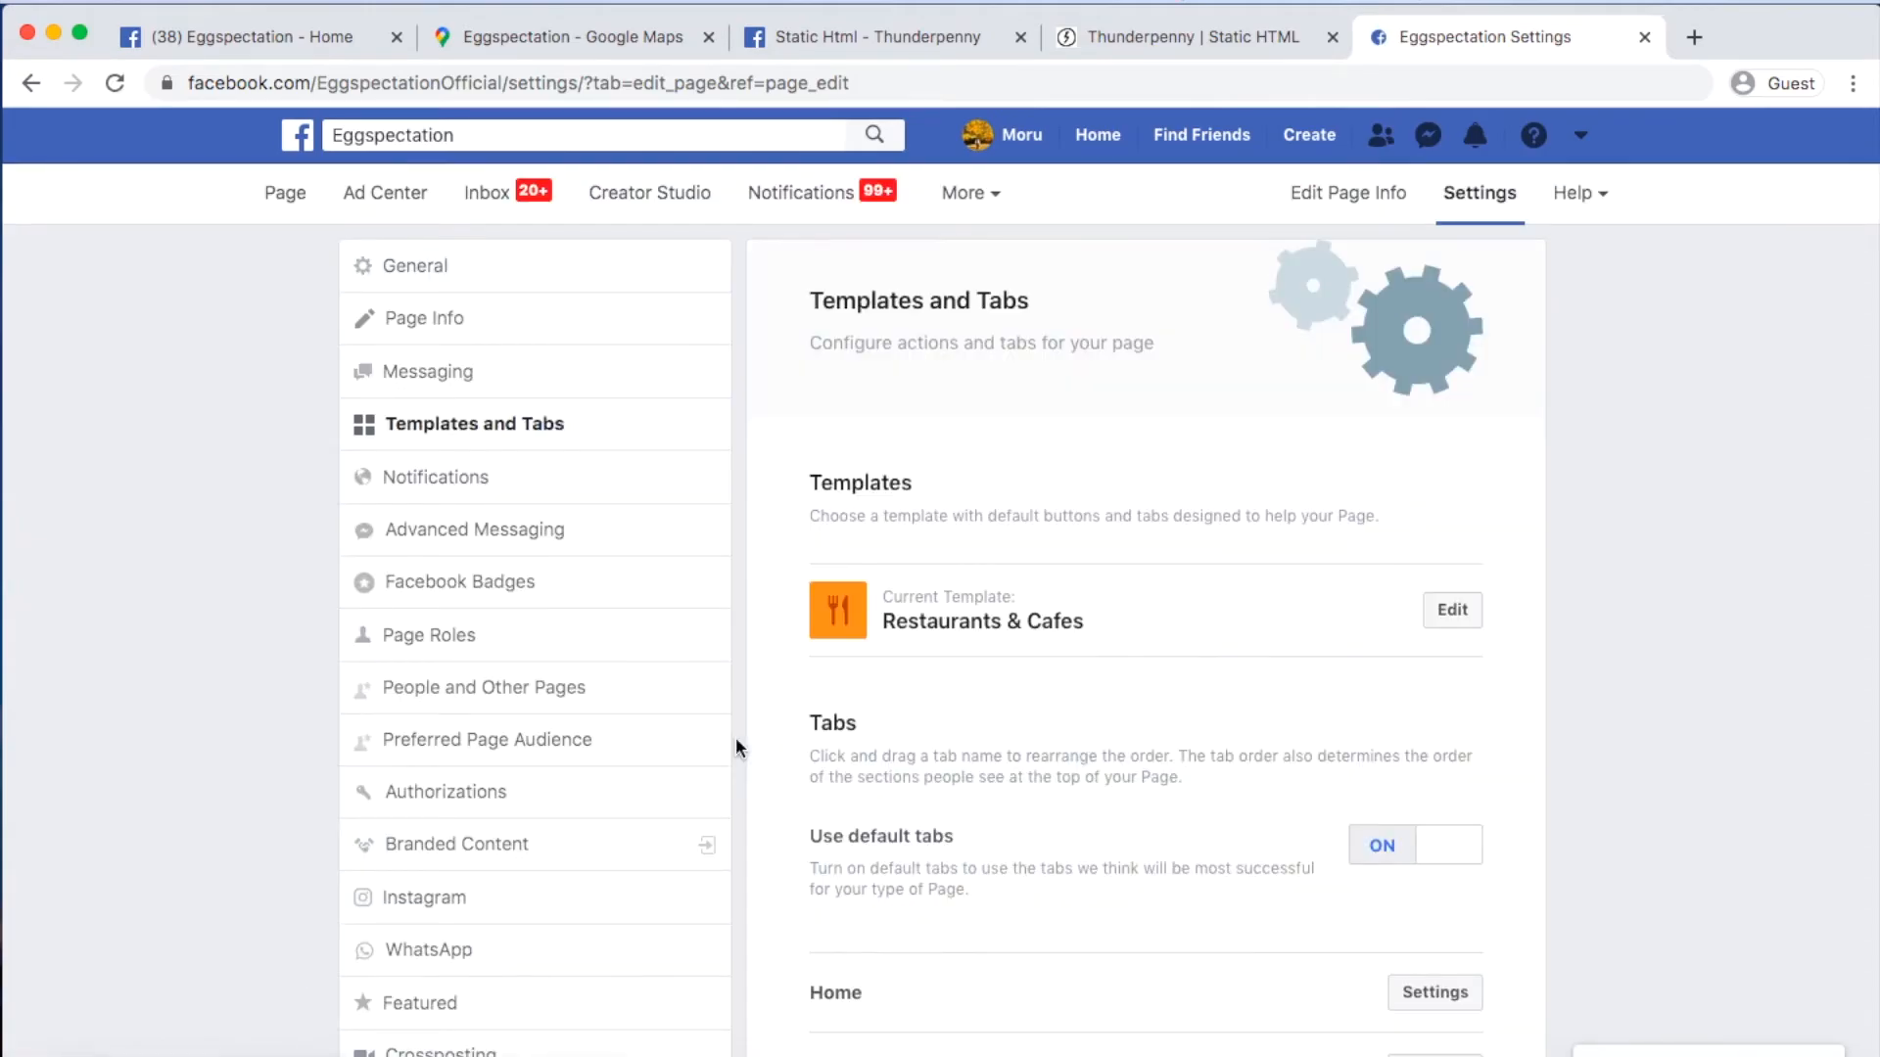
scroll(736, 748, "down", 10)
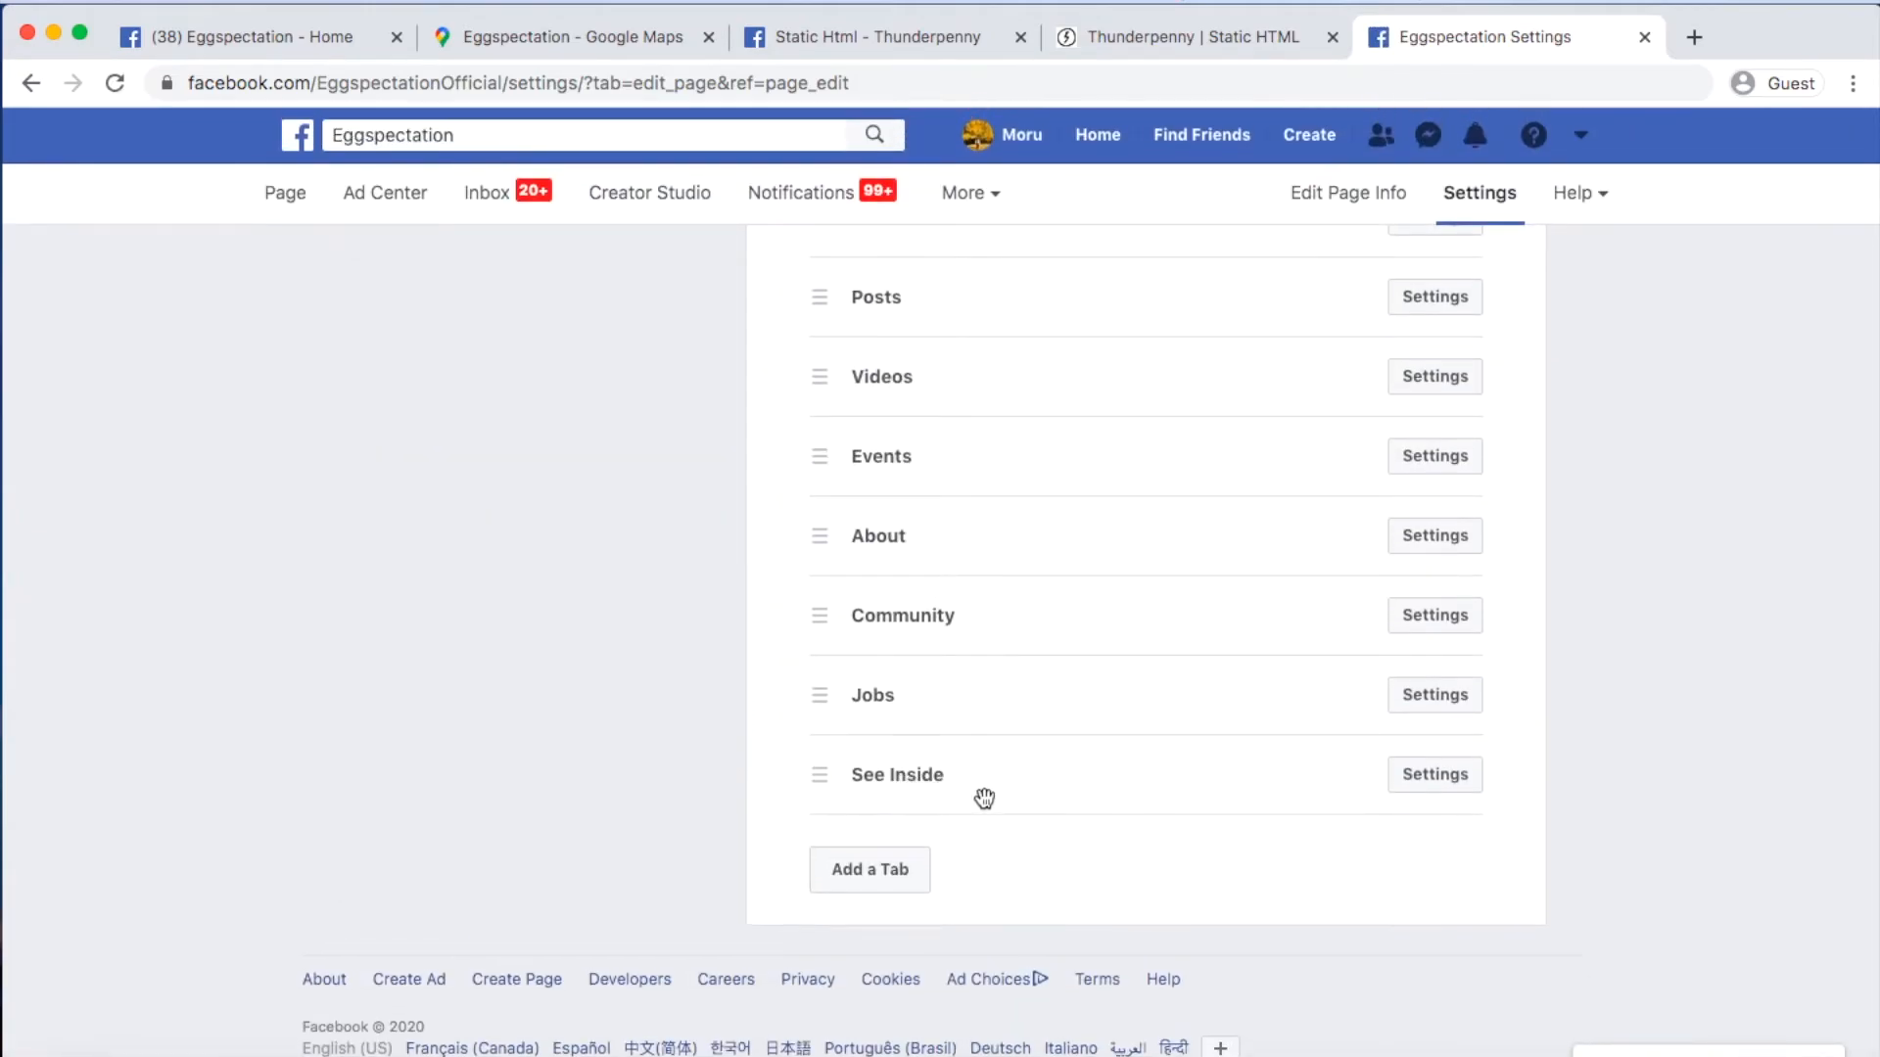
- Return to the Eggspectation page and view the restaurant tour in the See Inside tab
left_click(286, 195)
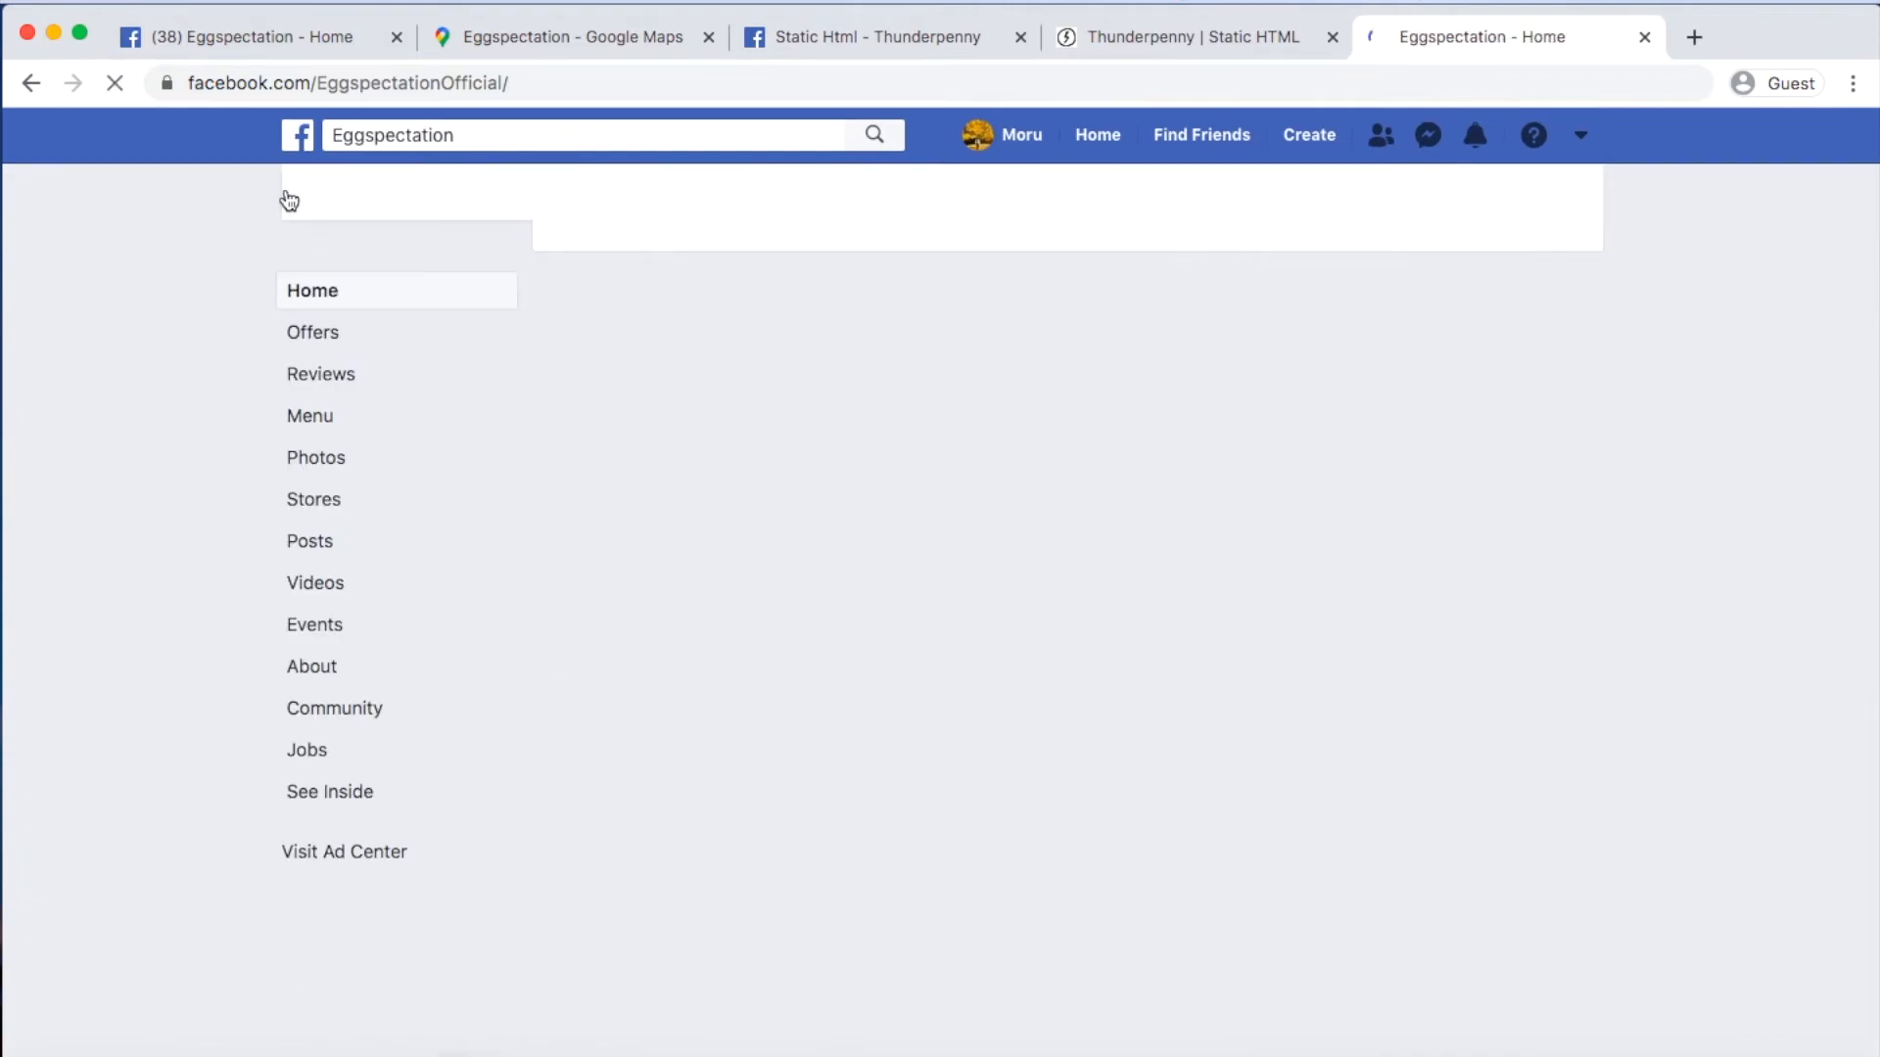
scroll(149, 588, "down", 3)
scroll(149, 583, "down", 2)
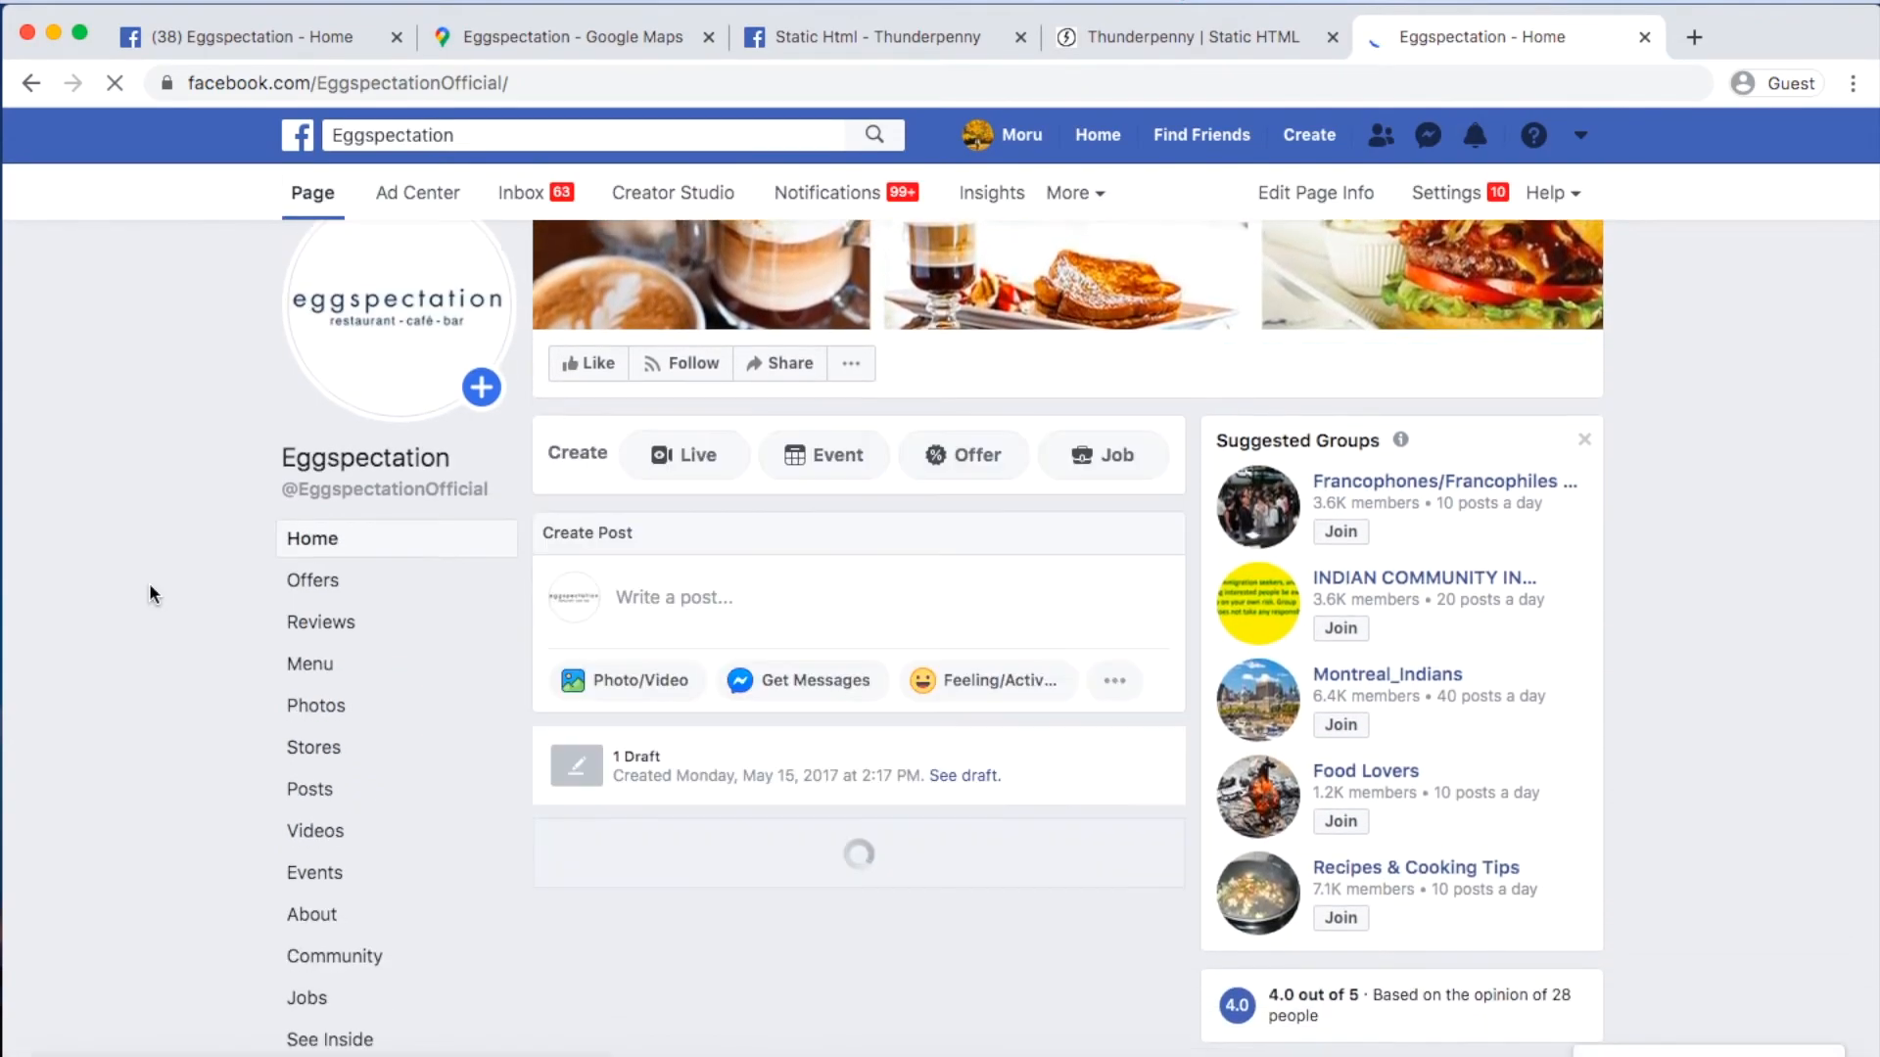
scroll(150, 787, "down", 1)
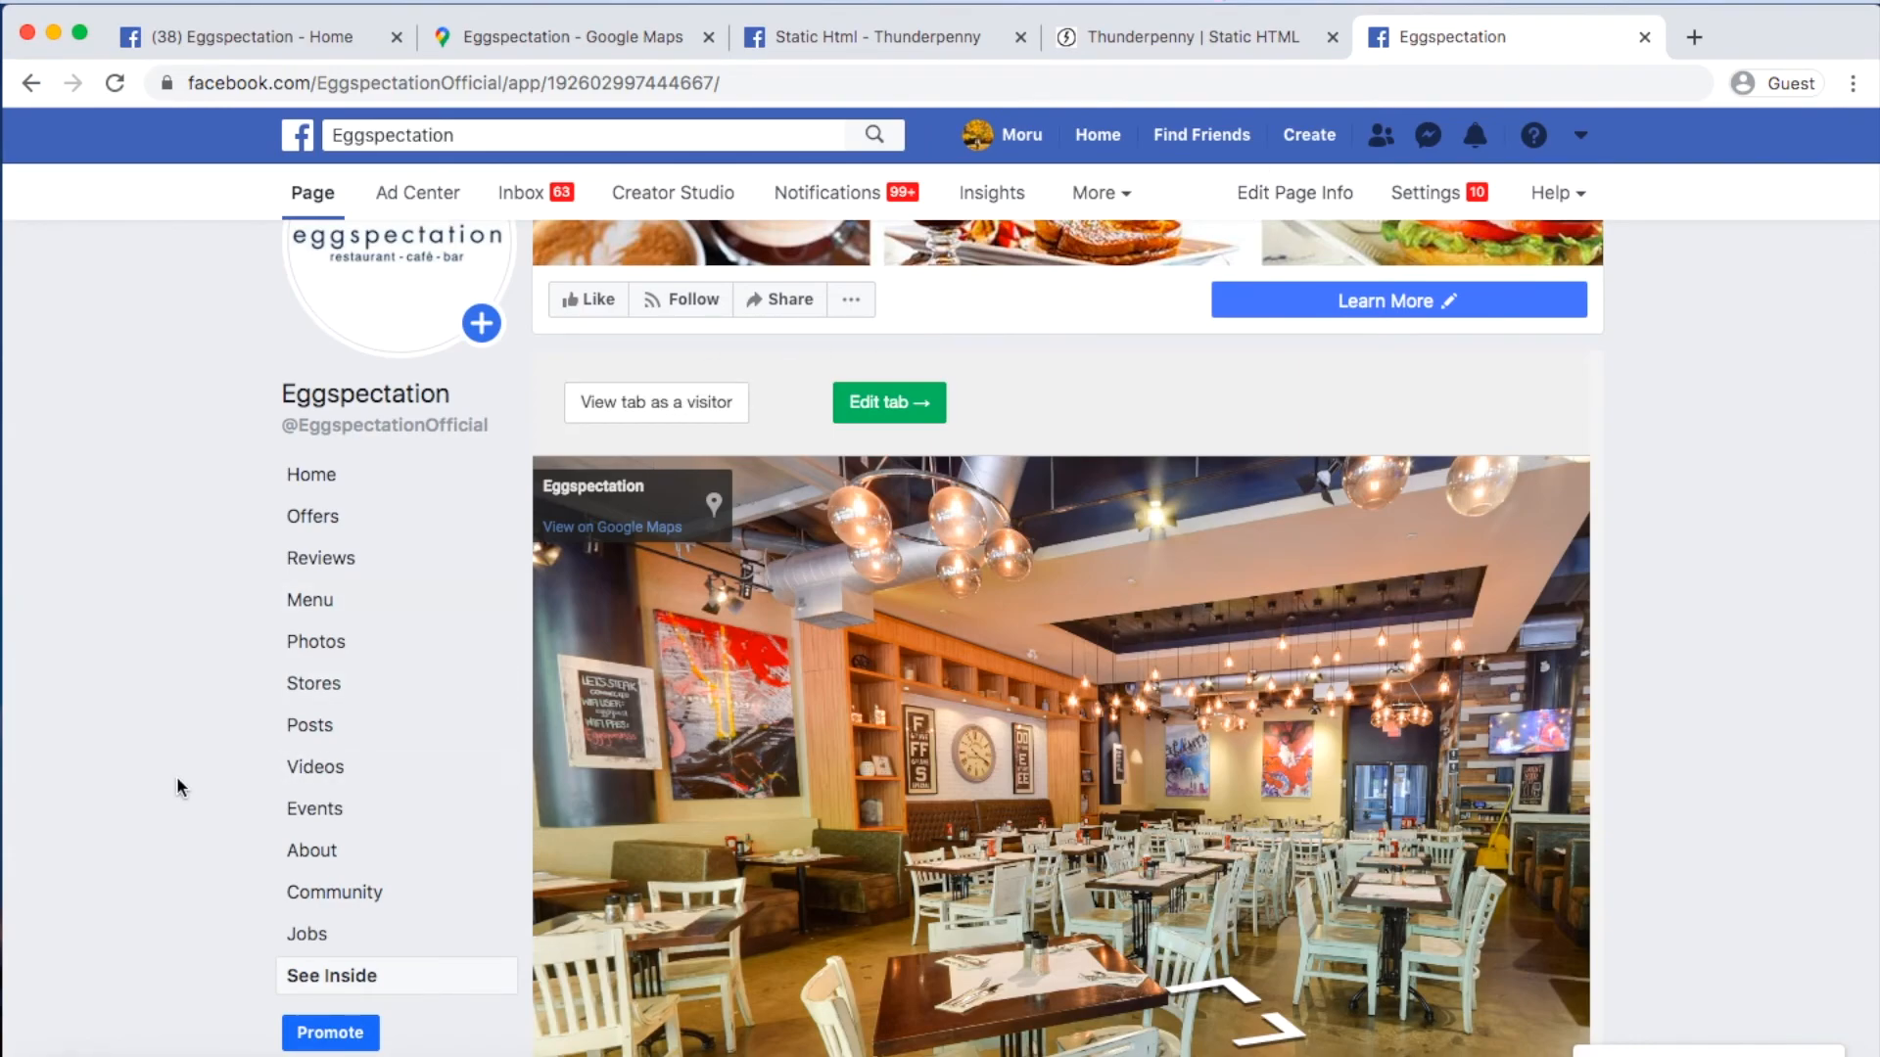
scroll(176, 785, "down", 2)
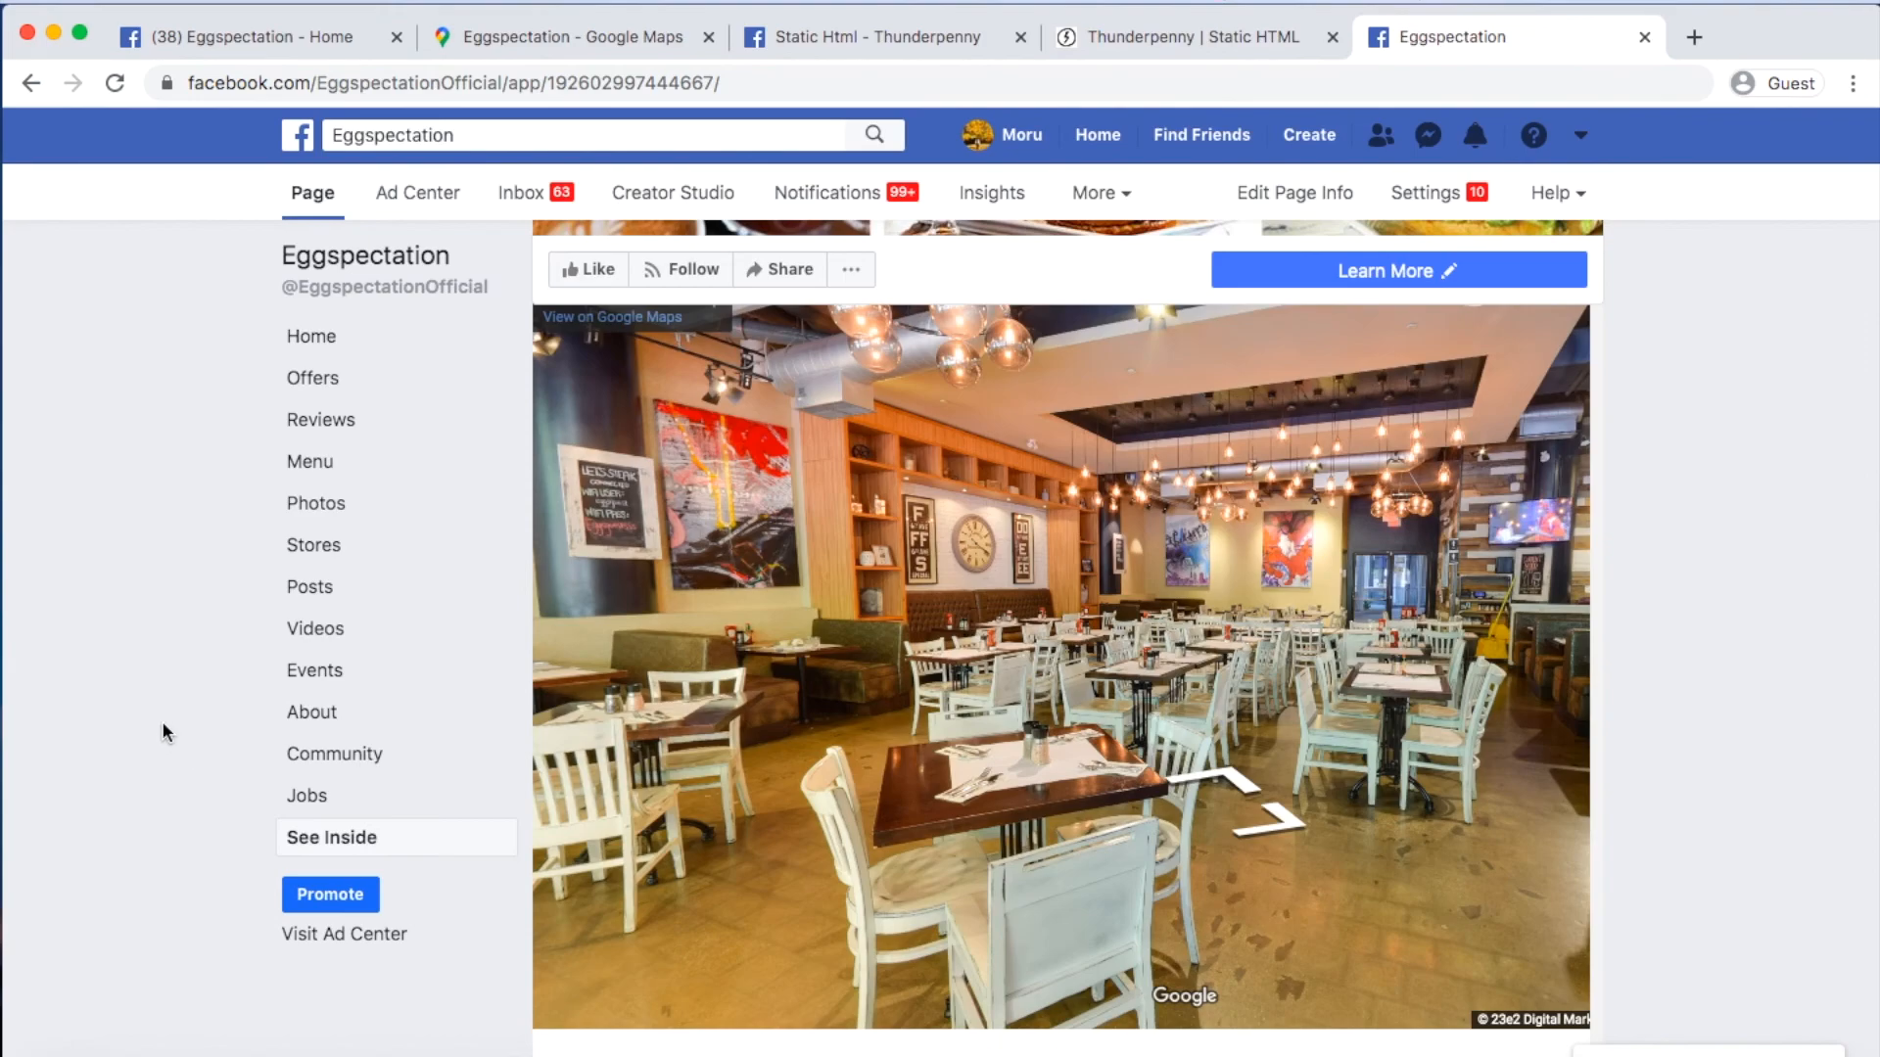